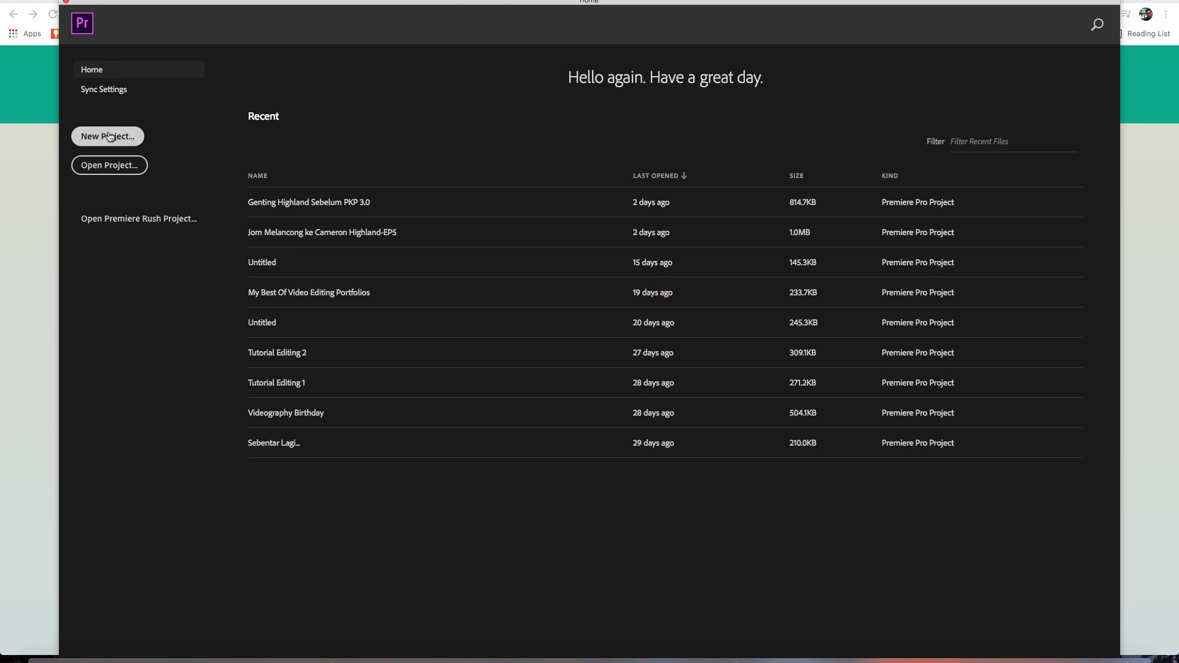
# Step: Create a new project with the capture format set to HDV
pyautogui.click(110, 136)
pyautogui.click(614, 342)
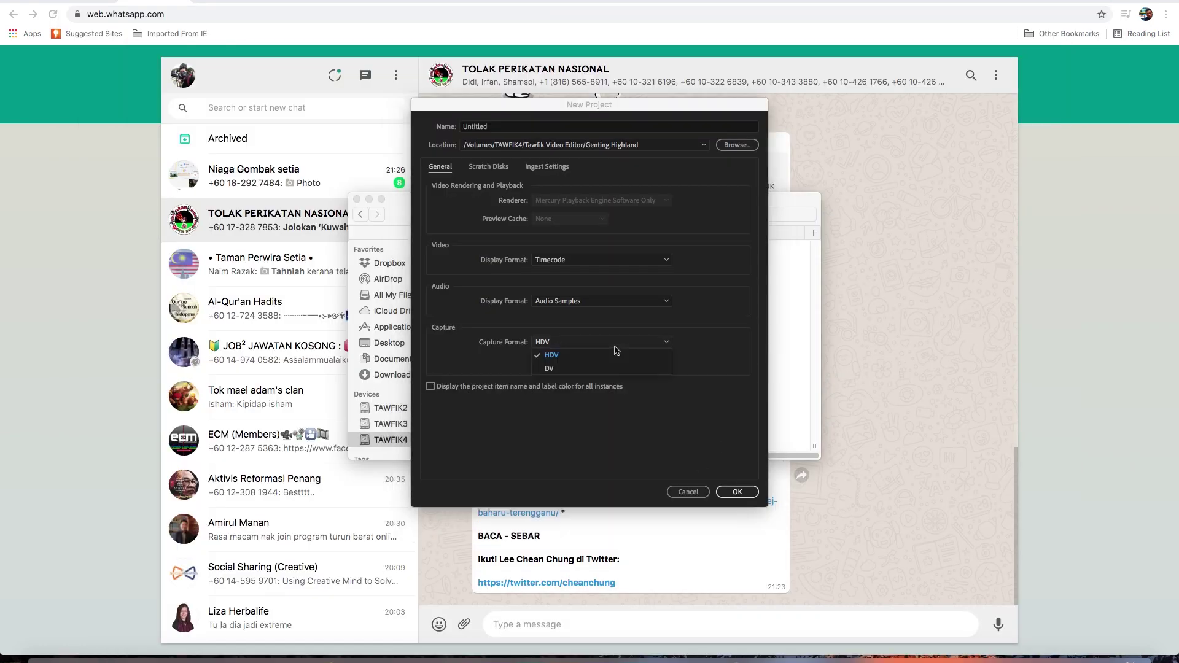
pyautogui.click(740, 347)
pyautogui.click(745, 491)
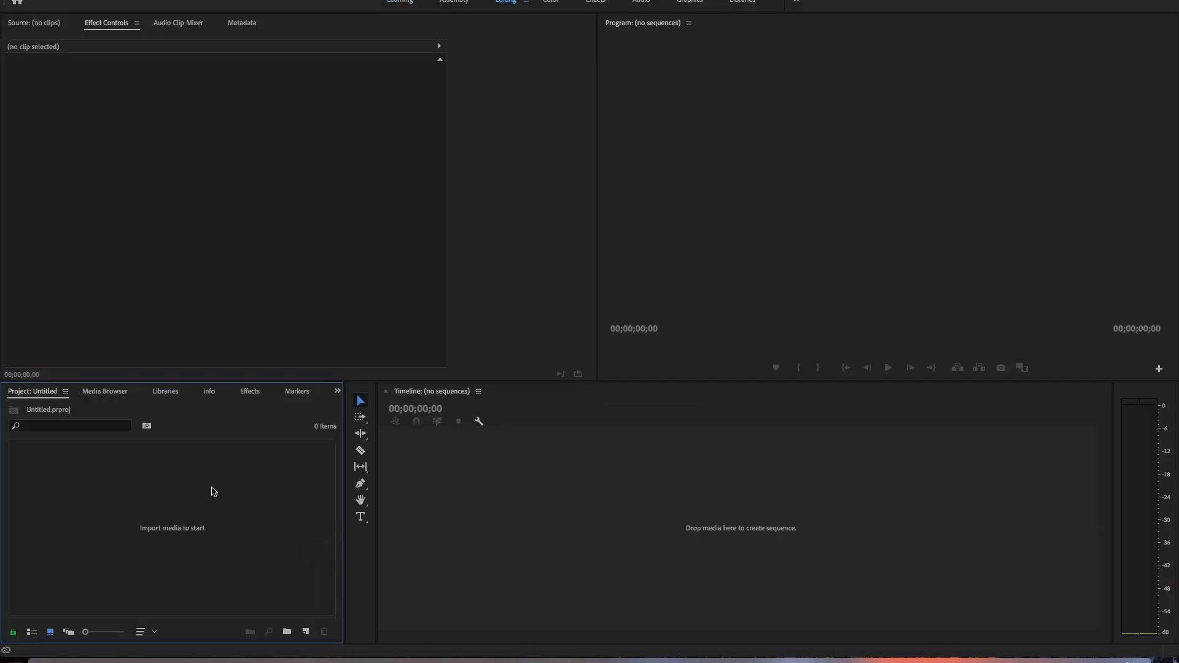
# Step: Create a new sequence named Sequence 01 using the HDV 1080p25 preset
pyautogui.rightClick(213, 492)
pyautogui.moveTo(289, 485)
pyautogui.click(371, 483)
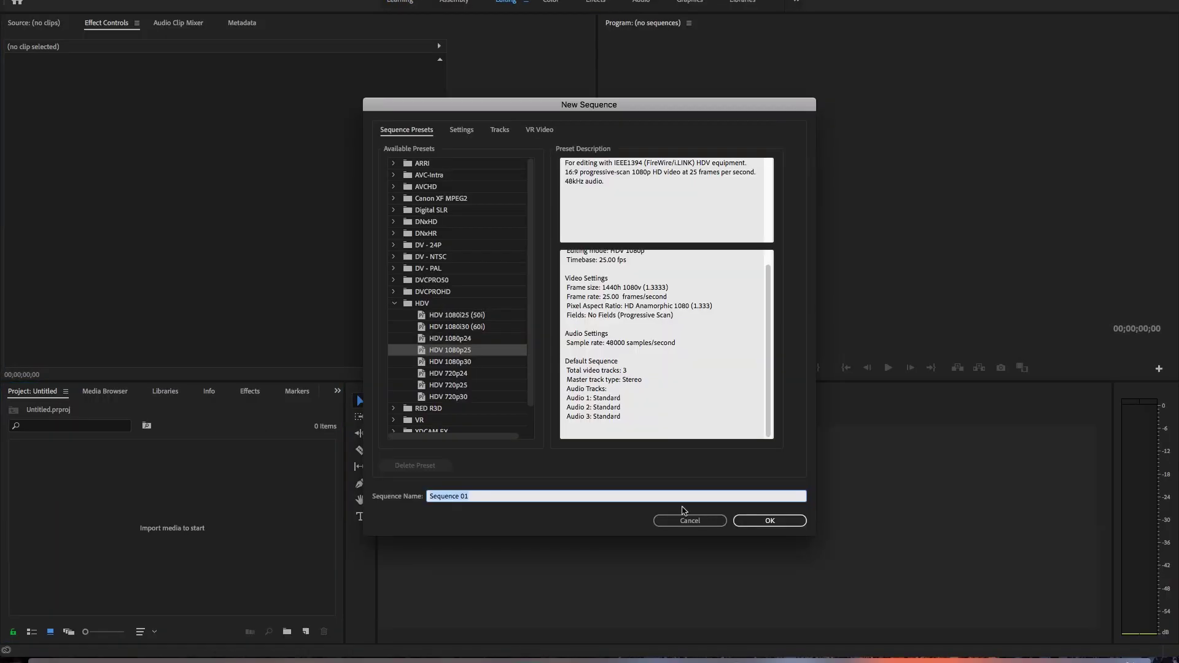
pyautogui.click(441, 353)
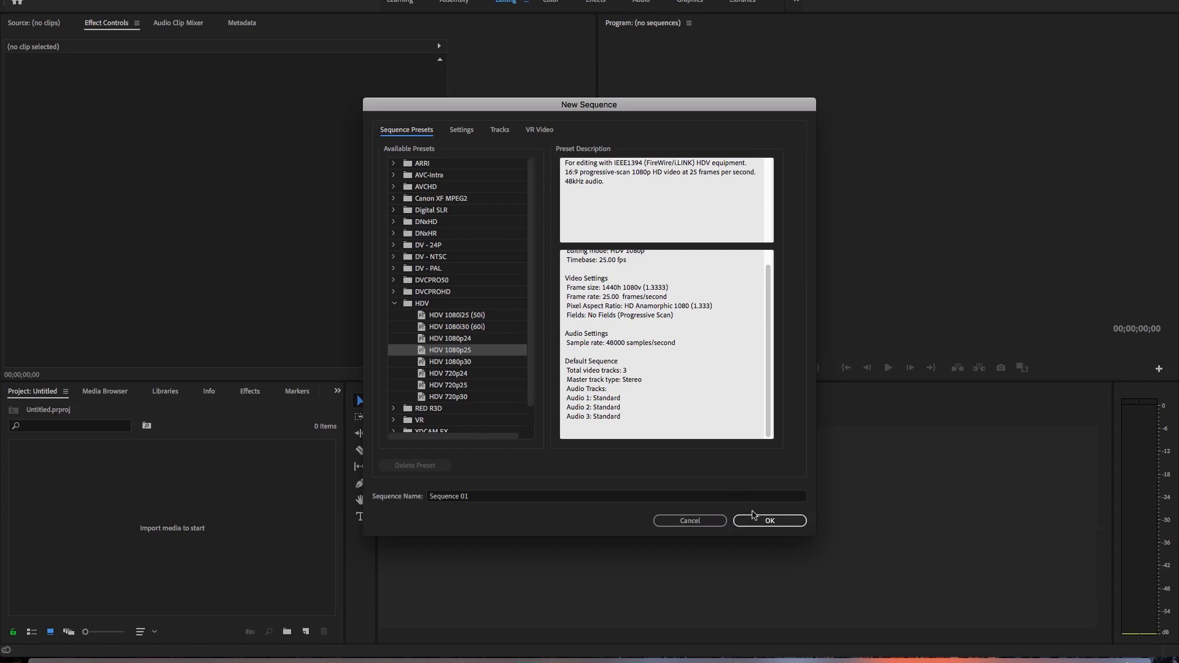
pyautogui.click(766, 519)
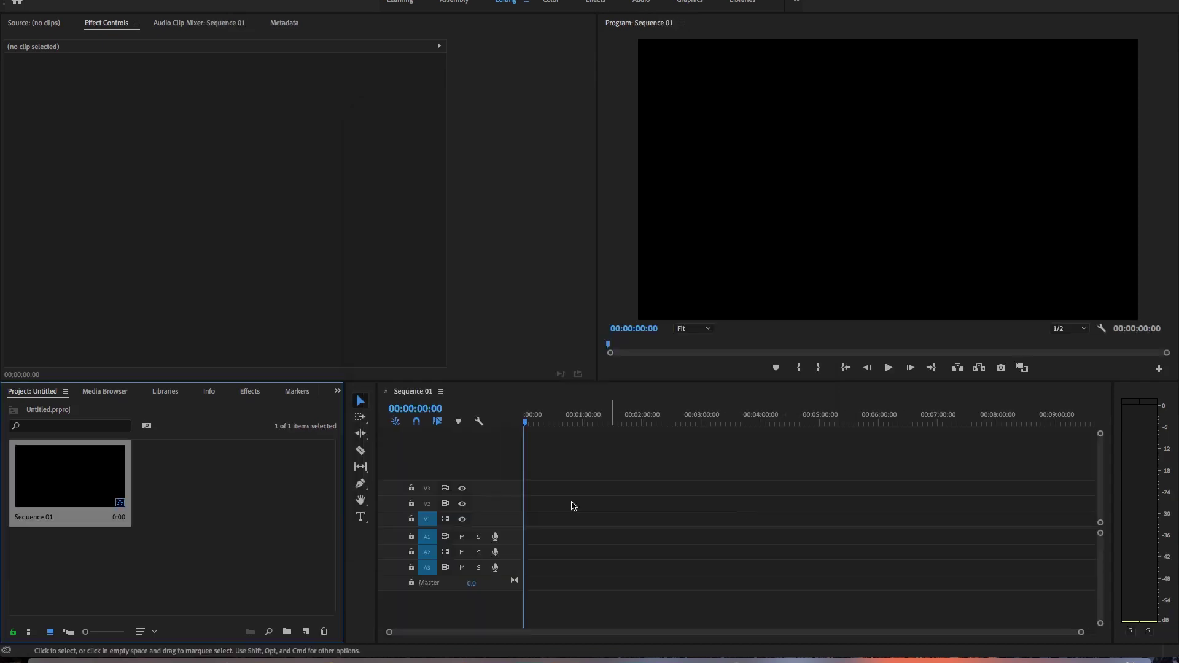
# Step: Expand the height of the Video 1 and Audio 1 tracks in the timeline
pyautogui.doubleClick(506, 523)
pyautogui.doubleClick(508, 543)
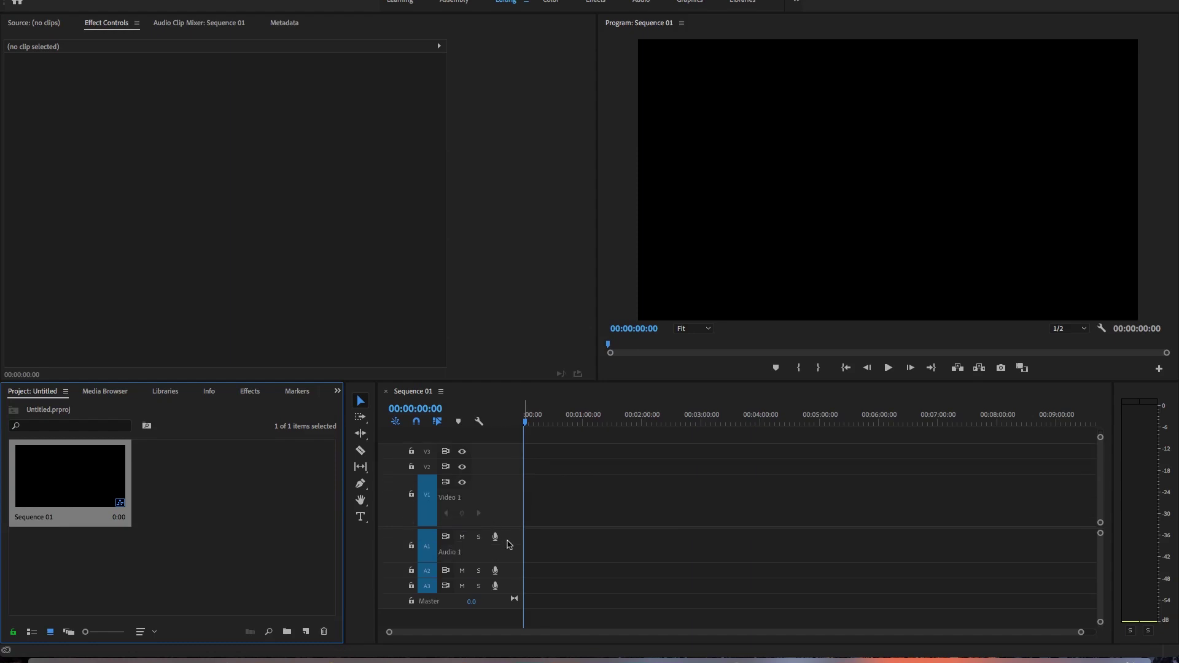
pyautogui.click(292, 479)
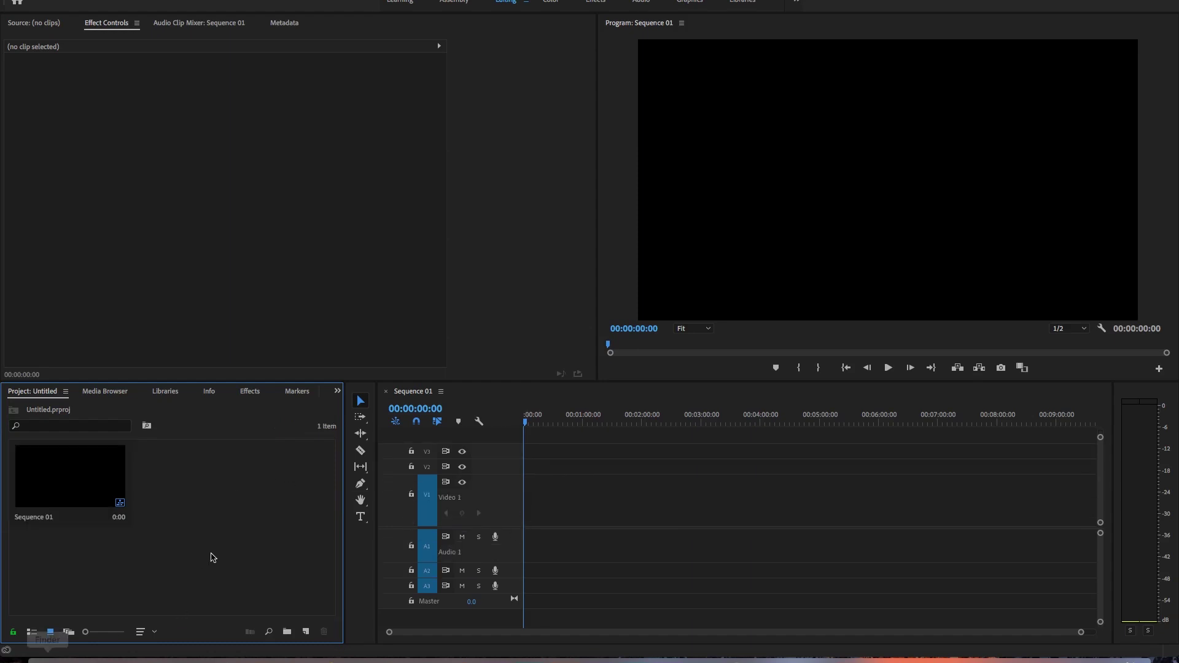
pyautogui.moveTo(507, 562); pyautogui.dragTo(507, 566)
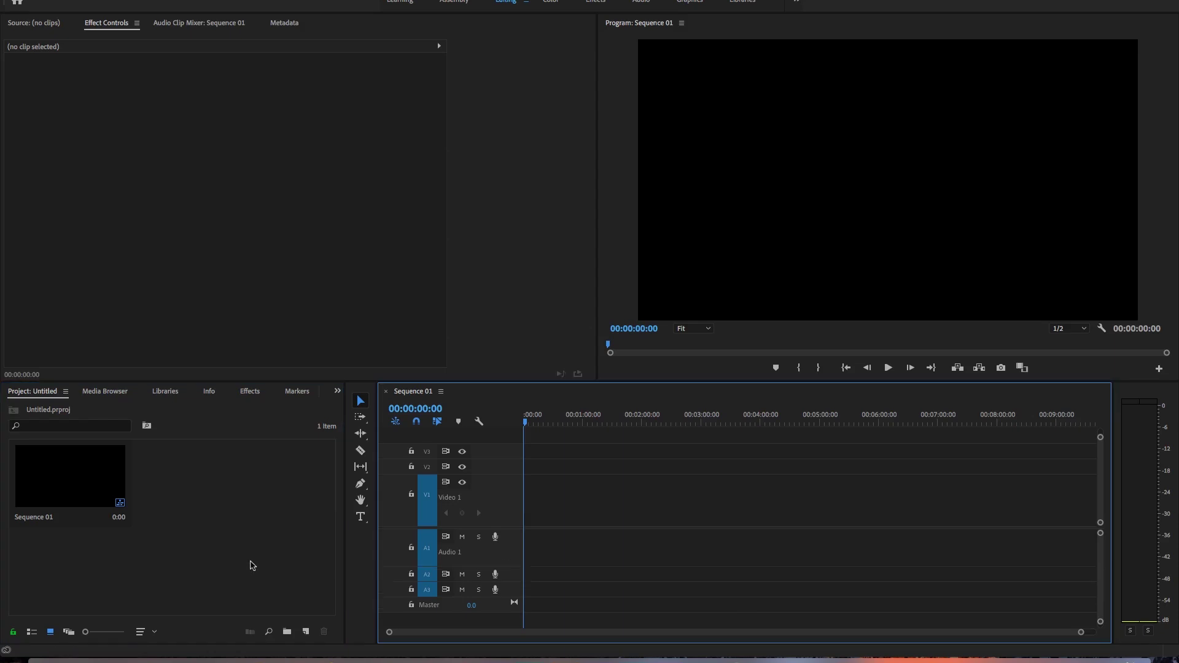
# Step: Import the Footages folder from TV News Showreels into the project
pyautogui.click(47, 659)
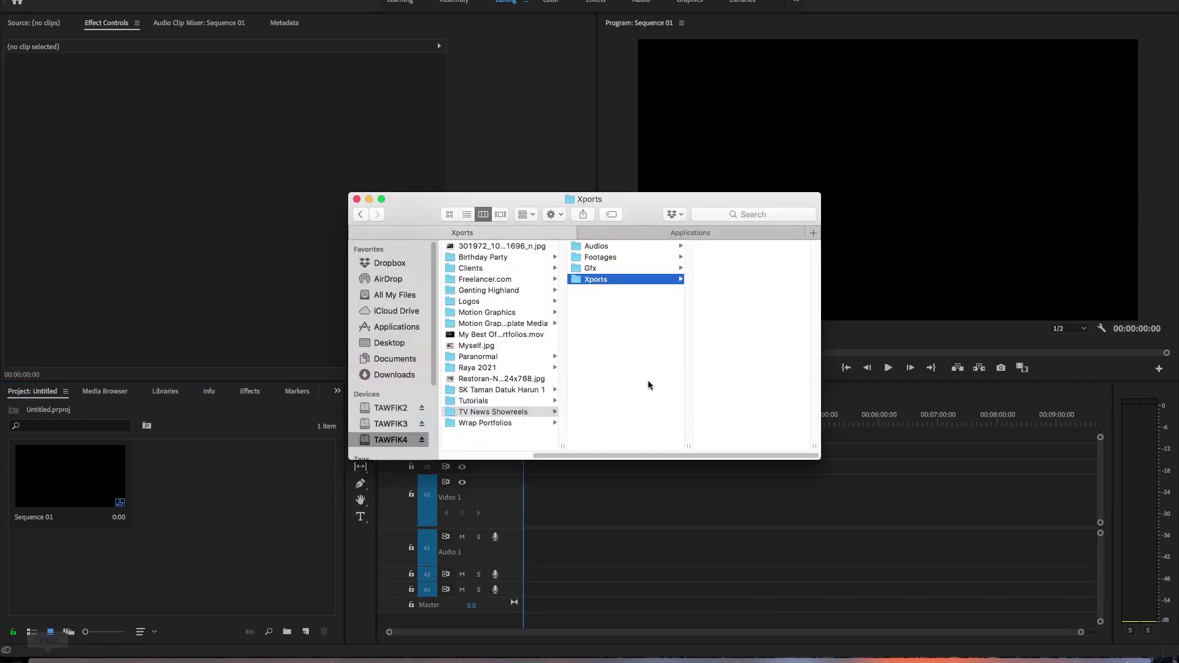
pyautogui.click(653, 257)
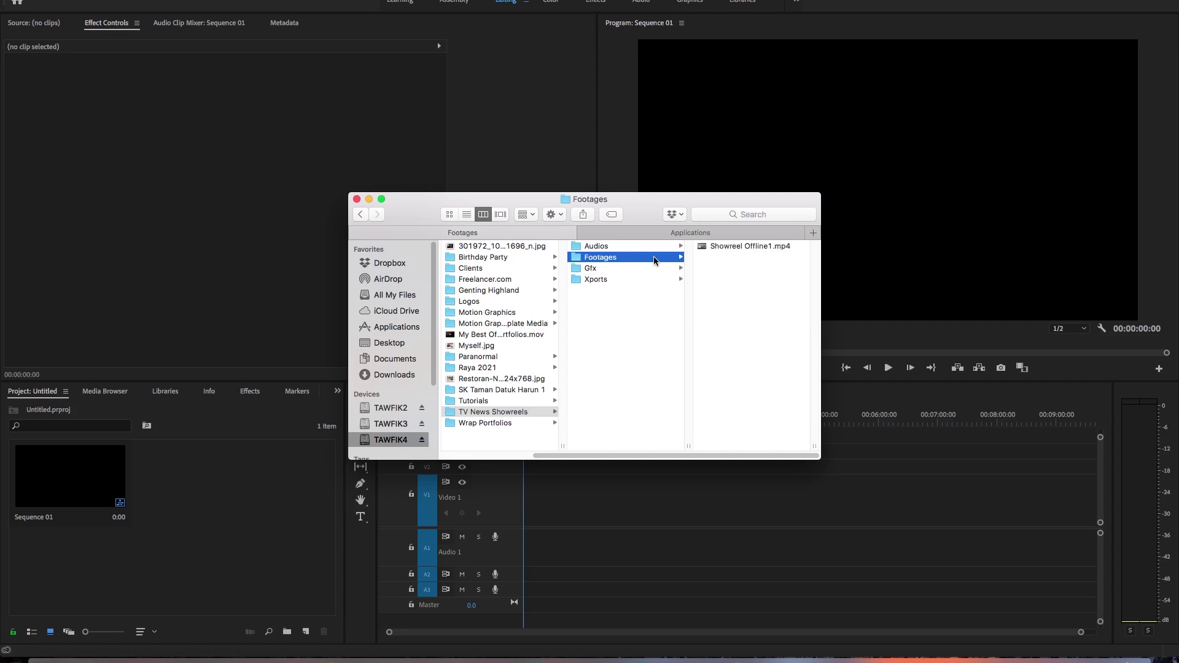
pyautogui.moveTo(655, 256); pyautogui.dragTo(263, 518)
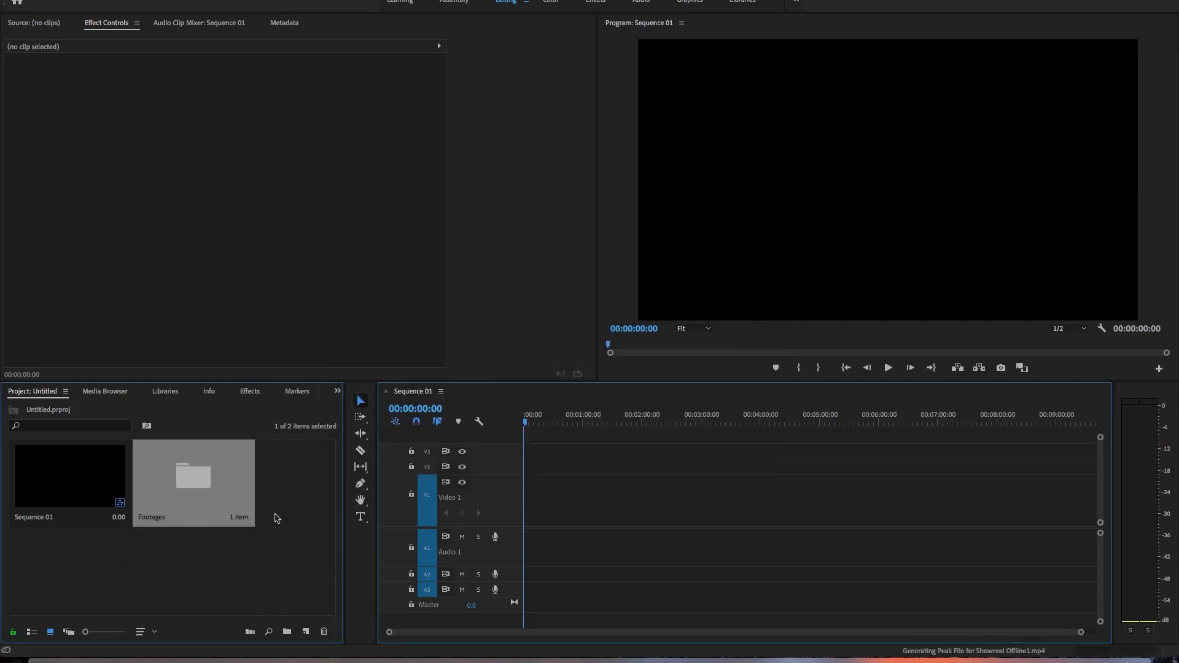
# Step: Save the project as "TV News Showreels" in the TV News Showreels folder
pyautogui.click(240, 131)
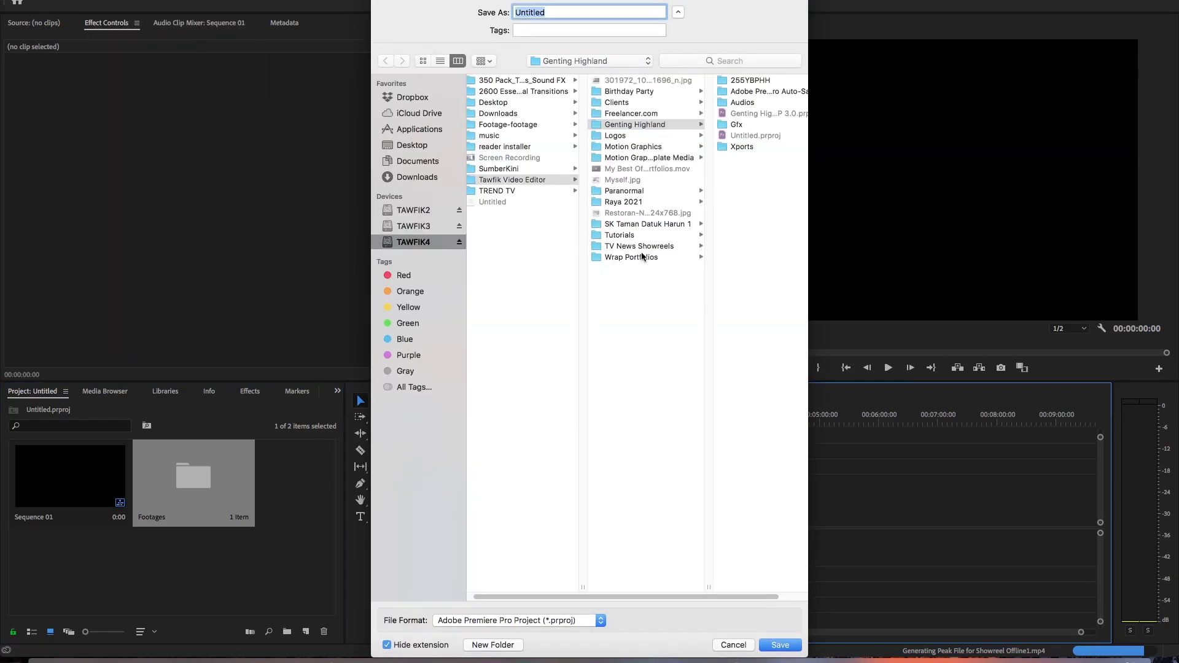
pyautogui.click(642, 249)
pyautogui.rightClick(636, 248)
pyautogui.click(668, 258)
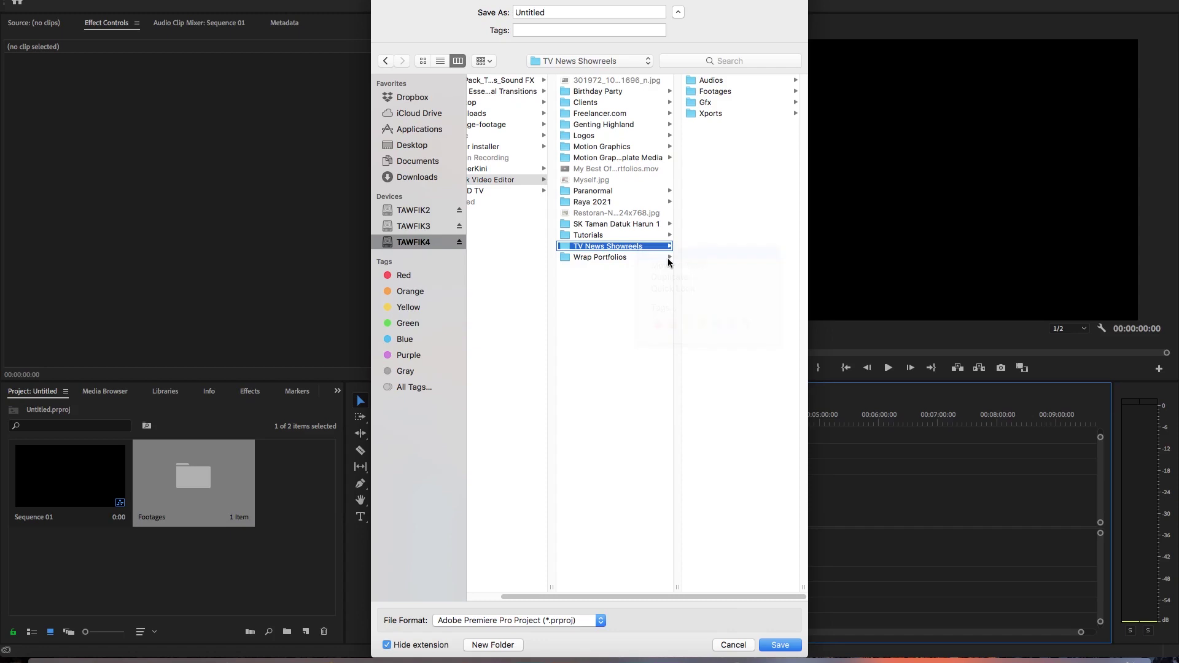
pyautogui.doubleClick(589, 11)
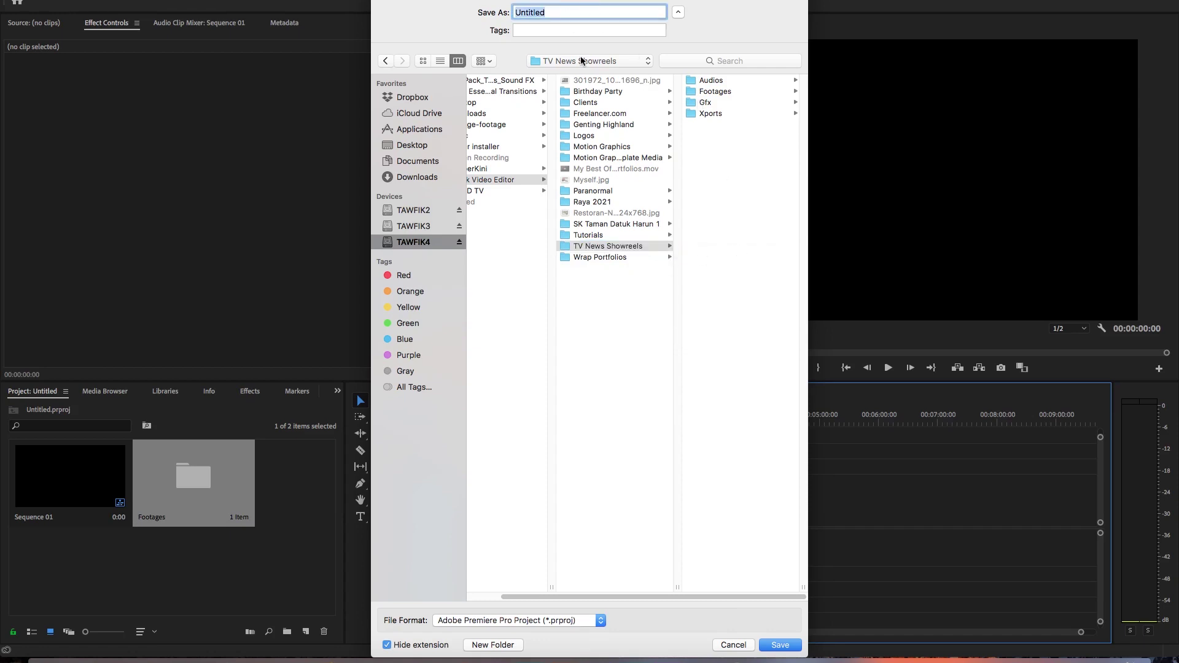
pyautogui.rightClick(623, 246)
pyautogui.click(632, 252)
pyautogui.rightClick(627, 246)
pyautogui.click(640, 299)
pyautogui.doubleClick(584, 13)
pyautogui.press('super+v')
pyautogui.click(761, 247)
pyautogui.click(778, 648)
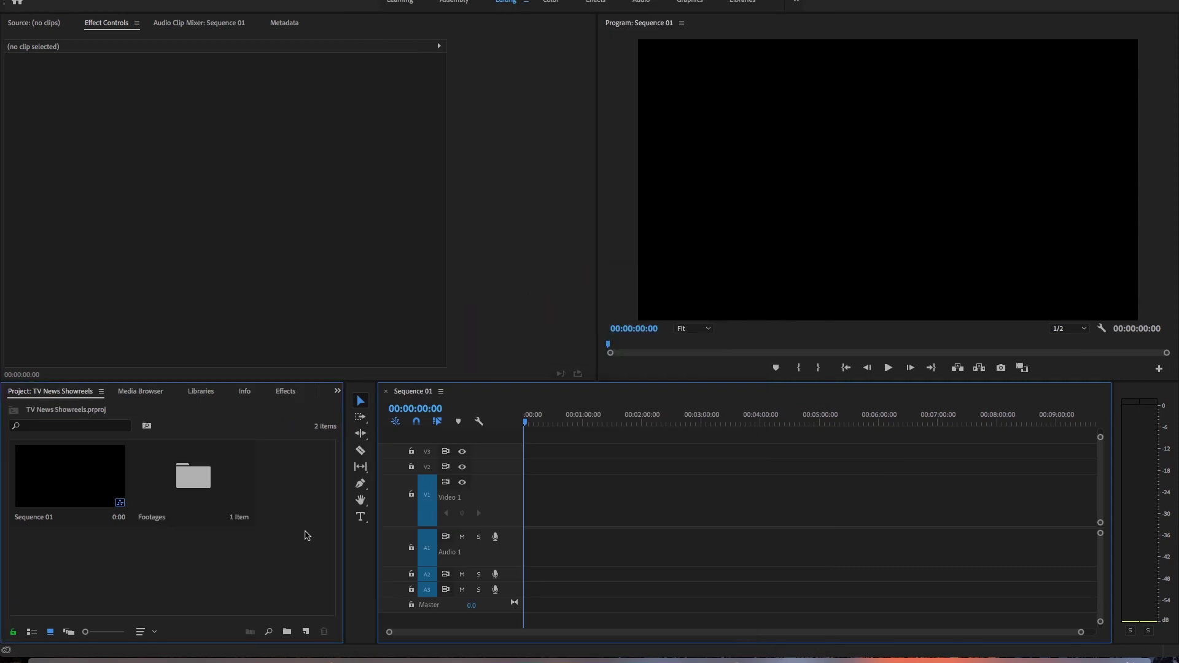
# Step: Import the Audios folder from TV News Showreels into the project
pyautogui.click(47, 656)
pyautogui.click(625, 258)
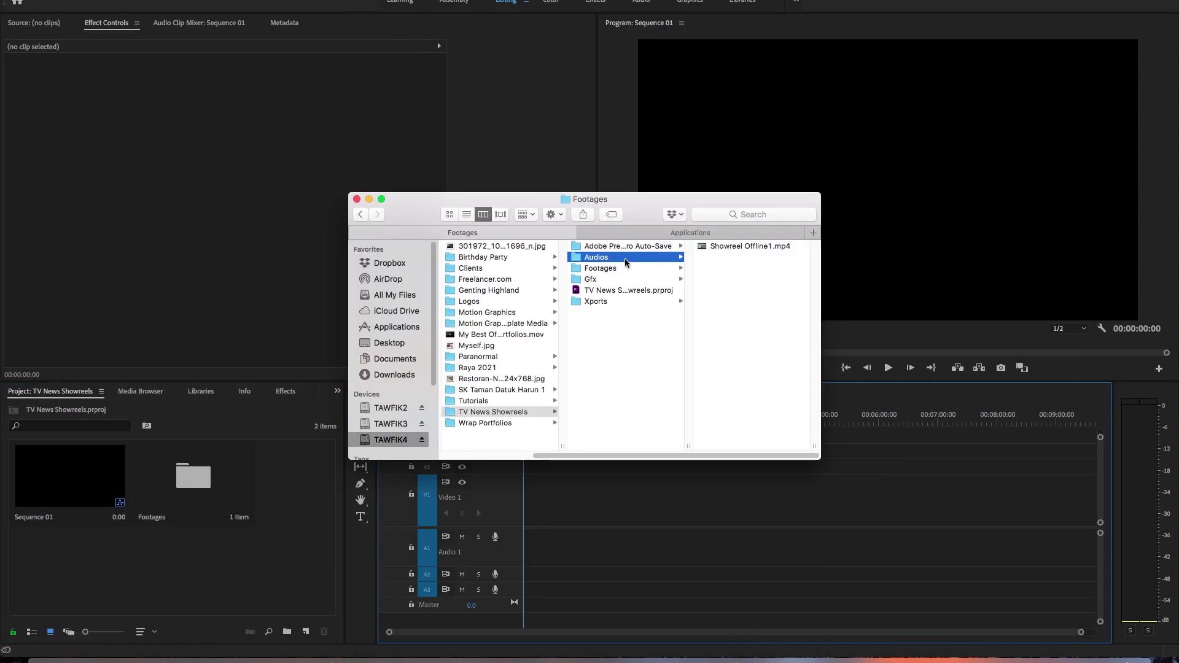
pyautogui.moveTo(646, 260); pyautogui.dragTo(323, 522)
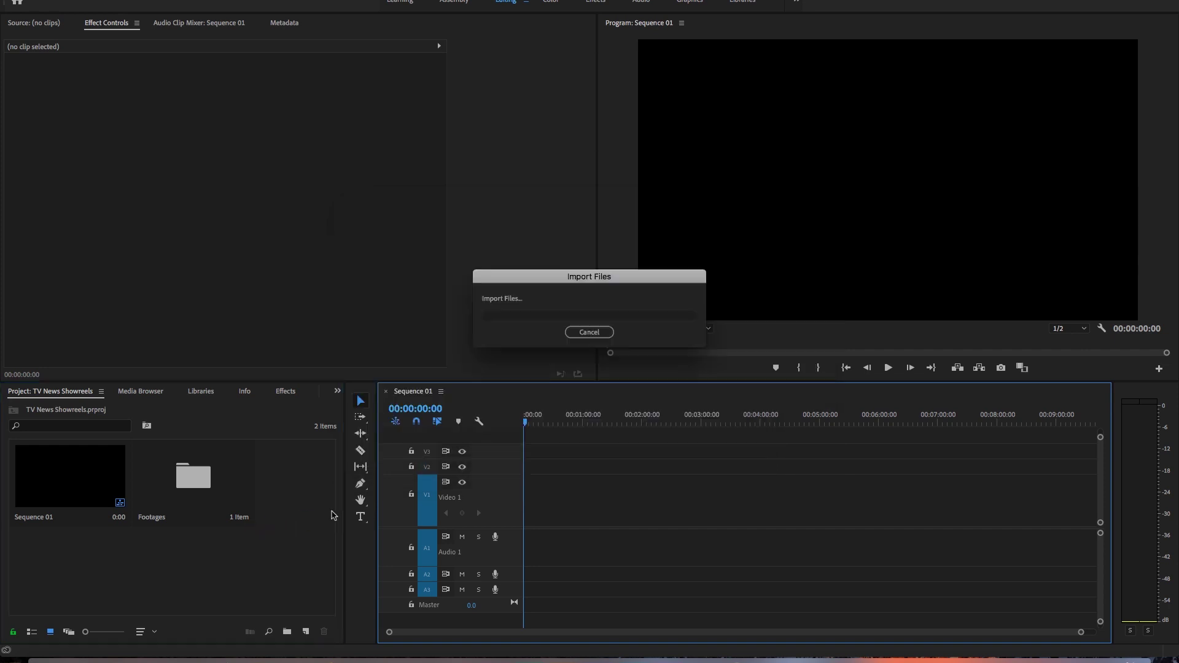
pyautogui.click(47, 656)
pyautogui.click(610, 268)
pyautogui.click(611, 280)
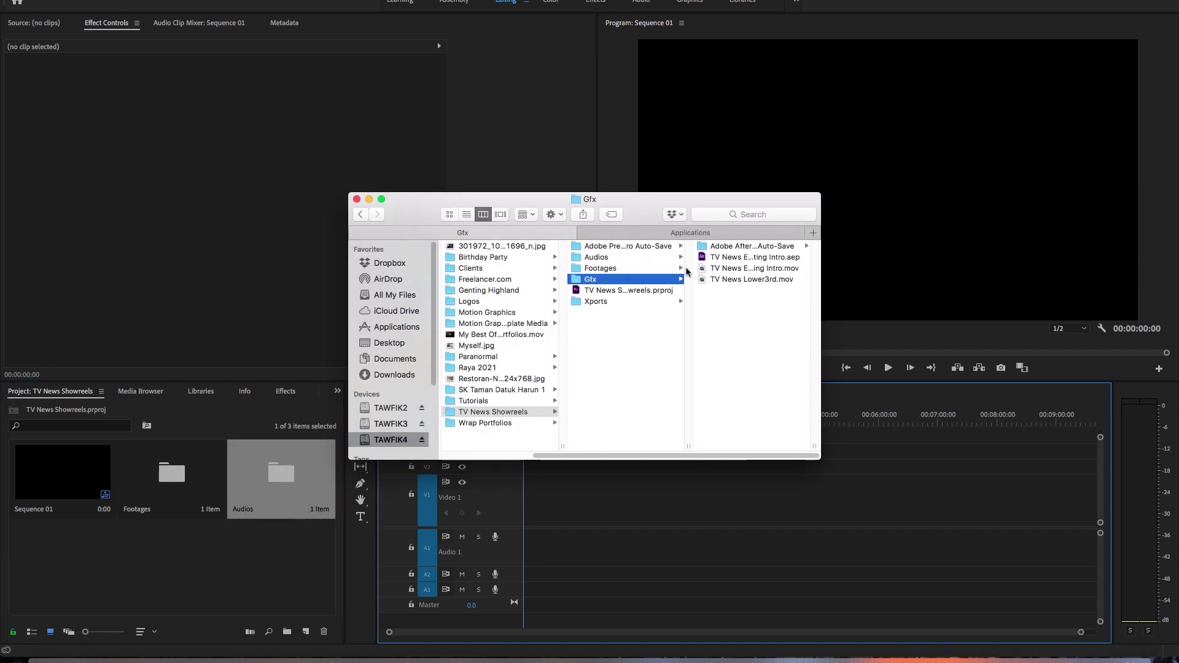
pyautogui.moveTo(627, 284); pyautogui.dragTo(238, 584)
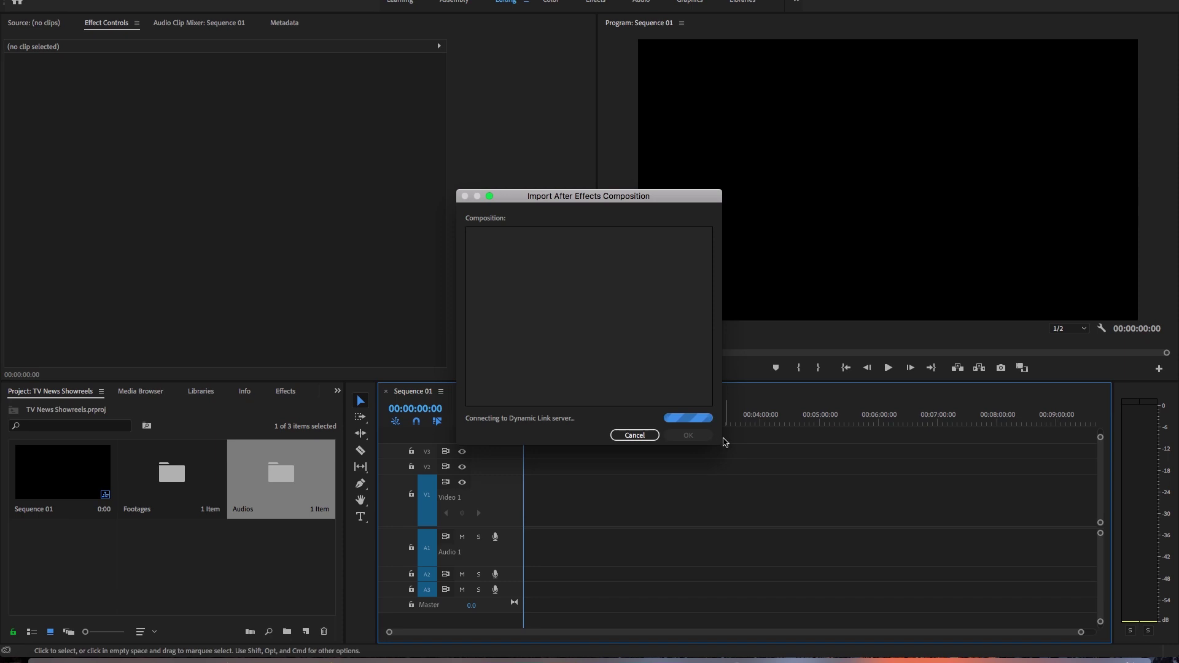
pyautogui.click(634, 436)
# Step: Create a new bin named Gfx in the project
pyautogui.rightClick(240, 541)
pyautogui.click(258, 459)
pyautogui.write('Gfx')
pyautogui.click(291, 555)
# Step: Import TV News Editing Intro.mov and TV News Lower3rd.mov into the Gfx bin and save the project
pyautogui.click(47, 661)
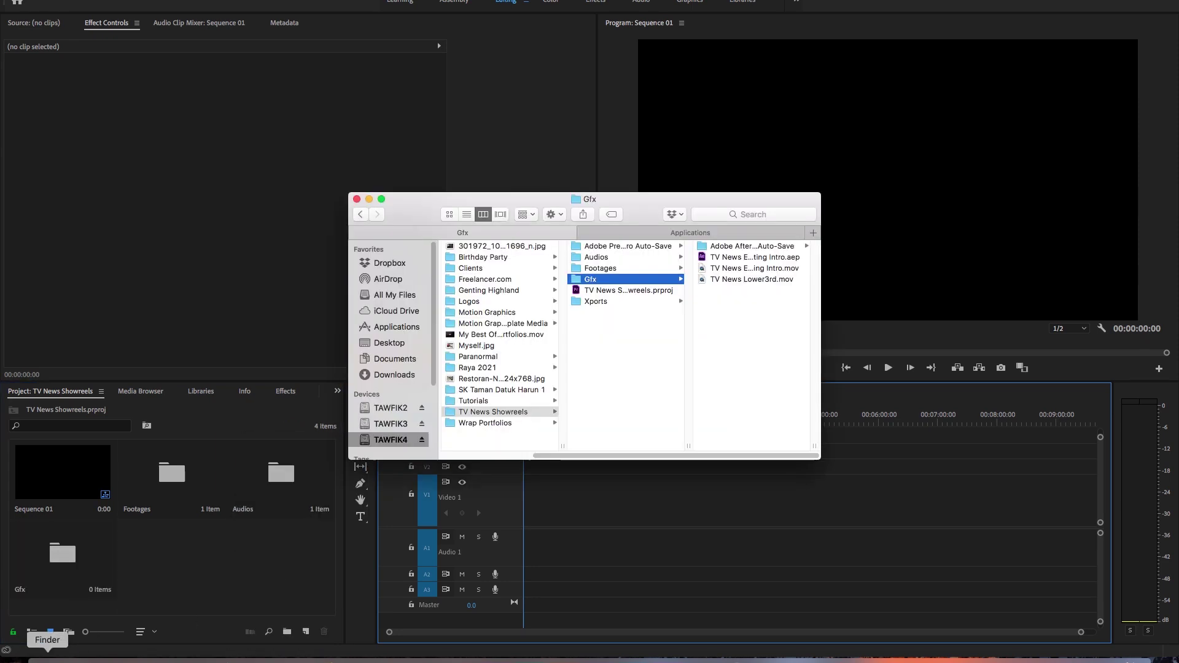
pyautogui.moveTo(743, 318); pyautogui.dragTo(54, 544)
pyautogui.keyDown('shift'); pyautogui.click(723, 268); pyautogui.keyUp('shift')
pyautogui.doubleClick(54, 544)
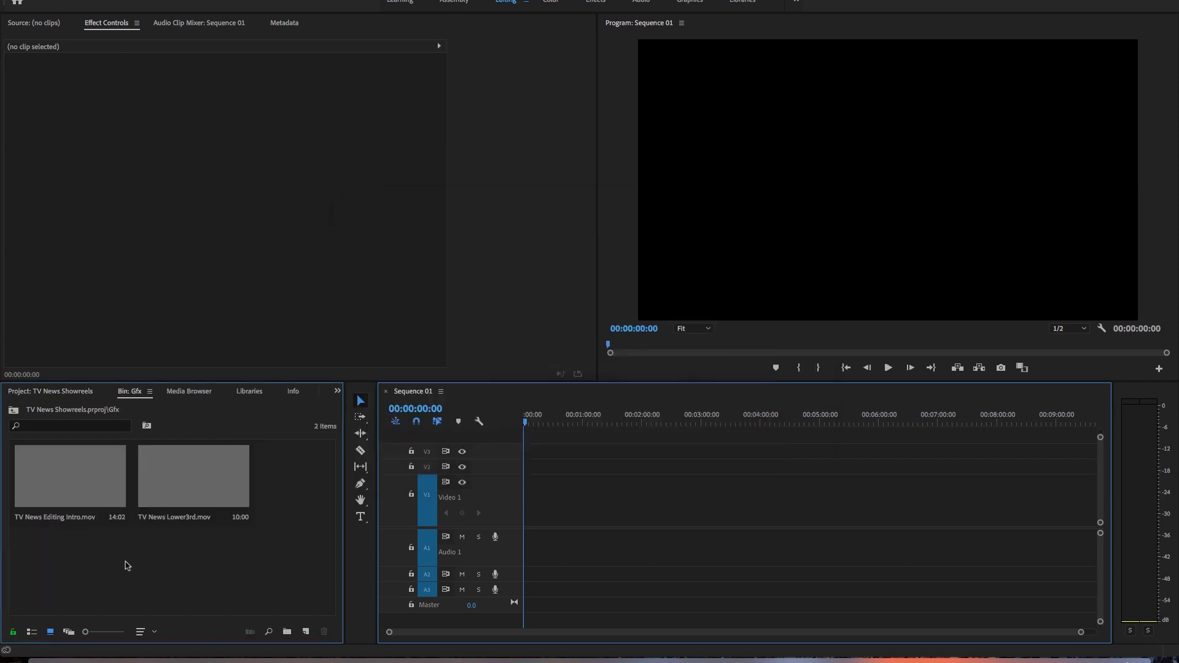
pyautogui.press('super+s')
# Step: Place TV News Editing Intro.mov at the start of track V1, keeping the existing sequence settings, and play it briefly
pyautogui.click(51, 392)
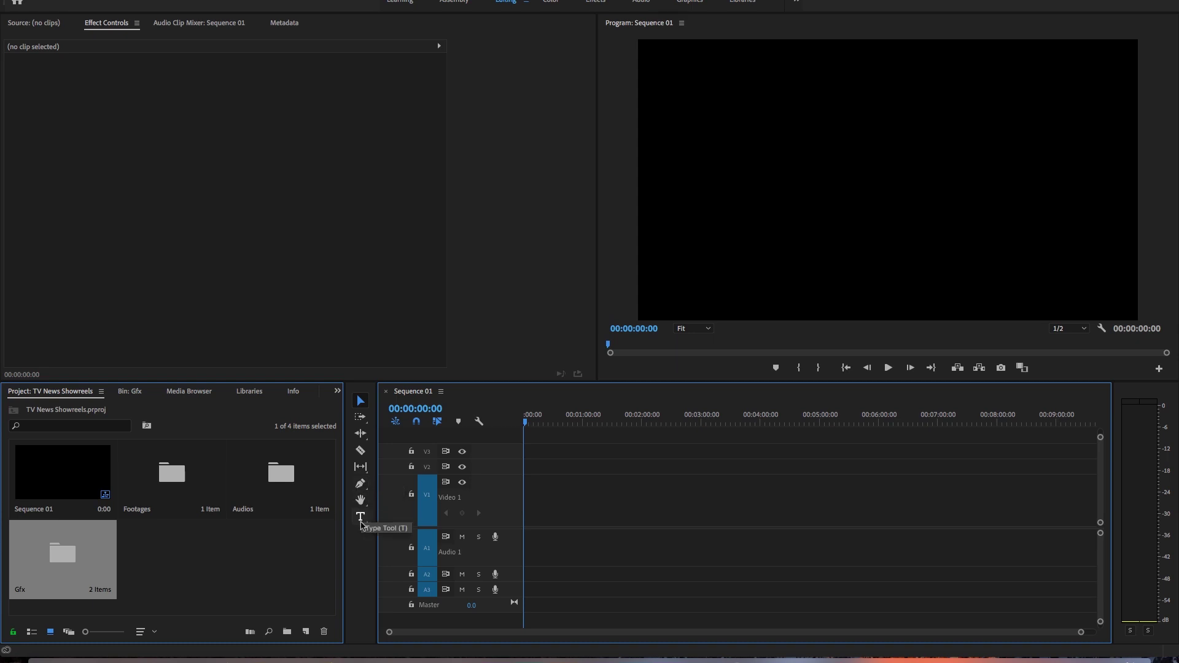
pyautogui.doubleClick(195, 484)
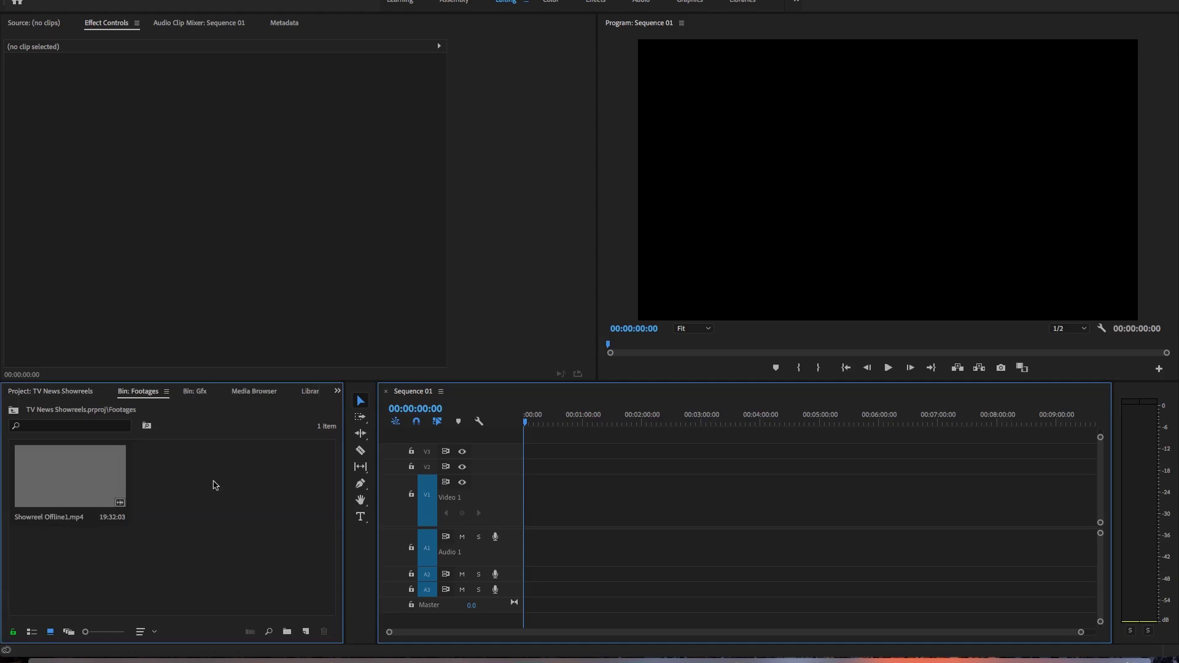
pyautogui.click(55, 391)
pyautogui.doubleClick(78, 538)
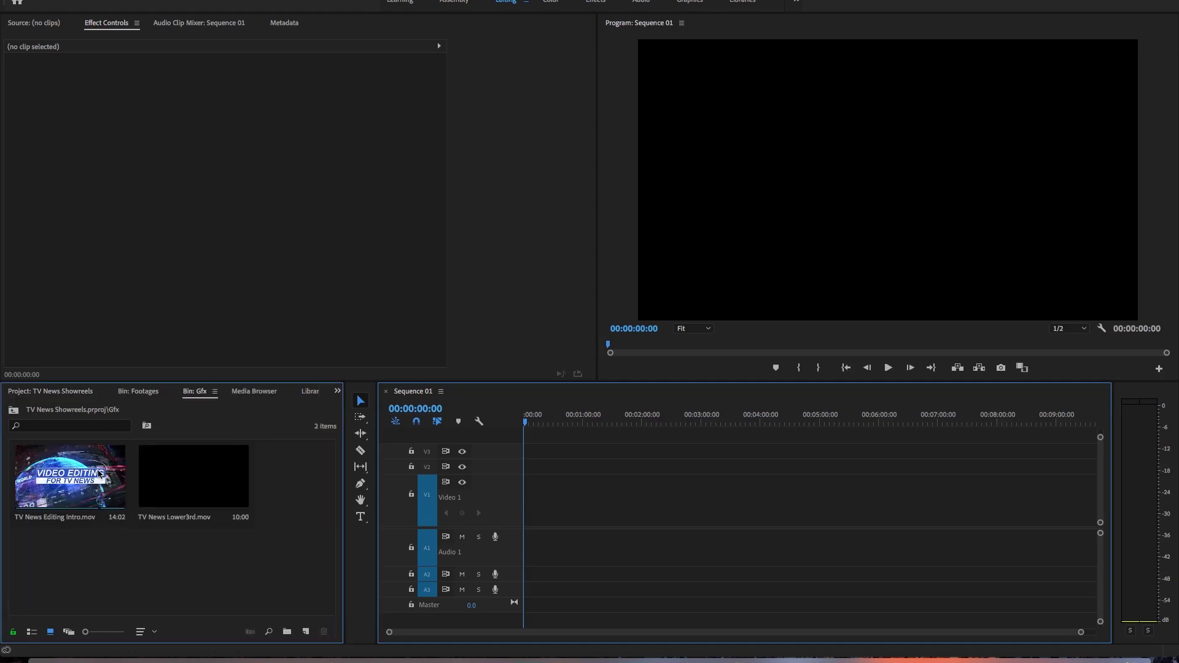
pyautogui.moveTo(103, 476); pyautogui.dragTo(530, 499)
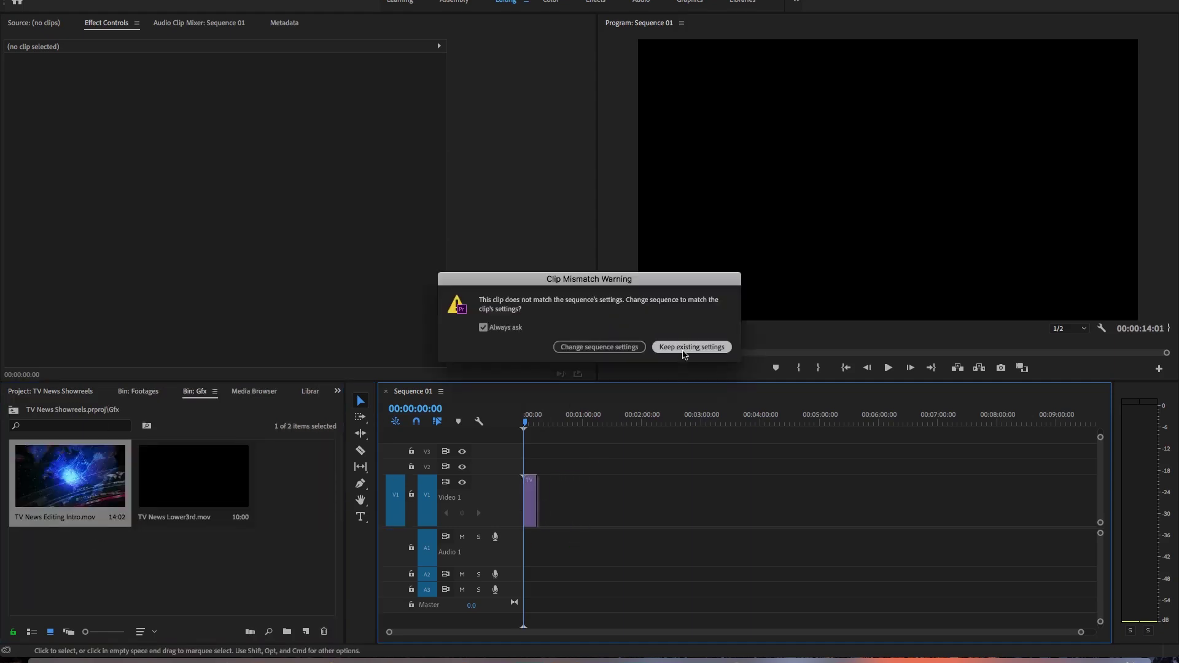
pyautogui.click(684, 349)
pyautogui.press('space')
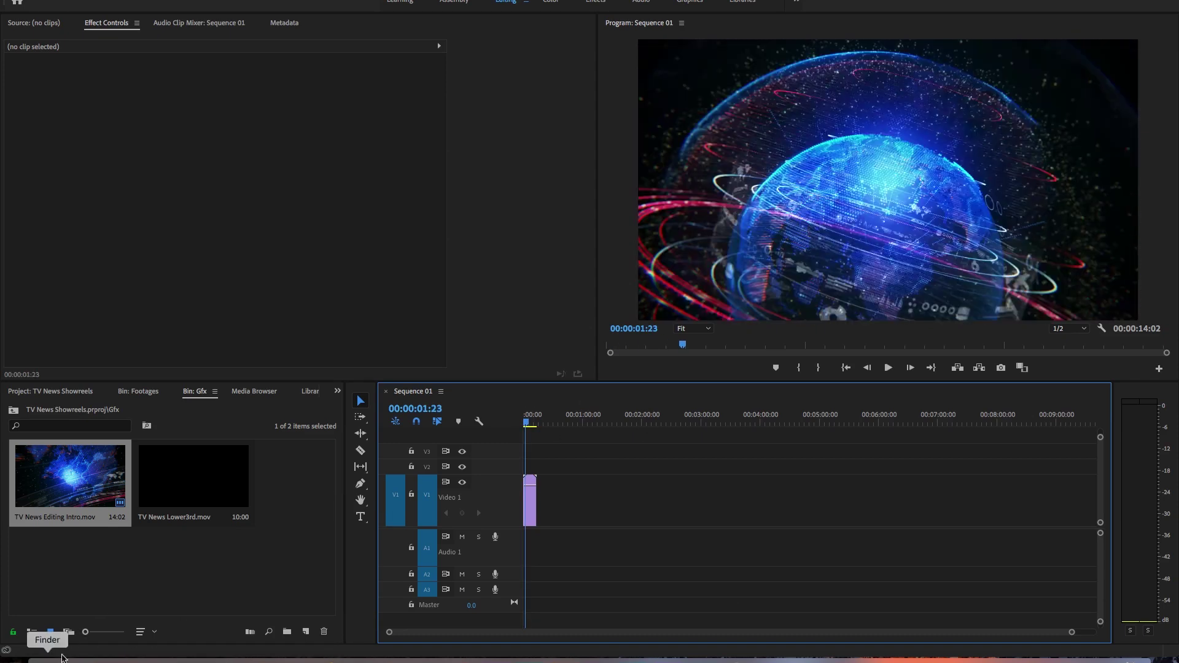
# Step: Switch to Finder and open the TV News Advertisement folder inside the video editor folder on the third external drive
pyautogui.click(47, 661)
pyautogui.click(713, 232)
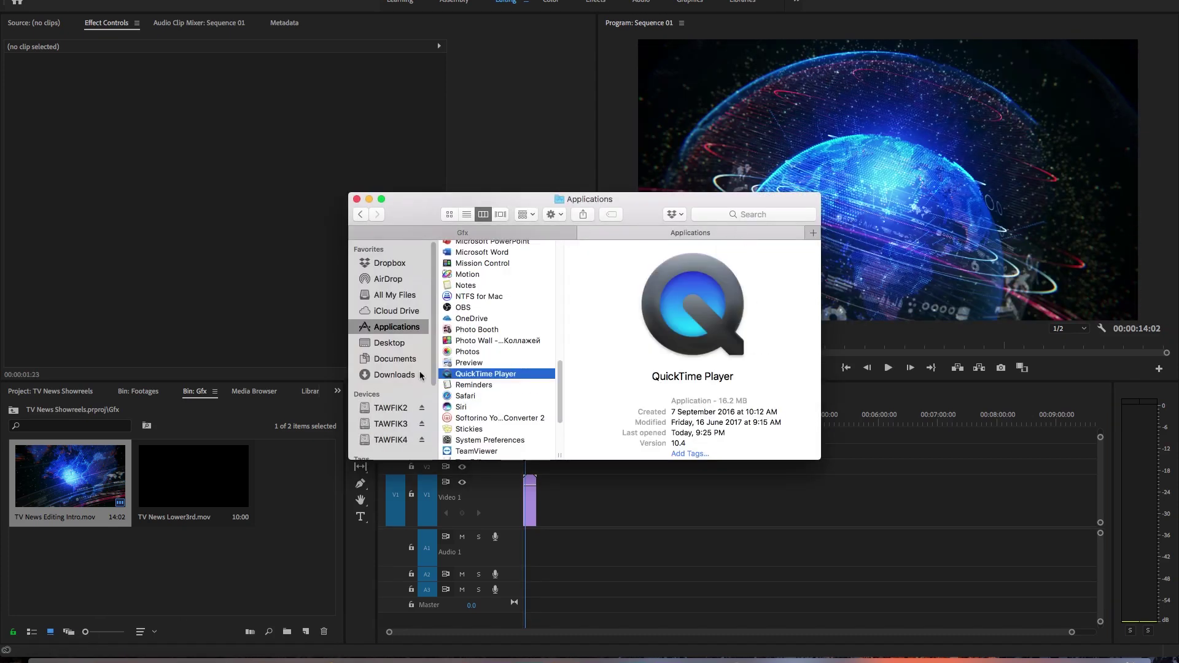
pyautogui.click(391, 424)
pyautogui.scroll(-5, 534, 387)
pyautogui.click(517, 424)
pyautogui.scroll(-4, 647, 383)
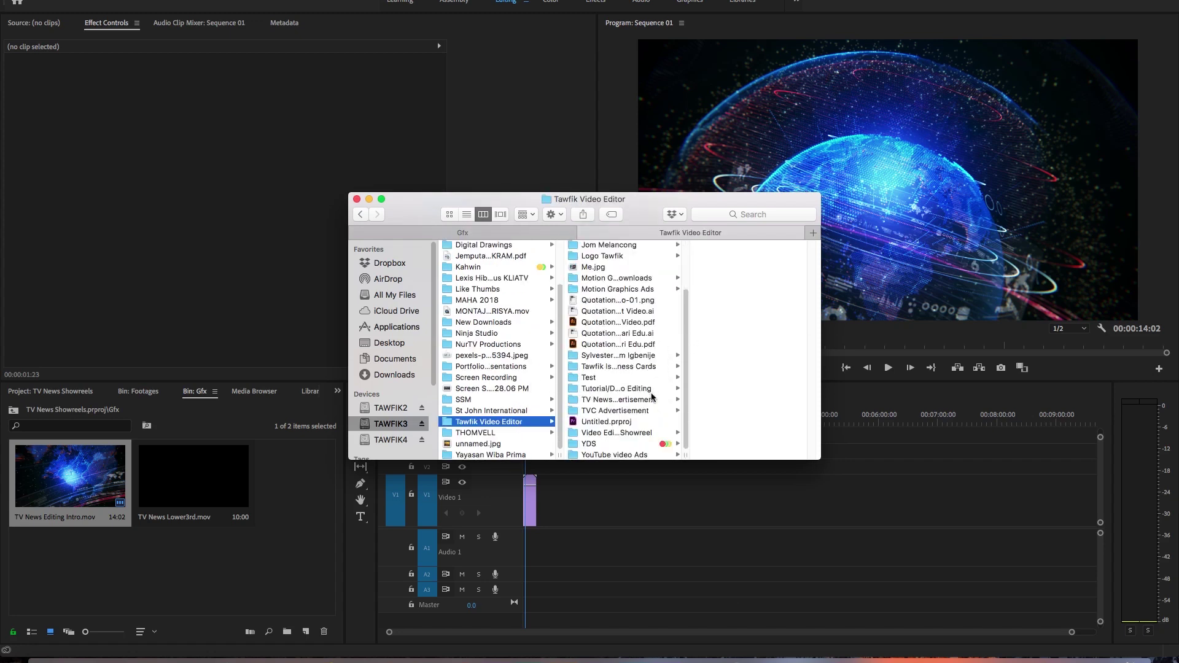
pyautogui.click(639, 399)
# Step: Preview News Video Intro.mov and import it together with TV News Info.mov into the Gfx bin
pyautogui.click(754, 357)
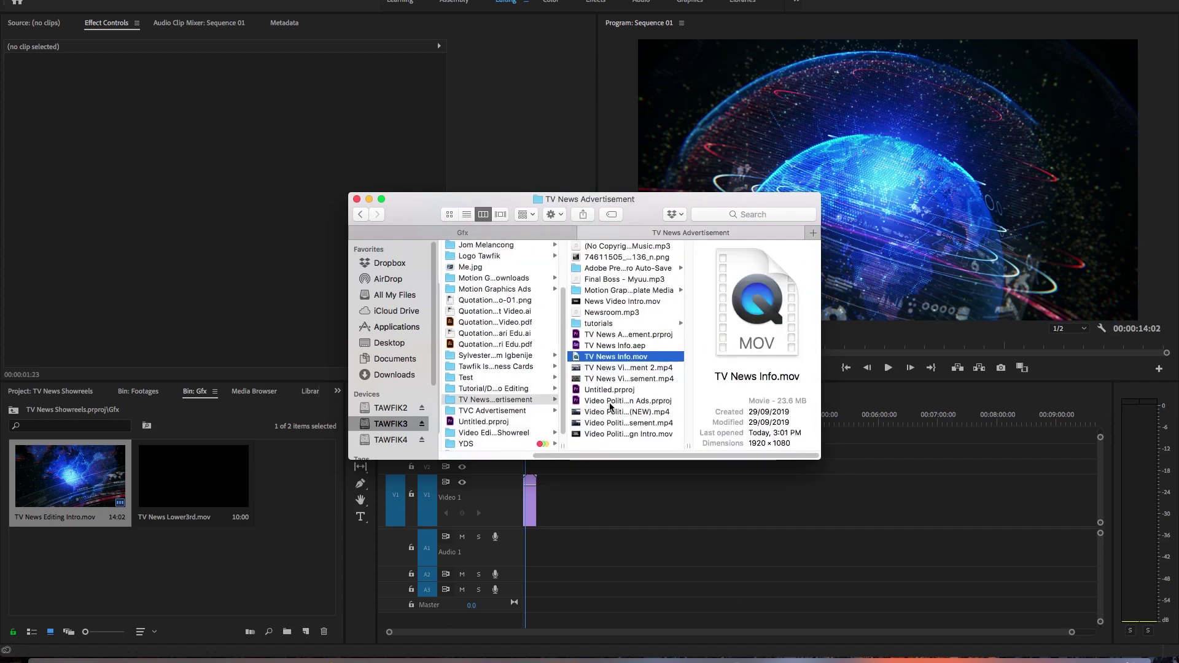
pyautogui.click(619, 370)
pyautogui.click(622, 301)
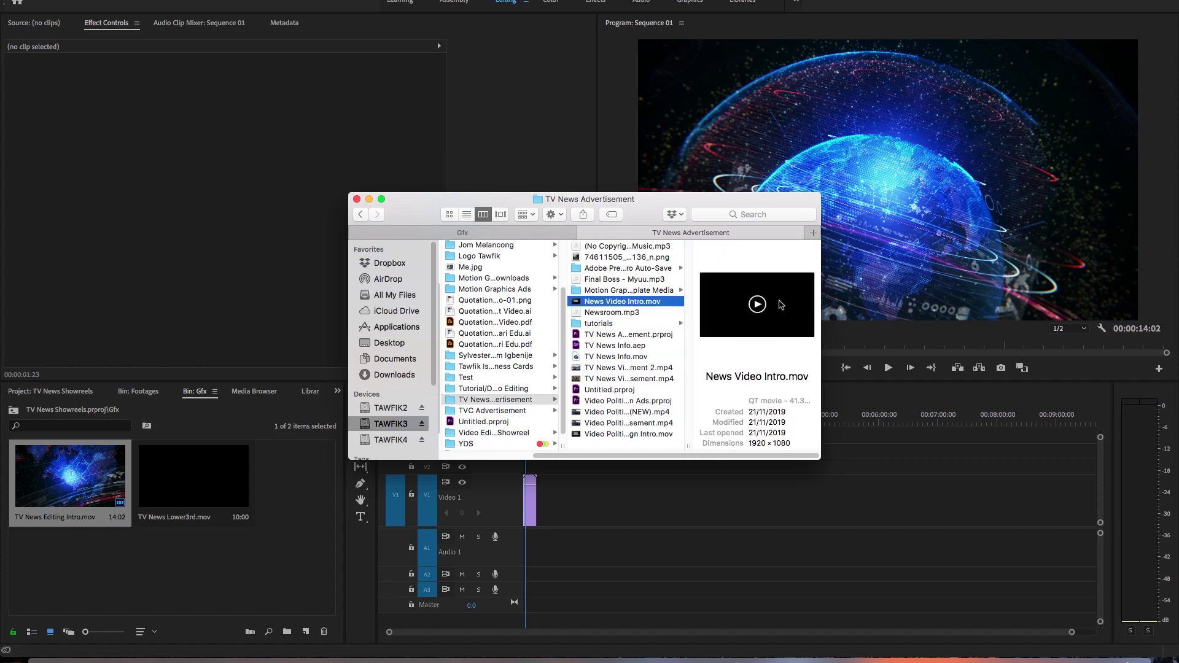
pyautogui.click(757, 305)
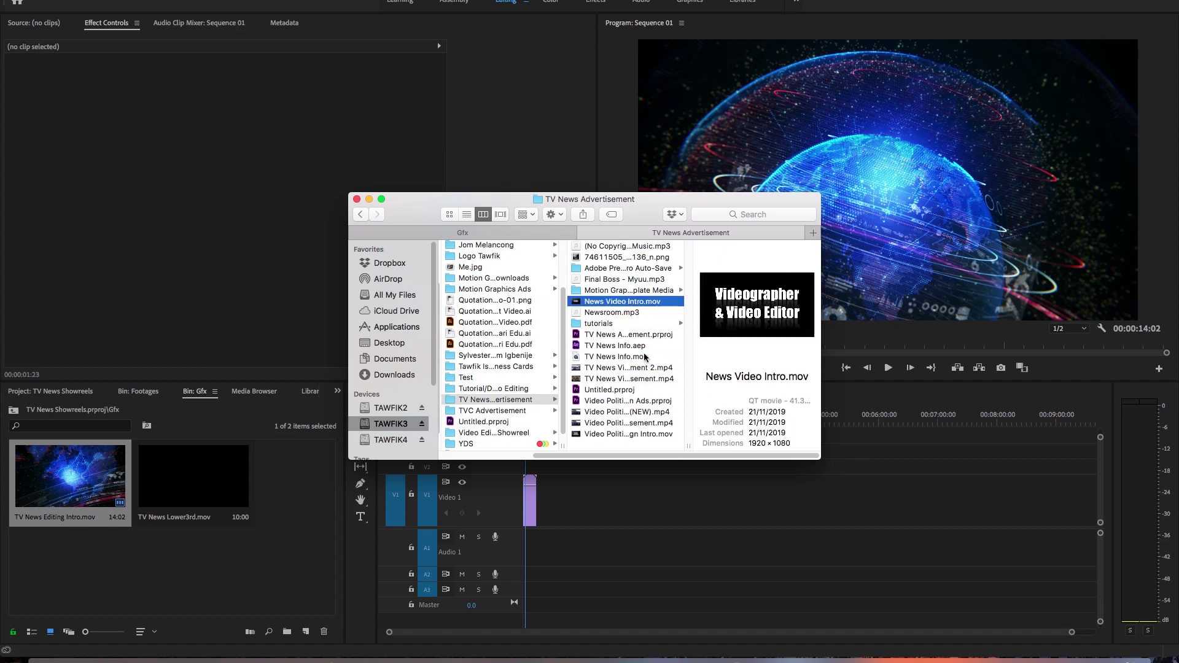
pyautogui.click(626, 357)
pyautogui.moveTo(624, 359); pyautogui.dragTo(277, 550)
pyautogui.click(277, 550)
# Step: Scrub through News Video Intro.mov and TV News Info.mov in the source monitor and review the intro in the sequence
pyautogui.doubleClick(306, 480)
pyautogui.moveTo(24, 345); pyautogui.dragTo(281, 348)
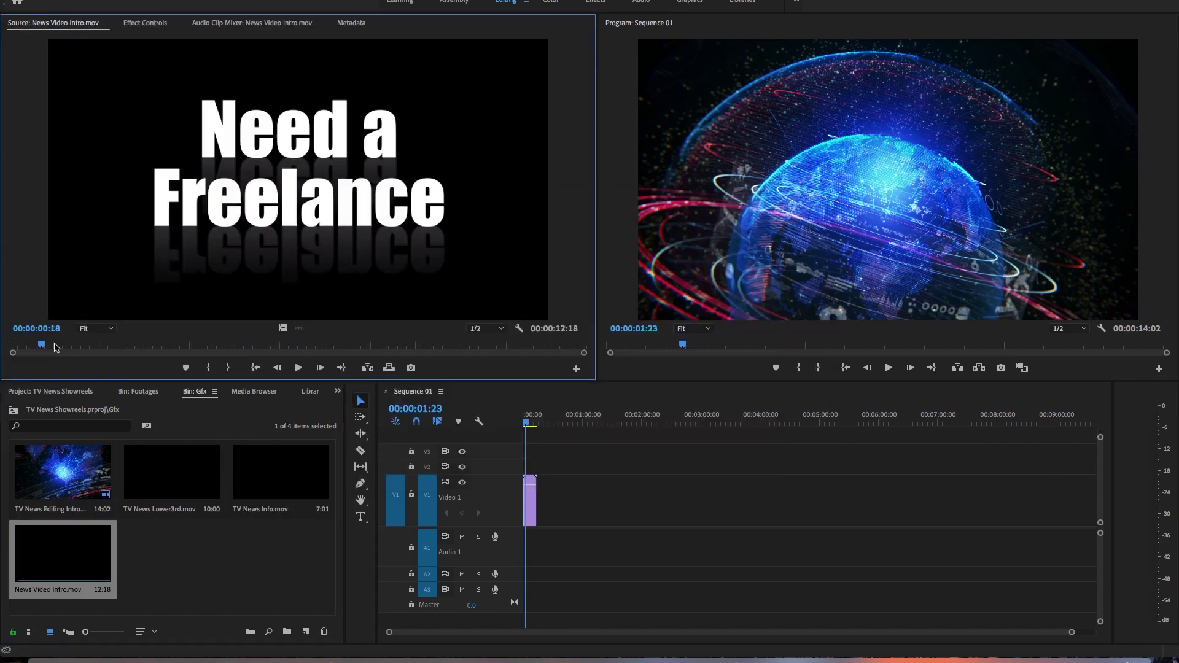
pyautogui.moveTo(307, 348); pyautogui.dragTo(428, 346)
pyautogui.doubleClick(280, 470)
pyautogui.moveTo(7, 346); pyautogui.dragTo(268, 346)
pyautogui.moveTo(560, 422); pyautogui.dragTo(524, 422)
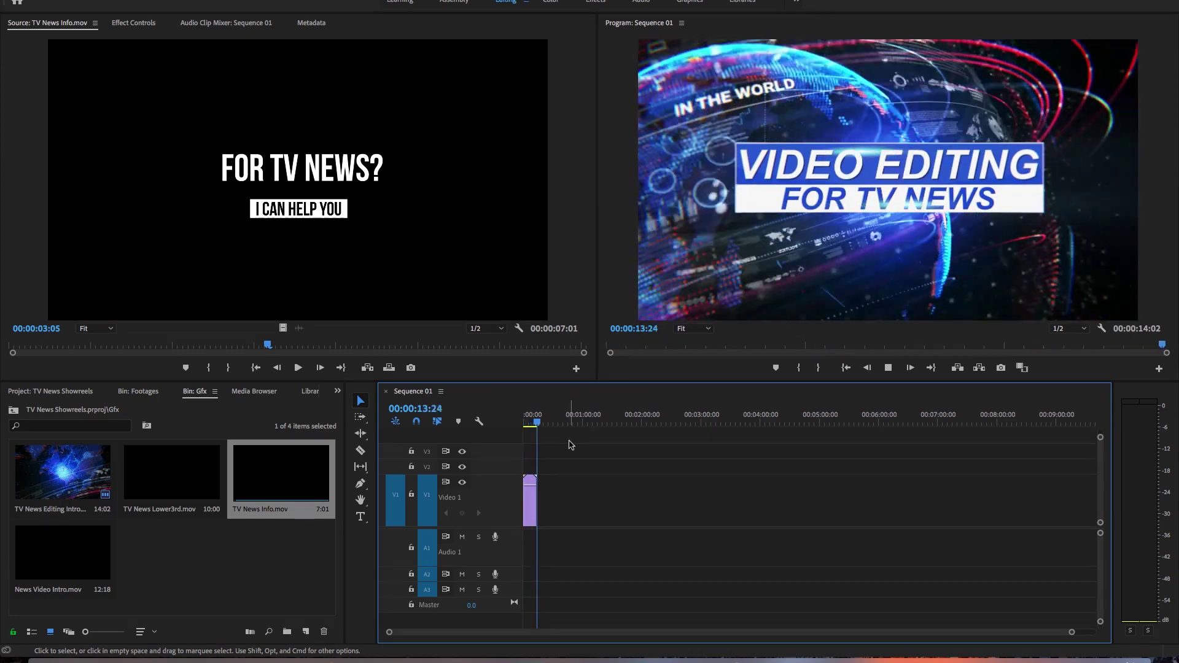
# Step: Load News Video Intro.mov in the source monitor and mark an In point at 00:00:09:01
pyautogui.doubleClick(63, 552)
pyautogui.moveTo(127, 363); pyautogui.dragTo(415, 417)
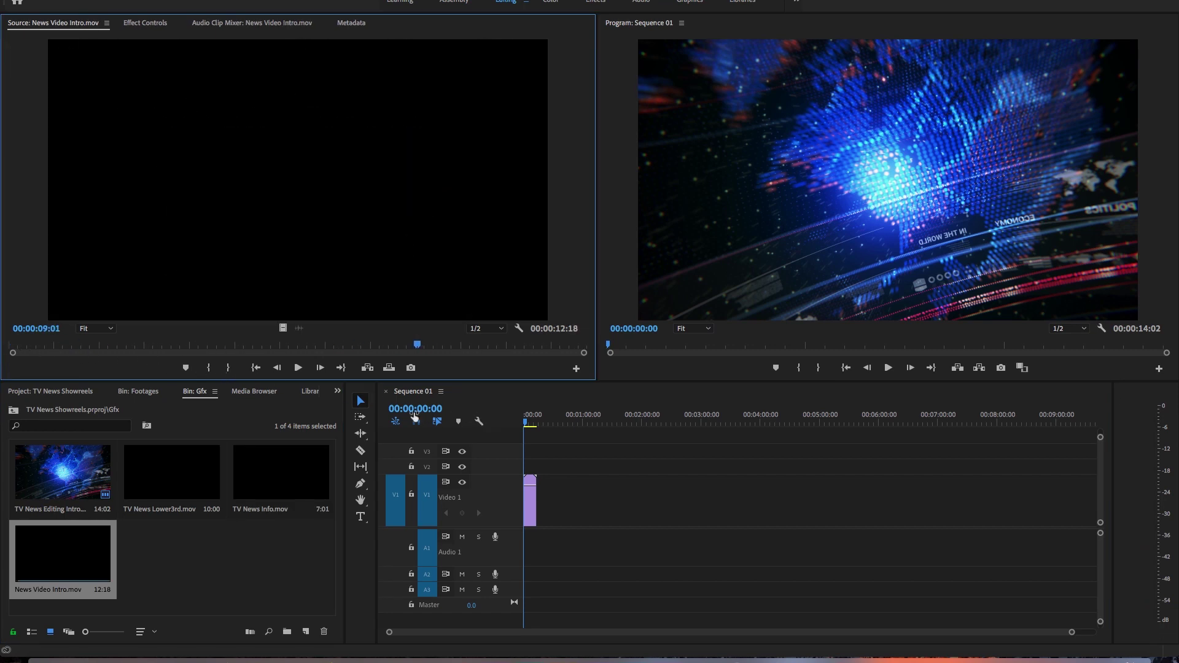
pyautogui.press('i')
# Step: Scrub through the part of News Video Intro.mov after its In point to examine the "I can create for you" text
pyautogui.click(489, 329)
pyautogui.click(486, 340)
pyautogui.click(498, 334)
pyautogui.click(485, 354)
pyautogui.moveTo(476, 348); pyautogui.dragTo(606, 361)
pyautogui.press('Left')
pyautogui.moveTo(465, 346); pyautogui.dragTo(472, 345)
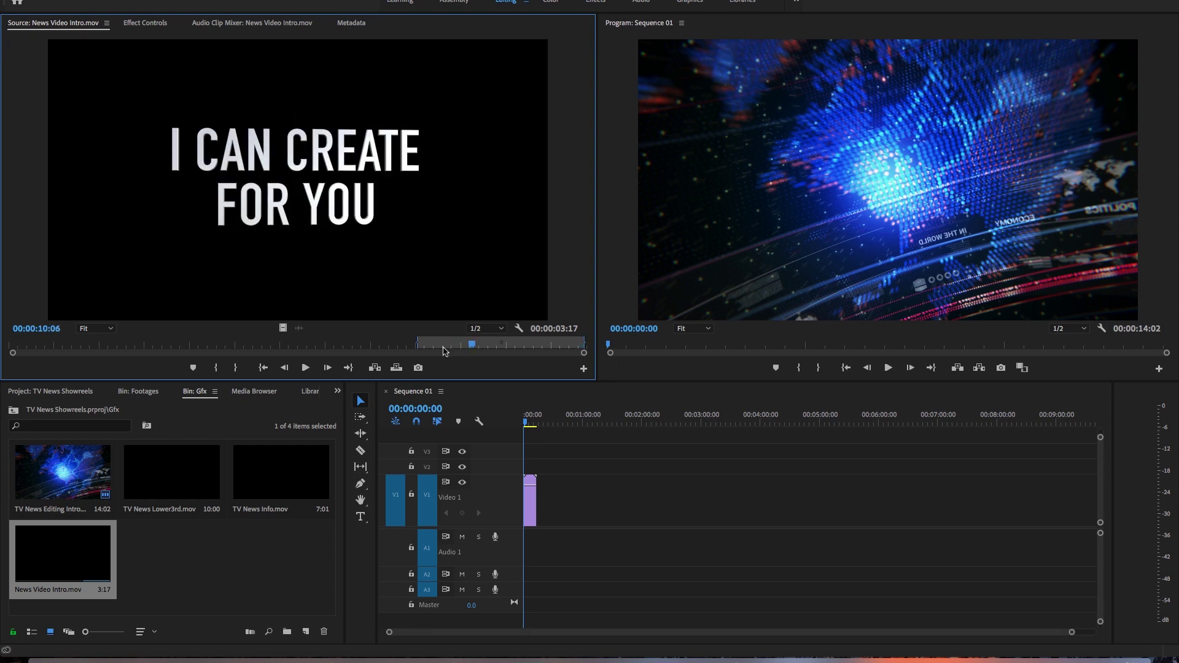
# Step: Clear the In and Out points of News Video Intro.mov and save the project
pyautogui.rightClick(326, 343)
pyautogui.click(391, 449)
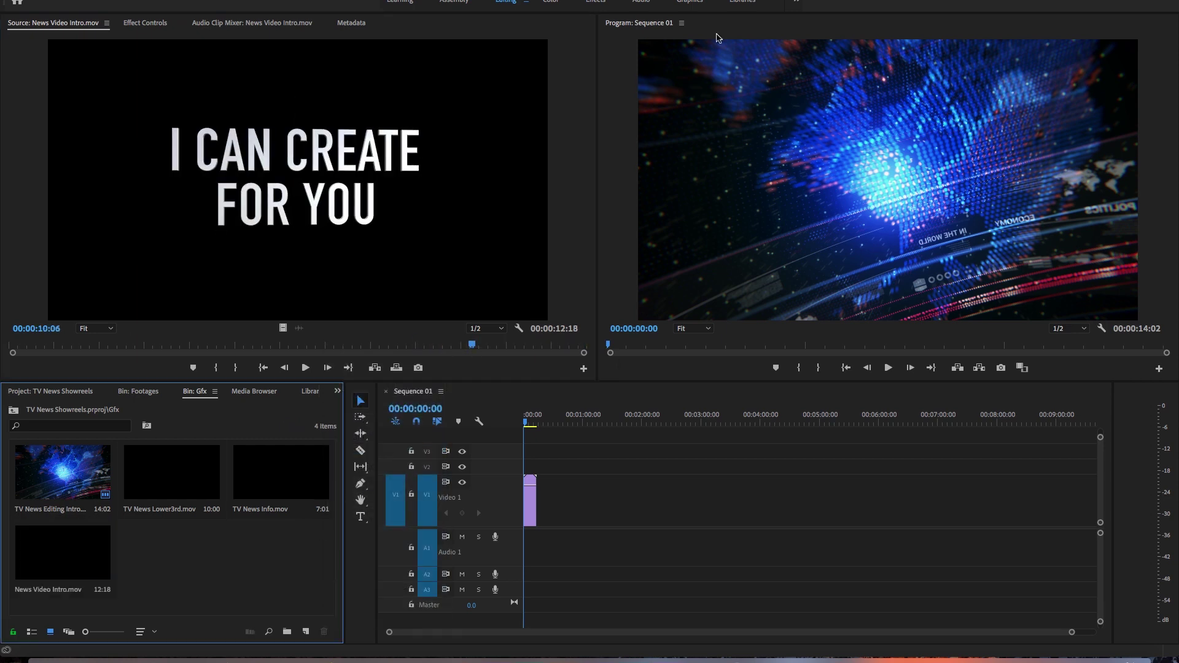
pyautogui.press('super+s')
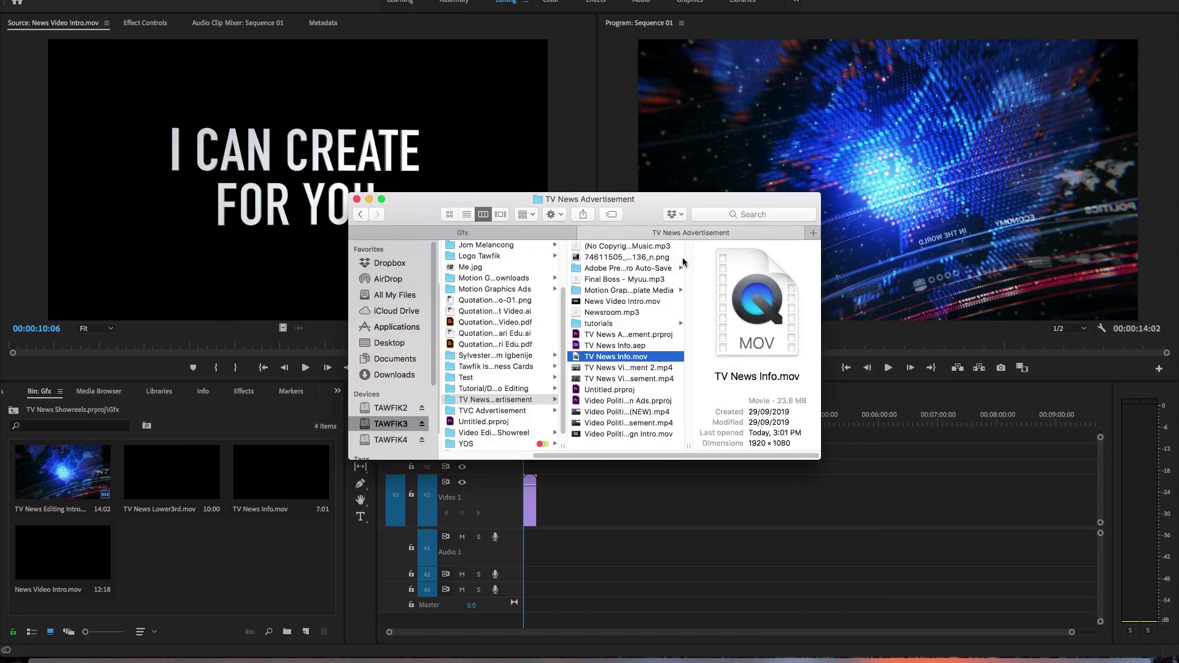
# Step: Switch to Finder, browse to the Videography Birthday folder and open its Videography Birthday project file
pyautogui.scroll(3, 525, 406)
pyautogui.click(511, 257)
pyautogui.click(510, 269)
pyautogui.click(390, 439)
pyautogui.click(495, 346)
pyautogui.click(626, 257)
pyautogui.click(743, 280)
pyautogui.click(747, 269)
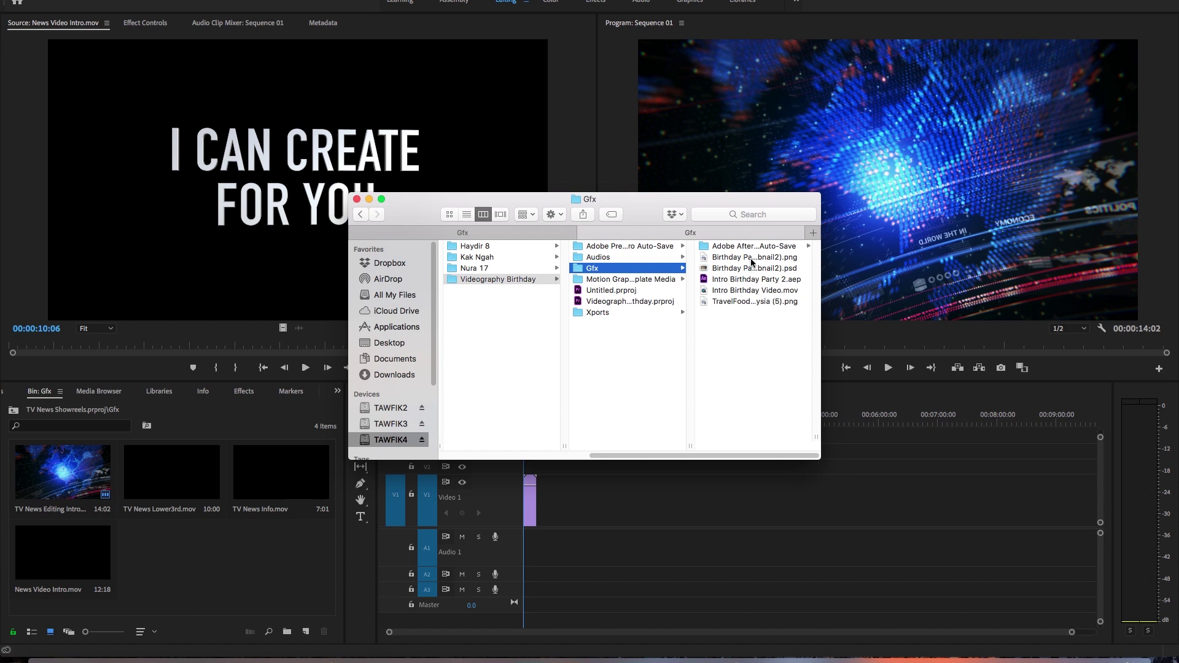
pyautogui.click(752, 292)
pyautogui.click(531, 360)
pyautogui.doubleClick(610, 300)
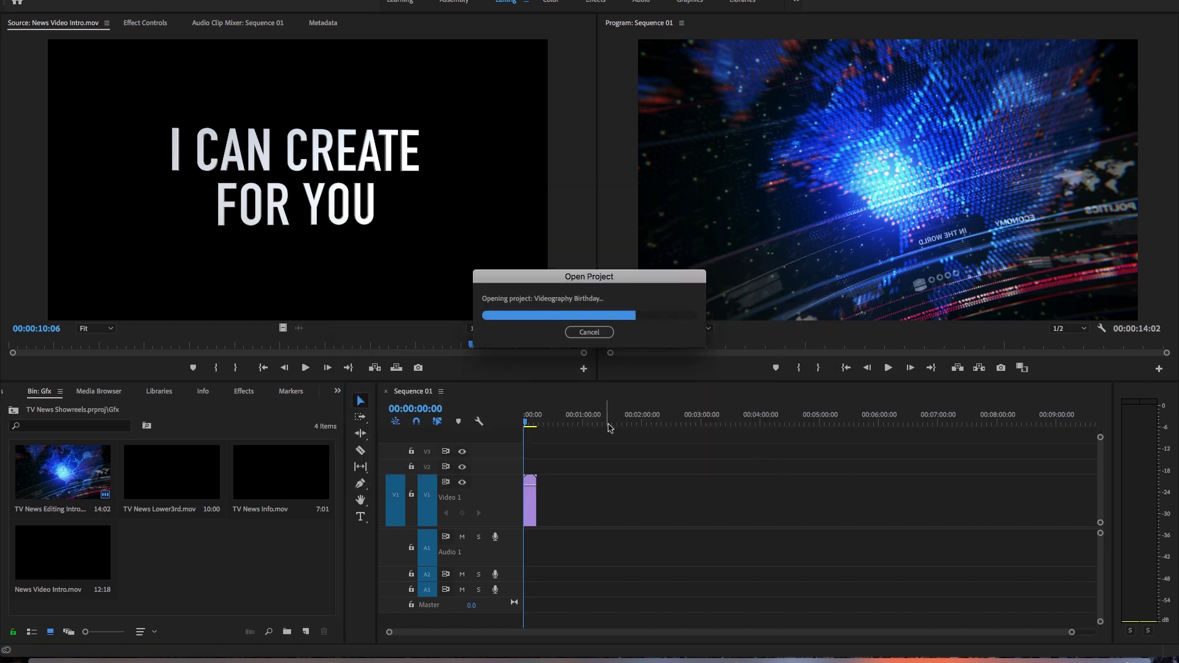
# Step: Paste the title clips copied from the birthday project at 00:06:37:02 on V1 in Sequence 01 and scrub through them
pyautogui.moveTo(611, 421); pyautogui.dragTo(815, 425)
pyautogui.scroll(5, 764, 444)
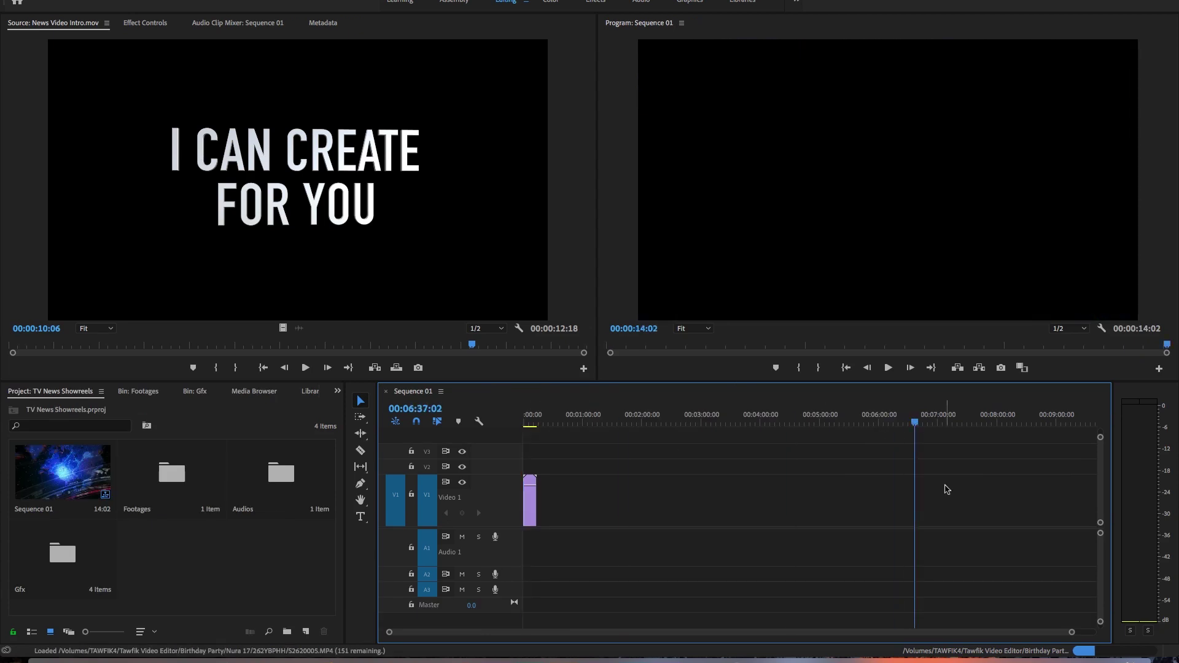
pyautogui.press('super+v')
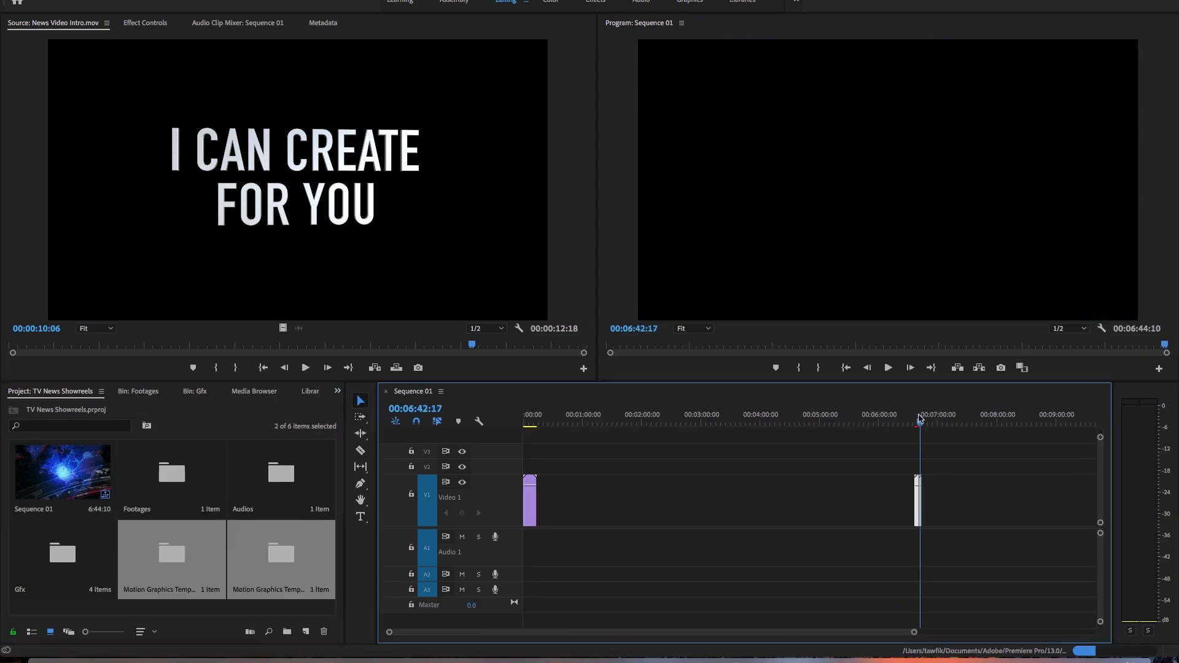
pyautogui.press('-')
pyautogui.press('=')
pyautogui.press('=')
pyautogui.press('=')
pyautogui.press('=')
pyautogui.press('=')
pyautogui.press('=')
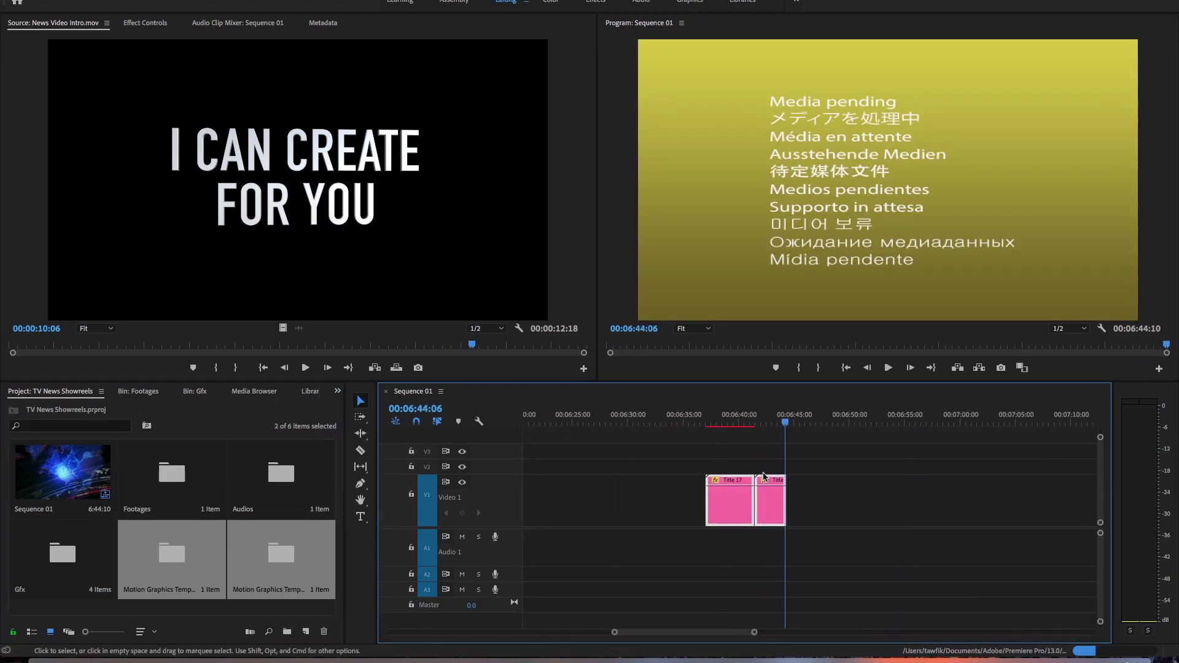
pyautogui.click(692, 418)
pyautogui.moveTo(713, 420)
pyautogui.mouseDown()
pyautogui.moveTo(755, 421)
pyautogui.moveTo(720, 421)
pyautogui.mouseUp()
# Step: Move the pasted title clips along V1 to about 00:08:33
pyautogui.press('-')
pyautogui.press('-')
pyautogui.press('-')
pyautogui.moveTo(792, 466)
pyautogui.mouseDown()
pyautogui.moveTo(679, 542)
pyautogui.moveTo(975, 512)
pyautogui.mouseUp()
pyautogui.click(893, 500)
pyautogui.click(894, 465)
# Step: Reopen the recent Videography Birthday project alongside TV News Showreels to reach its closing clips
pyautogui.click(104, 0)
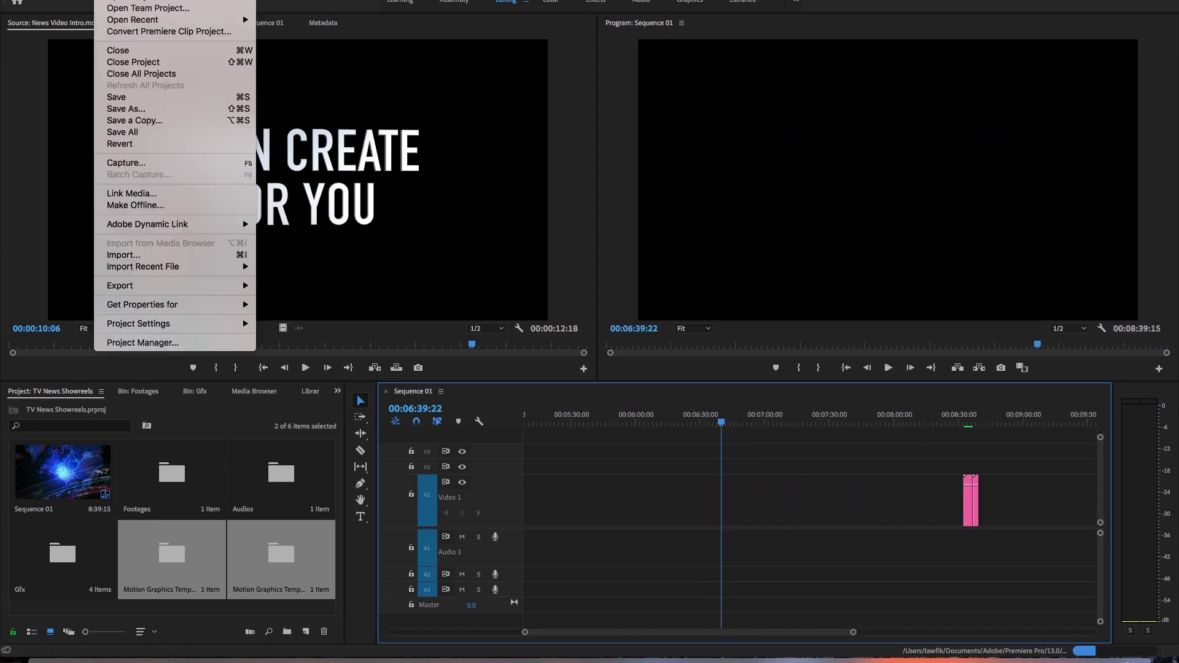
pyautogui.click(134, 62)
pyautogui.click(547, 335)
pyautogui.click(104, 1)
pyautogui.moveTo(137, 19)
pyautogui.click(370, 21)
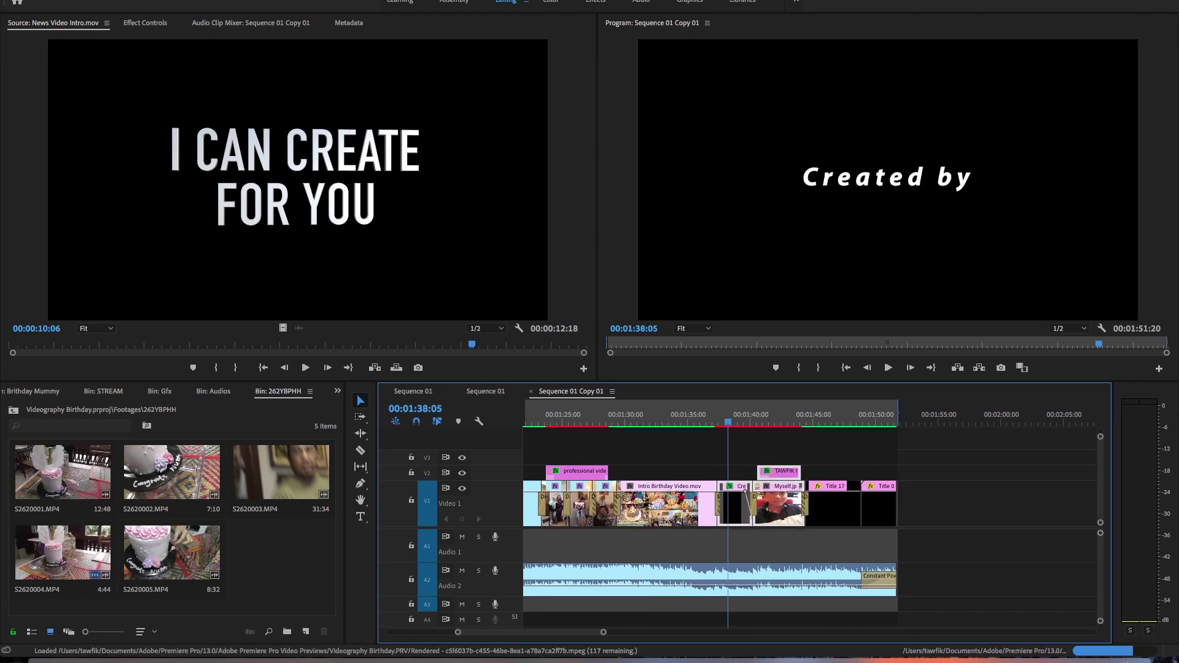
# Step: Close the Videography Birthday project and paste the copied "Created by" title and portrait clips into Sequence 01 at 00:06:39:22
pyautogui.click(102, 1)
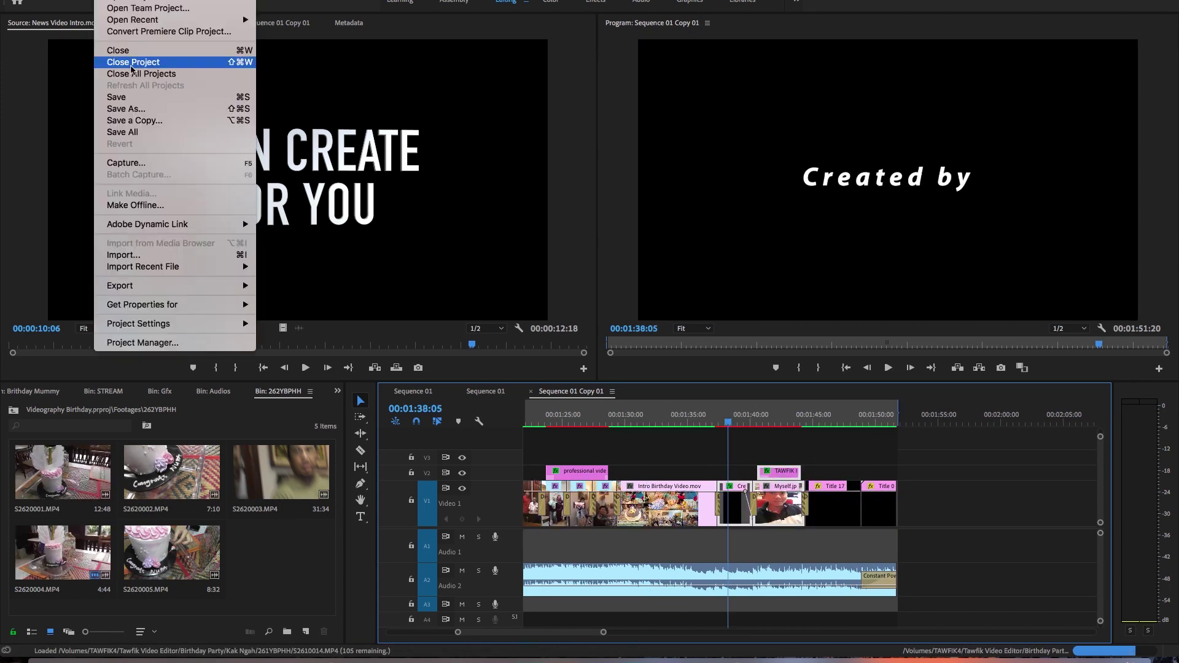
pyautogui.click(133, 60)
pyautogui.press('super+v')
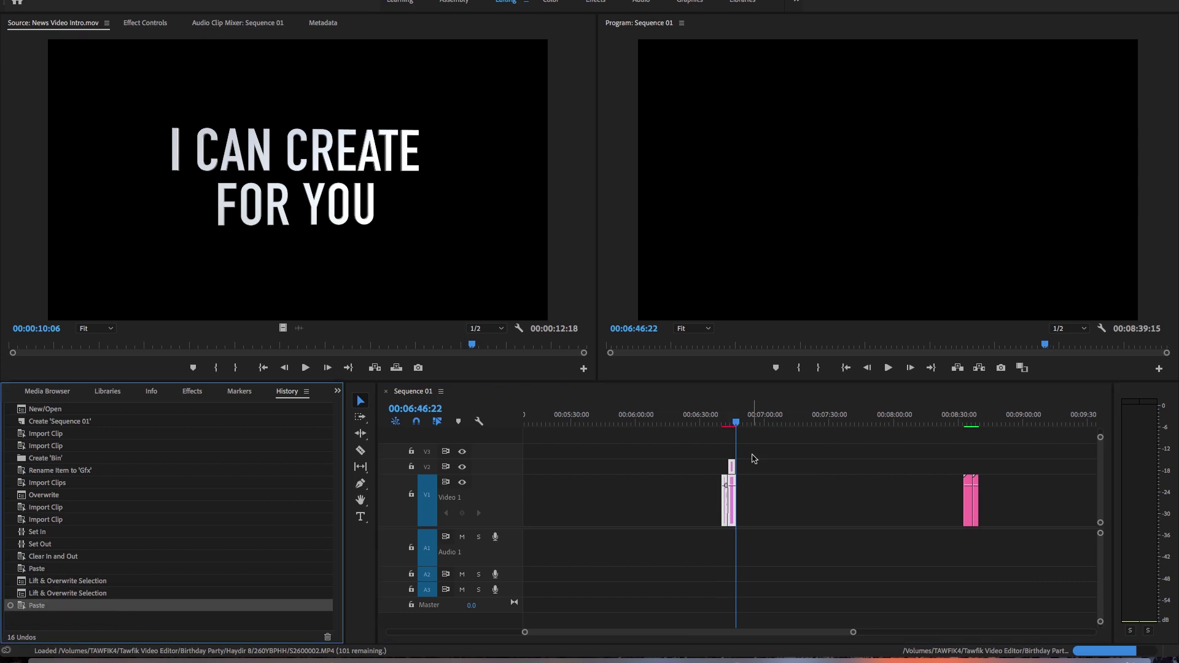
# Step: Ripple delete the gap between the portrait clip and the title clips on V1, and scrub through the joined closing section
pyautogui.press('=')
pyautogui.click(775, 505)
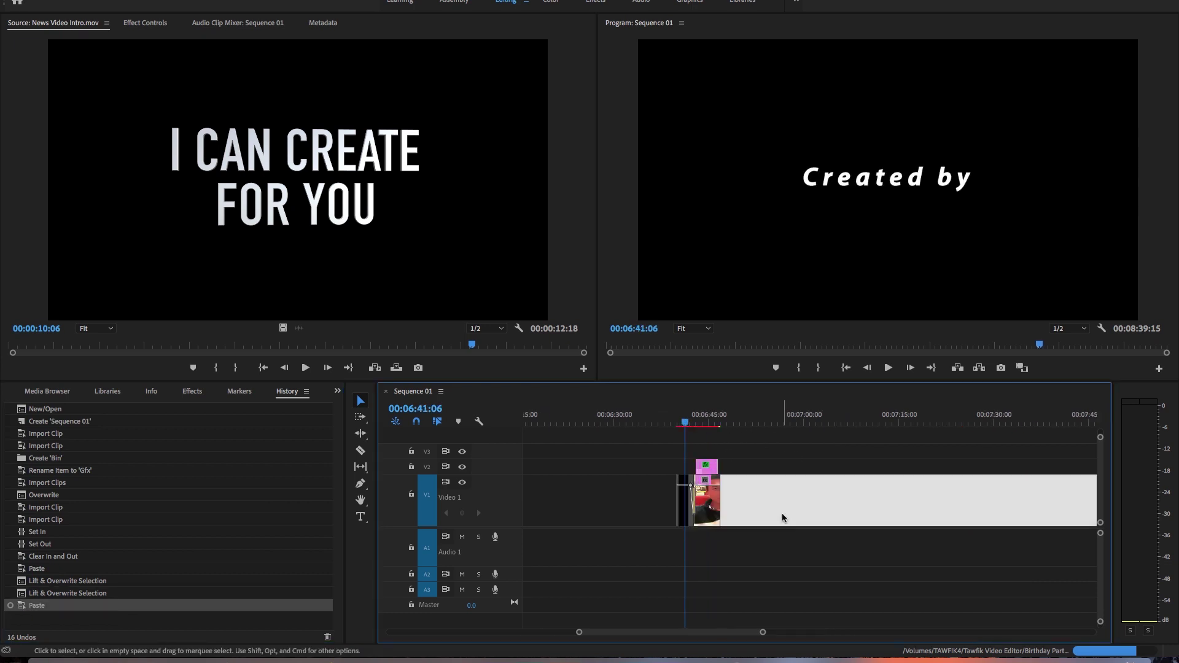
pyautogui.press('Delete')
pyautogui.moveTo(703, 423); pyautogui.dragTo(764, 422)
pyautogui.scroll(3, 707, 491)
pyautogui.scroll(-7, 707, 491)
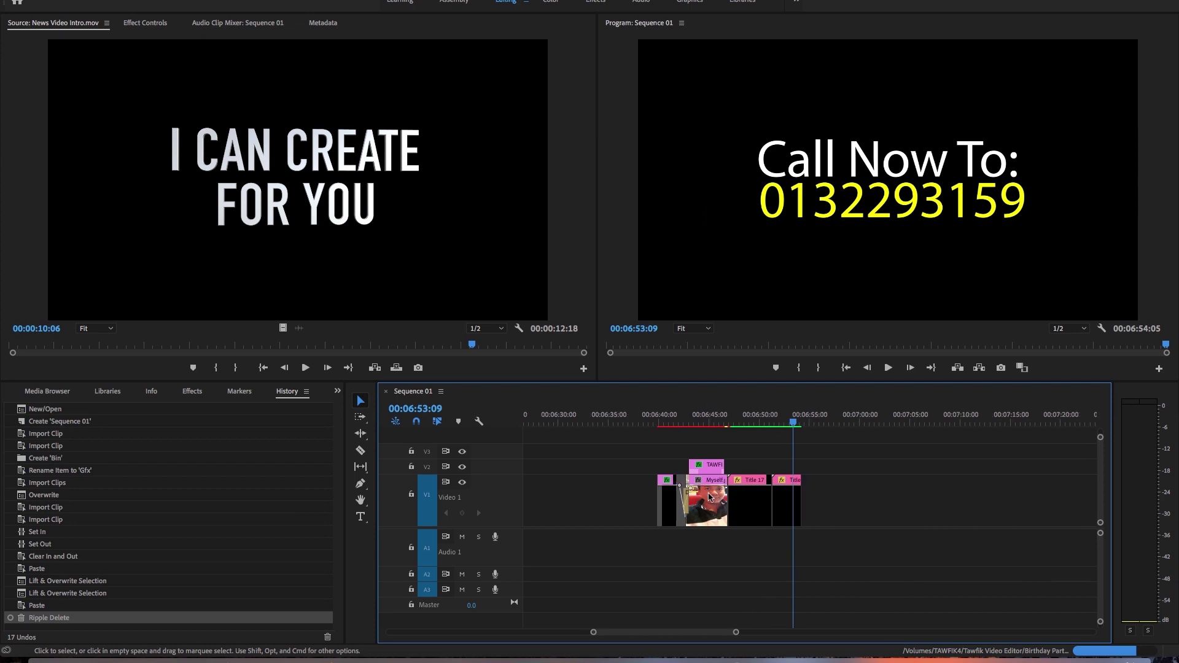
# Step: Move all the closing clips to about 00:07:50 and return the playhead to the intro's end at 00:00:14:02
pyautogui.moveTo(784, 462); pyautogui.dragTo(861, 510)
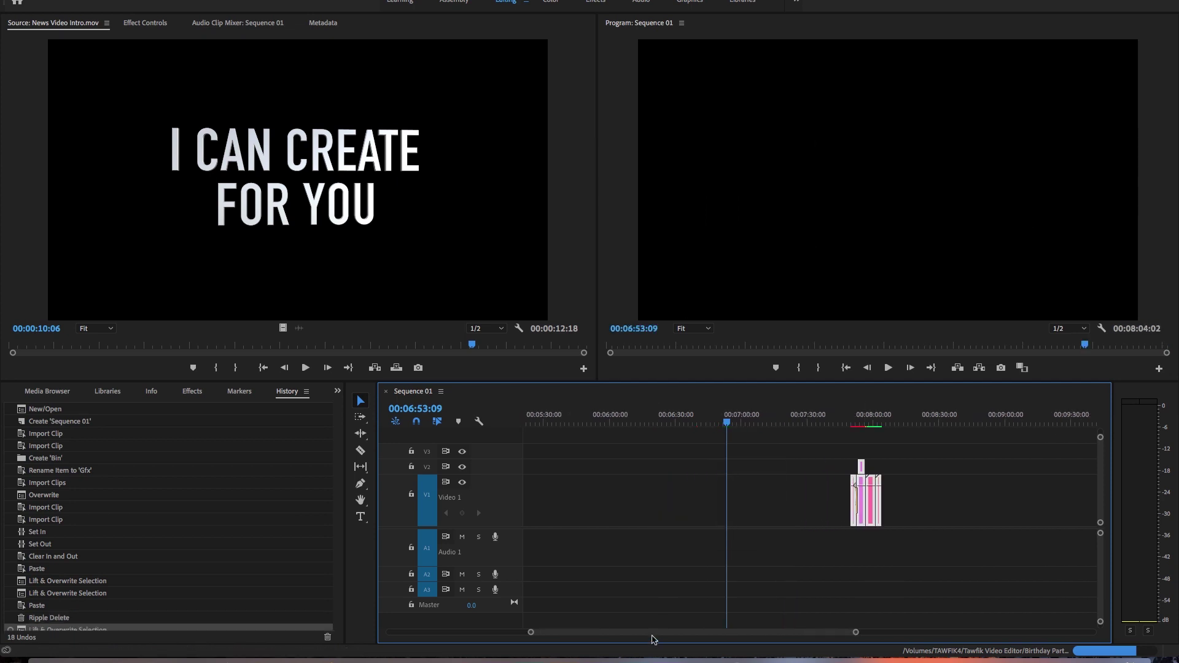
pyautogui.moveTo(651, 634); pyautogui.dragTo(476, 635)
pyautogui.moveTo(536, 422); pyautogui.dragTo(555, 424)
# Step: Open the Footages bin and load Showreel Offline1.mp4 in the source monitor, scrubbing through its opening
pyautogui.click(338, 391)
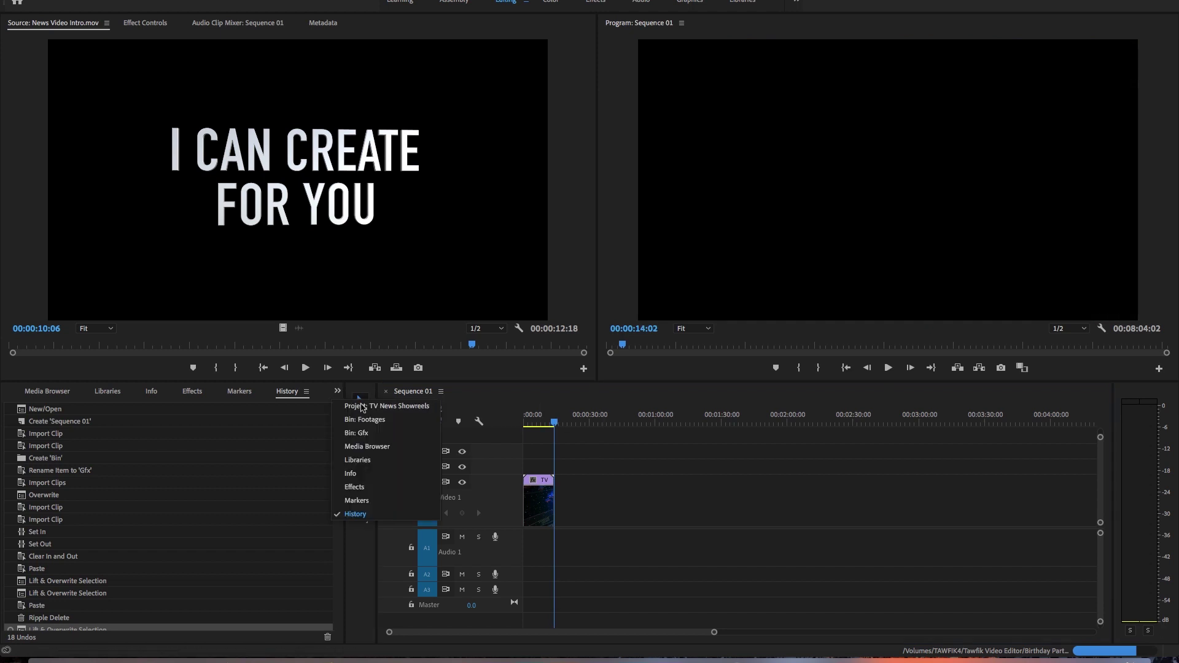
pyautogui.click(393, 405)
pyautogui.doubleClick(184, 452)
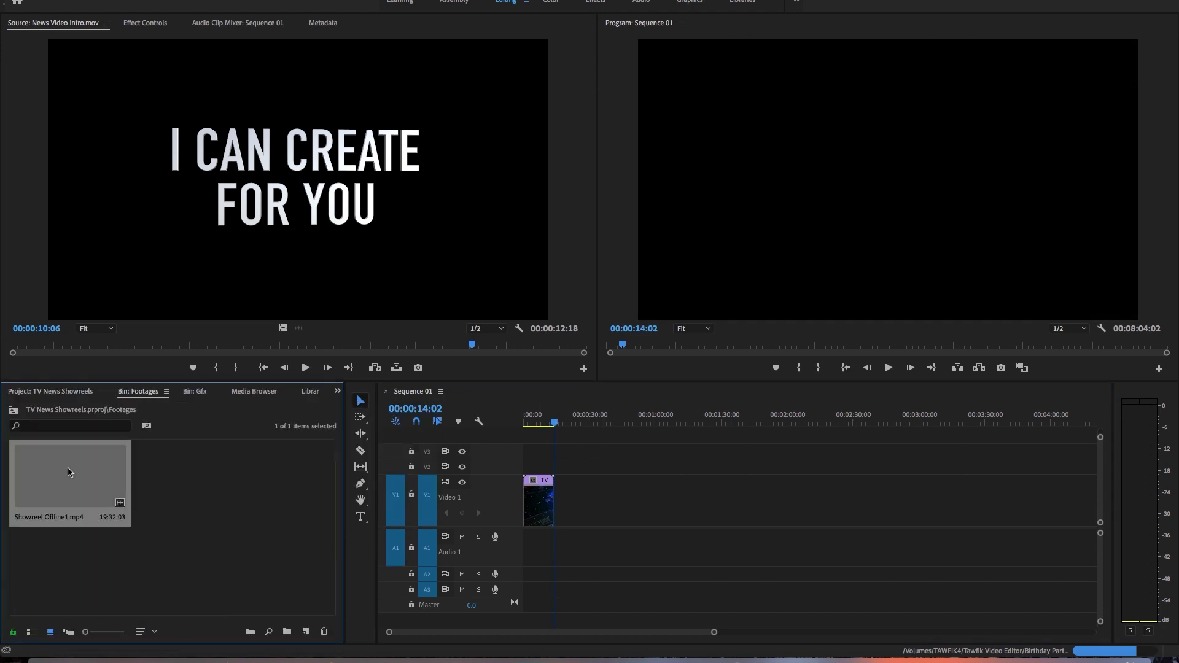
pyautogui.doubleClick(69, 479)
pyautogui.moveTo(26, 348); pyautogui.dragTo(3, 335)
pyautogui.scroll(10, 3, 334)
pyautogui.scroll(-20, 3, 335)
pyautogui.scroll(-15, 3, 334)
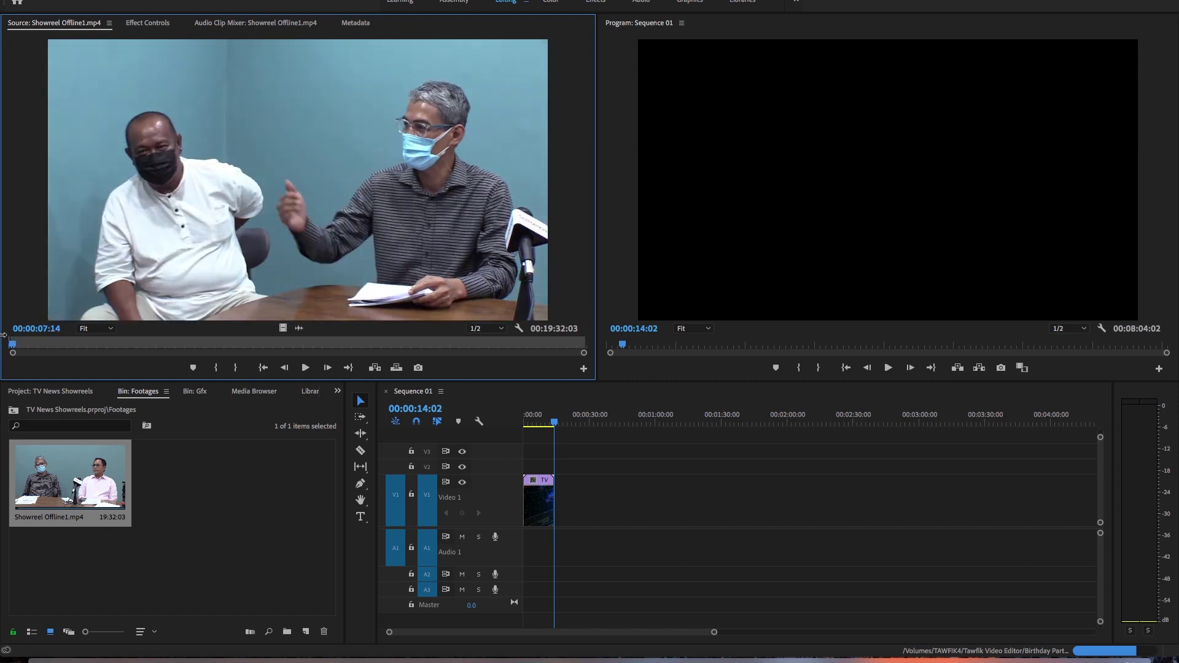
# Step: Mark an In point at about 00:00:03:00 in Showreel Offline1.mp4, on the wide shot of the four men at the table
pyautogui.moveTo(14, 345); pyautogui.dragTo(22, 346)
pyautogui.press('space')
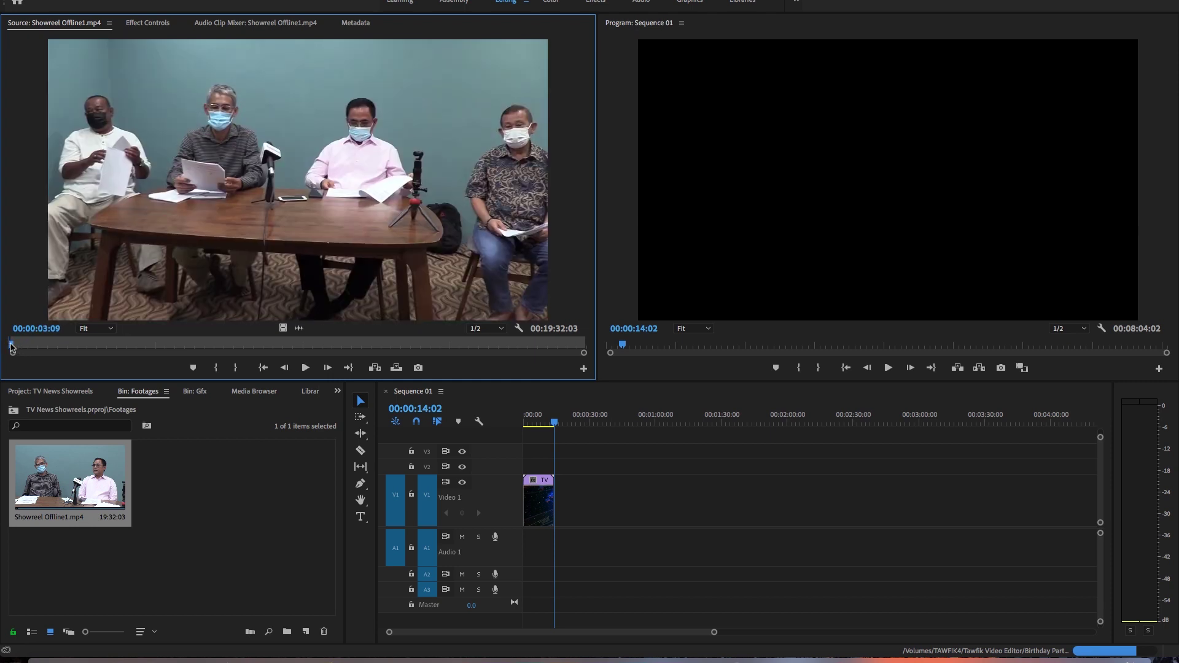
pyautogui.press('space')
pyautogui.press('space')
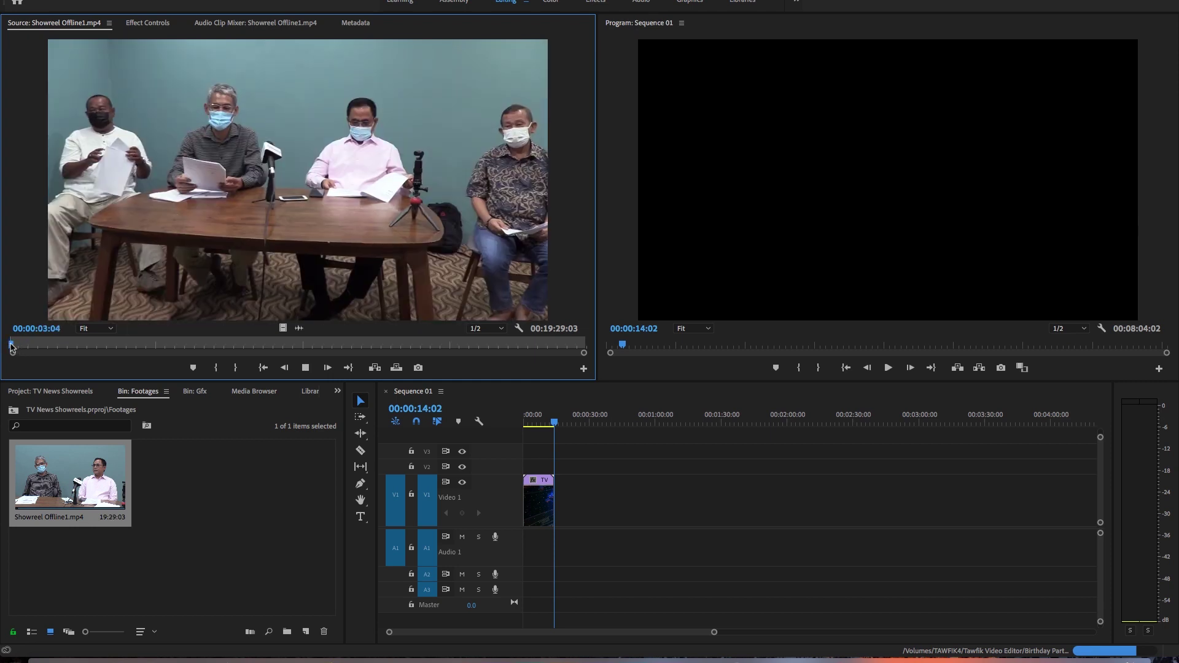
# Step: Mark an Out point for a 3:01 range of Showreel Offline1.mp4 and place its video only on V1 after the intro
pyautogui.press('space')
pyautogui.press('Left')
pyautogui.press('Left')
pyautogui.press('Left')
pyautogui.press('Left')
pyautogui.press('Left')
pyautogui.press('Left')
pyautogui.press('Left')
pyautogui.press('Left')
pyautogui.press('Left')
pyautogui.press('Left')
pyautogui.press('Left')
pyautogui.press('Left')
pyautogui.press('Left')
pyautogui.press('Left')
pyautogui.press('Left')
pyautogui.press('Left')
pyautogui.press('Right')
pyautogui.press('Left')
pyautogui.press('o')
pyautogui.moveTo(283, 329); pyautogui.dragTo(556, 500)
# Step: Mark an In point at about 00:00:14:11 in Showreel Offline1.mp4 and step through the shots around it
pyautogui.click(15, 344)
pyautogui.press('space')
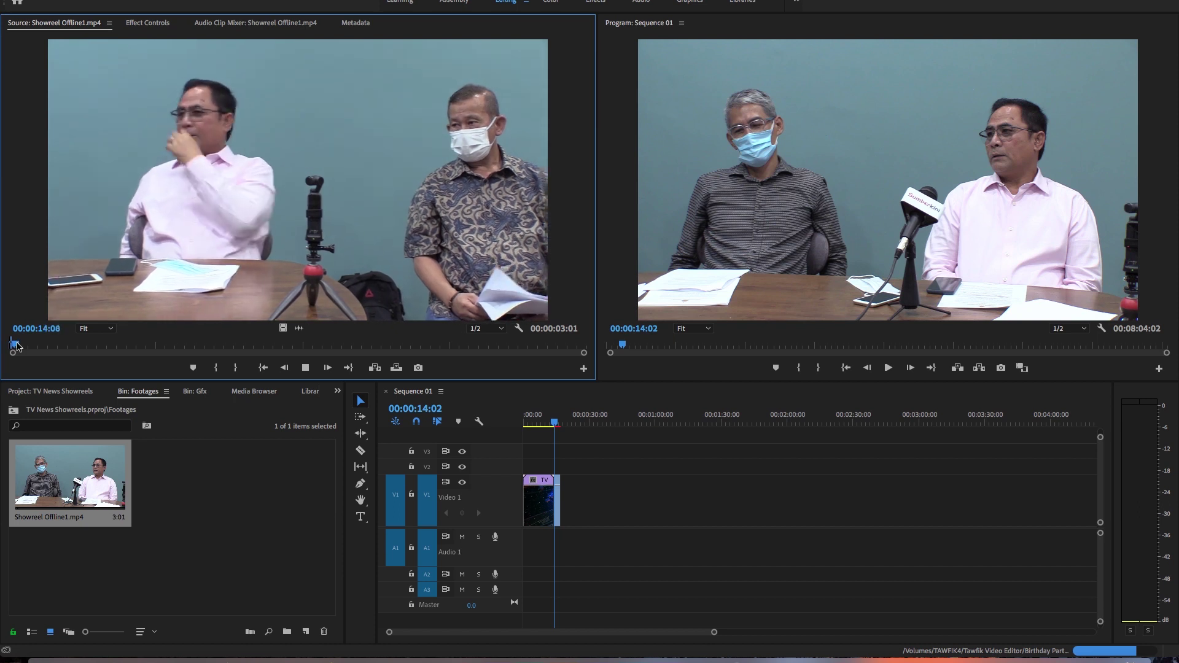
pyautogui.press('i')
pyautogui.press('space')
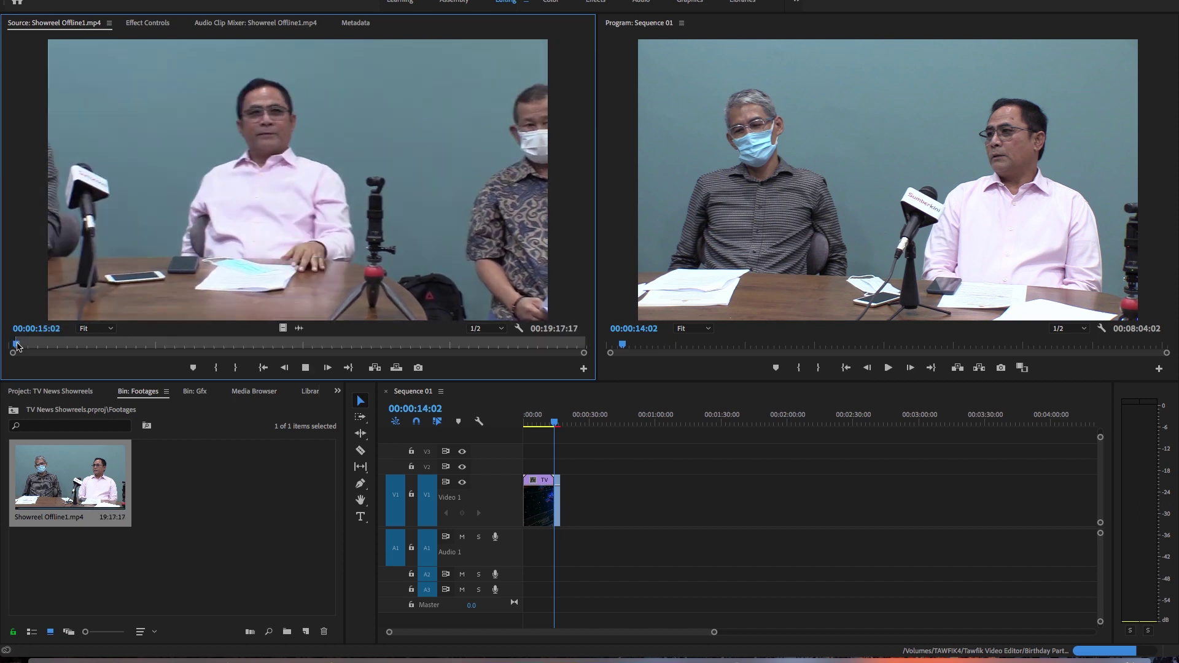
pyautogui.press('Left')
pyautogui.press('Left')
pyautogui.press('Left')
pyautogui.press('Left')
pyautogui.press('Left')
pyautogui.press('Right')
pyautogui.press('Right')
pyautogui.press('Right')
pyautogui.press('Right')
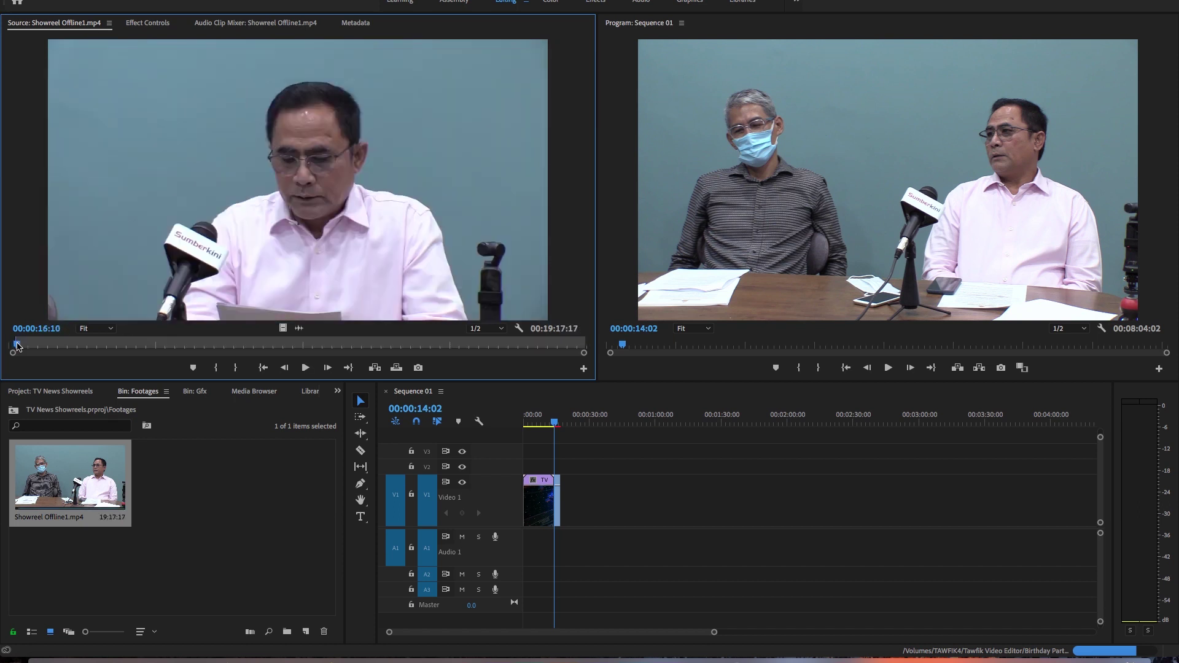
pyautogui.press('Left')
pyautogui.press('Left')
pyautogui.press('Left')
pyautogui.press('Left')
pyautogui.press('Left')
pyautogui.press('Left')
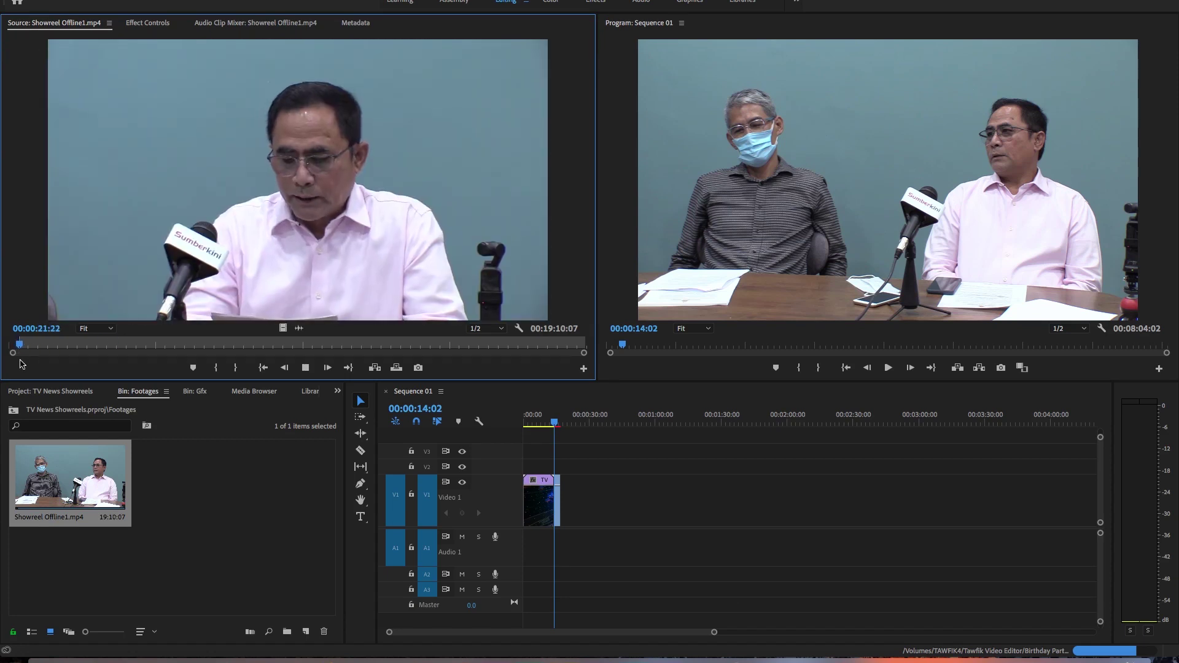
# Step: Mark the pink-shirt speaker's close-up from 00:00:21:16 to 00:00:23:16 and place its video on V1 after the first footage clip
pyautogui.press('o')
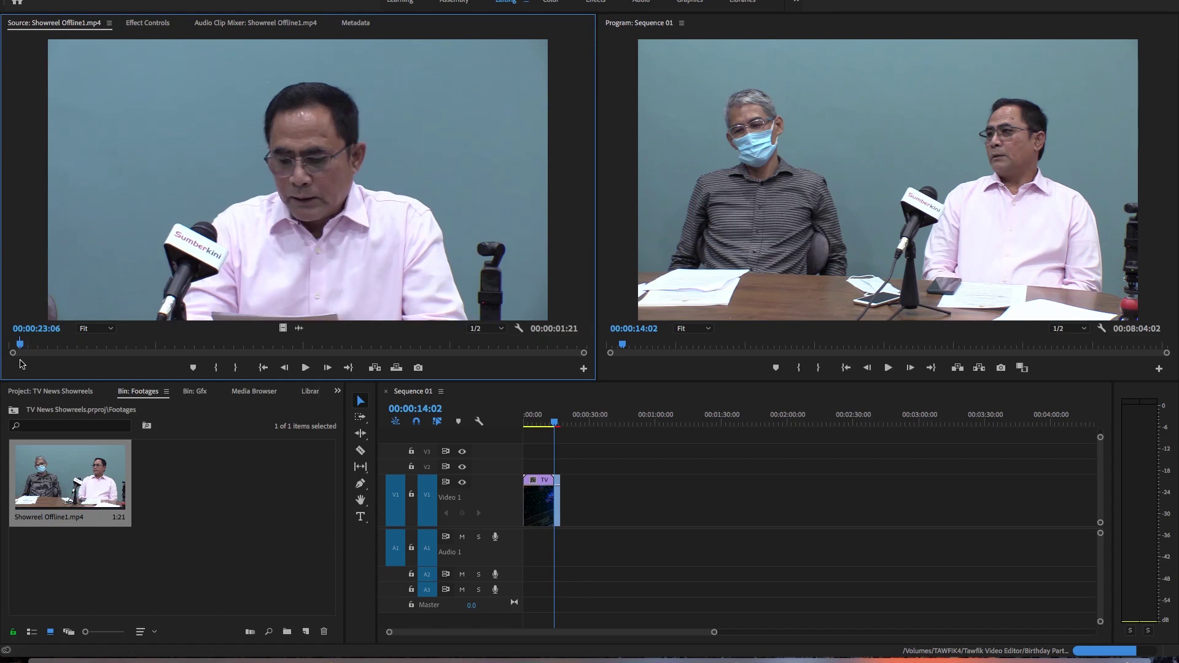
pyautogui.press('j')
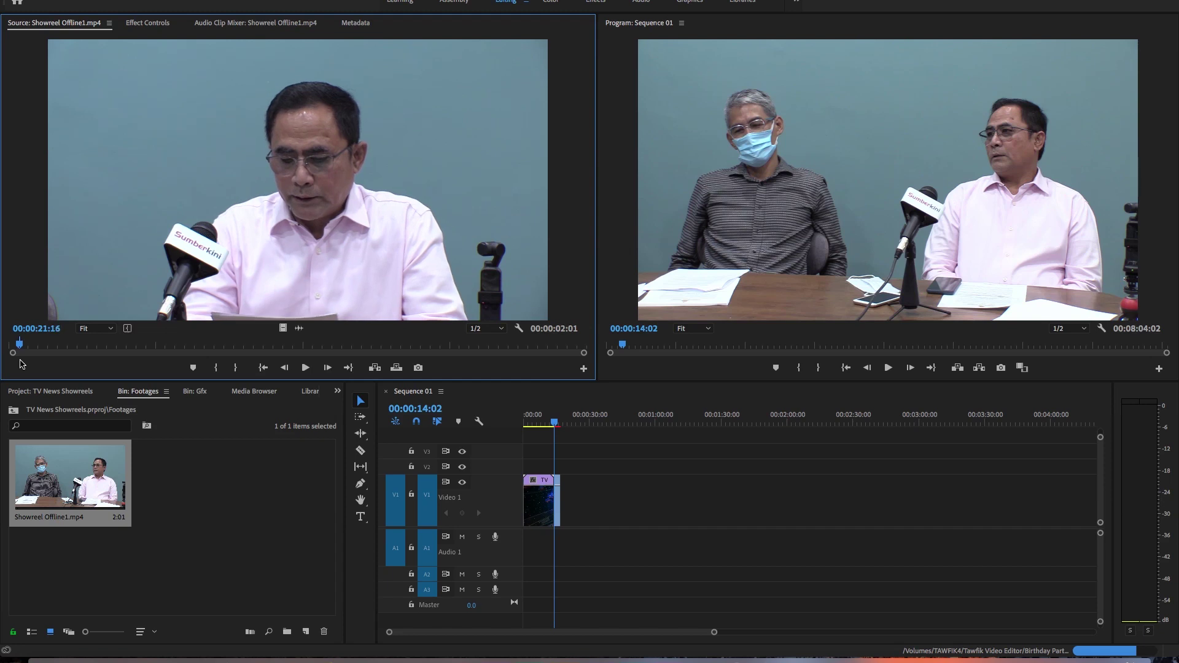
pyautogui.hotkey('shift', 'o')
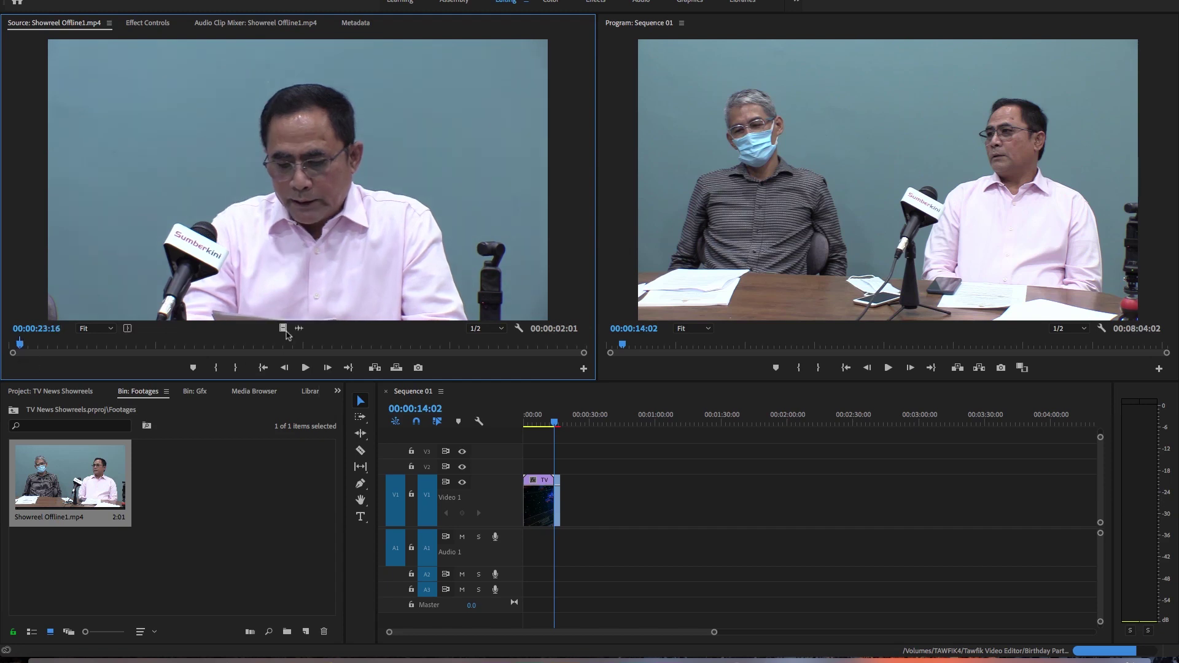
pyautogui.moveTo(285, 332); pyautogui.dragTo(564, 515)
# Step: Trim the start of the first footage clip to about 00:00:14:11 and shift both footage clips back against the intro
pyautogui.press('=')
pyautogui.press('=')
pyautogui.press('=')
pyautogui.moveTo(587, 423); pyautogui.dragTo(565, 425)
pyautogui.press('space')
pyautogui.click(564, 423)
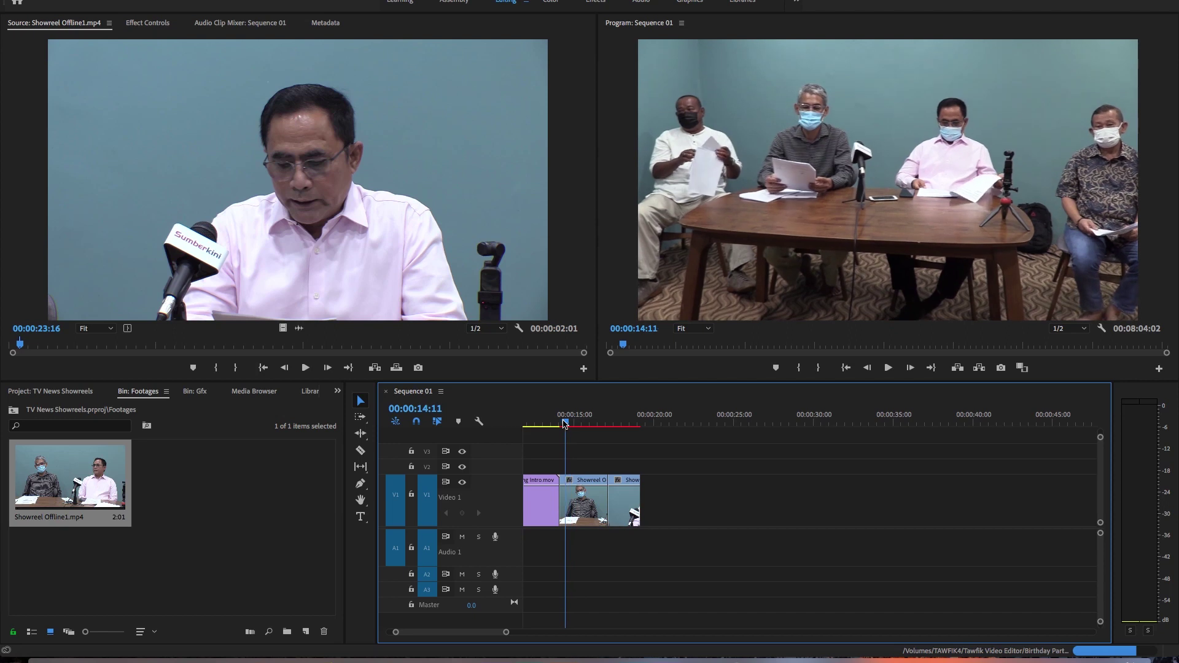
pyautogui.moveTo(561, 507); pyautogui.dragTo(566, 508)
pyautogui.moveTo(621, 546); pyautogui.dragTo(590, 509)
# Step: Review the trimmed first footage clip in the sequence and move the playhead to the last footage clip's end at 00:00:18:19
pyautogui.moveTo(566, 423); pyautogui.dragTo(603, 424)
pyautogui.hotkey('shift', 'Left')
pyautogui.hotkey('shift', 'Left')
pyautogui.hotkey('shift', 'Left')
pyautogui.hotkey('shift', 'Left')
pyautogui.hotkey('shift', 'Left')
pyautogui.hotkey('shift', 'Left')
pyautogui.hotkey('shift', 'Left')
pyautogui.hotkey('shift', 'Left')
pyautogui.hotkey('shift', 'Left')
pyautogui.hotkey('shift', 'Left')
pyautogui.hotkey('shift', 'Left')
pyautogui.hotkey('shift', 'Left')
pyautogui.hotkey('shift', 'Left')
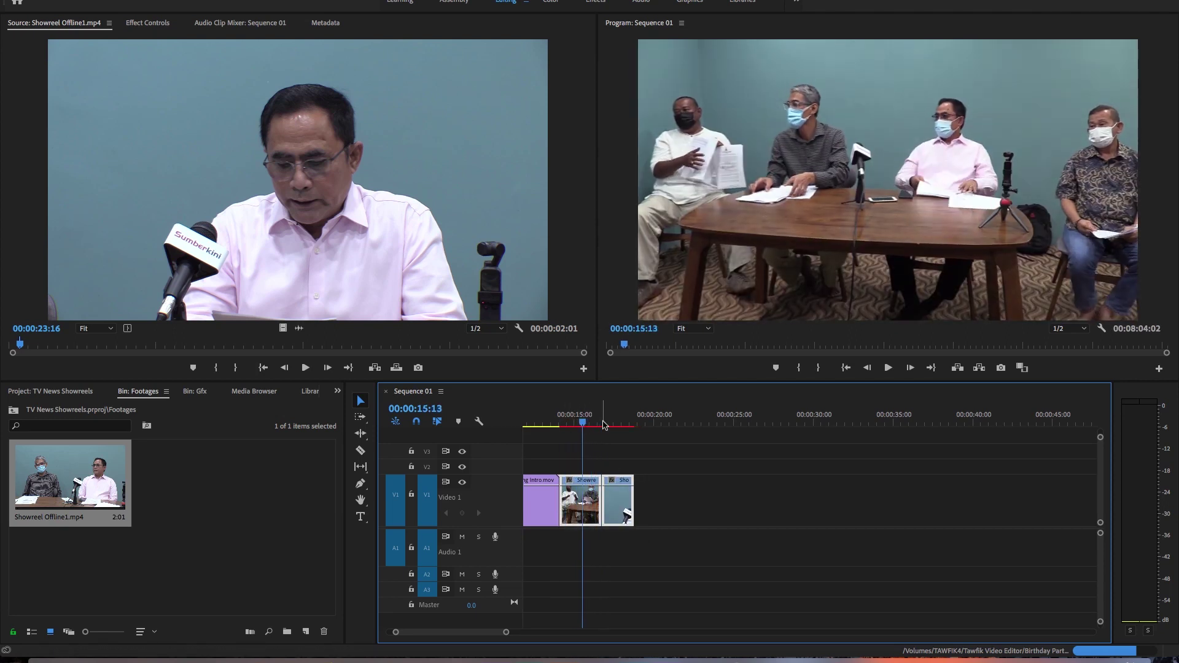
pyautogui.press('Down')
pyautogui.press('Down')
# Step: Mark an In point at 00:00:23:23 in Showreel Offline1.mp4, on the close-up of the masked man in the striped shirt
pyautogui.moveTo(31, 344)
pyautogui.mouseDown()
pyautogui.moveTo(55, 345)
pyautogui.moveTo(24, 345)
pyautogui.mouseUp()
pyautogui.hotkey('shift', 'Left')
pyautogui.hotkey('shift', 'Left')
pyautogui.hotkey('shift', 'Left')
pyautogui.hotkey('shift', 'Left')
pyautogui.hotkey('shift', 'Left')
pyautogui.hotkey('shift', 'Left')
pyautogui.hotkey('shift', 'Left')
pyautogui.hotkey('shift', 'Left')
pyautogui.hotkey('shift', 'Right')
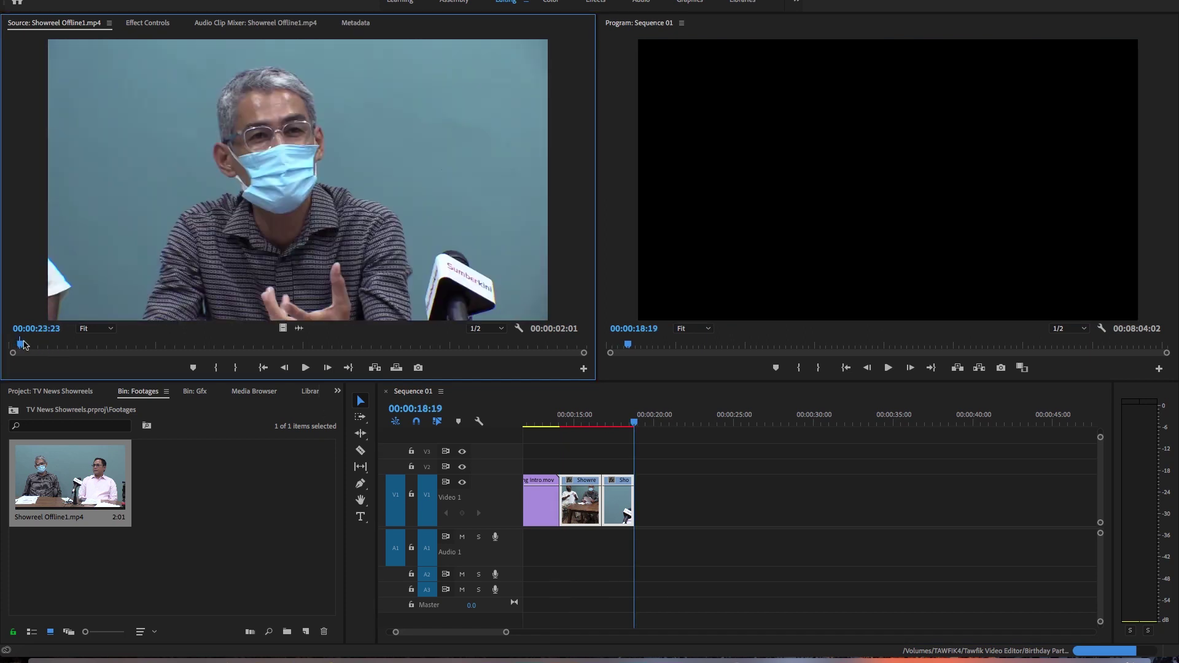
pyautogui.press('i')
# Step: Mark an Out point at 00:00:25:23 in the source and place the shot's video on V1 at 00:00:18:19
pyautogui.hotkey('shift', 'Right')
pyautogui.hotkey('shift', 'Right')
pyautogui.hotkey('shift', 'Right')
pyautogui.hotkey('shift', 'Right')
pyautogui.hotkey('shift', 'Right')
pyautogui.press('Right')
pyautogui.press('Right')
pyautogui.press('o')
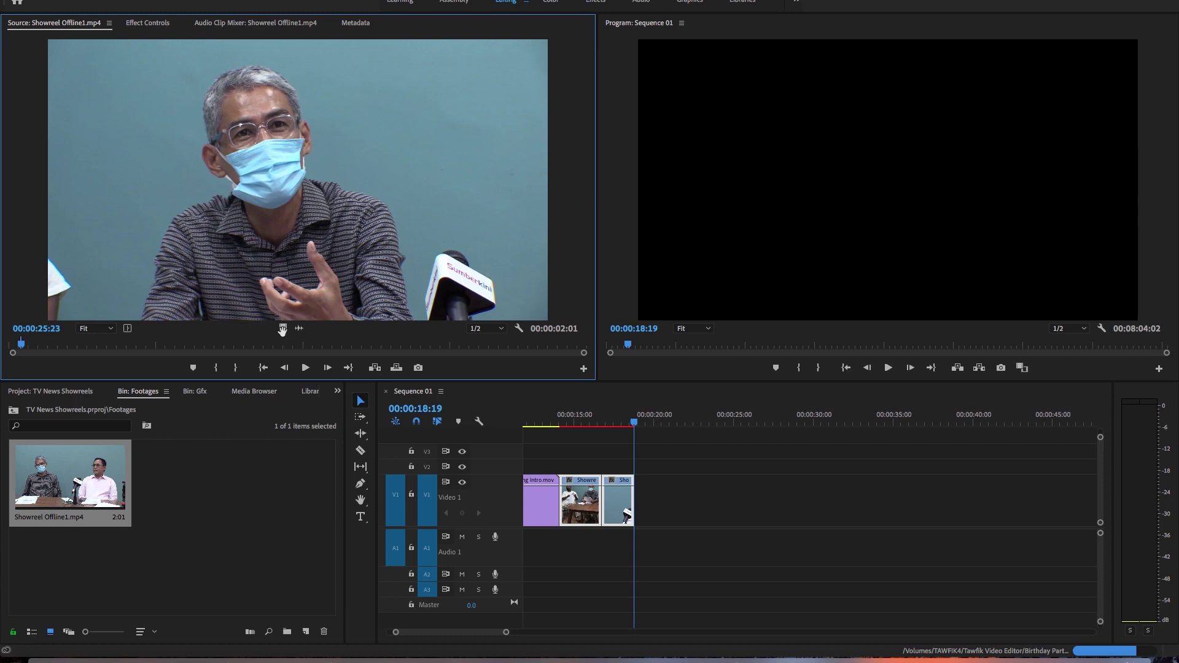
pyautogui.moveTo(283, 330); pyautogui.dragTo(651, 501)
# Step: Move the playhead to the end of the third footage clip at 00:00:20:20 and save the project
pyautogui.moveTo(634, 424); pyautogui.dragTo(663, 432)
pyautogui.press('=')
pyautogui.press('-')
pyautogui.press('-')
pyautogui.press('super+s')
pyautogui.click(709, 496)
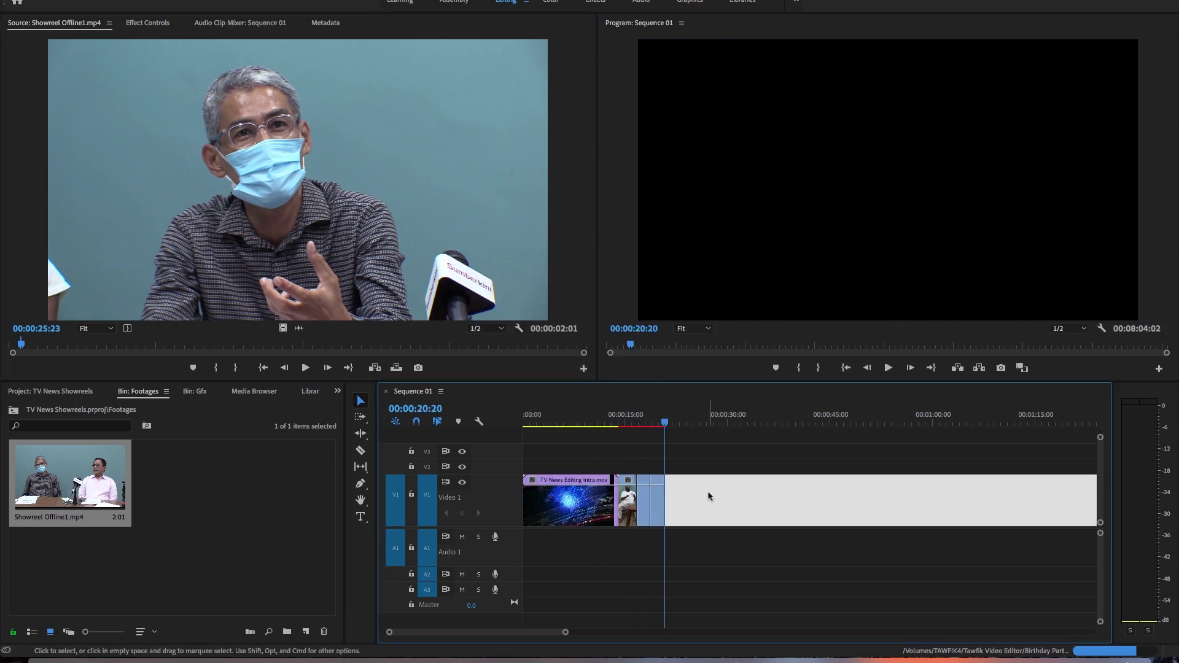
pyautogui.click(668, 424)
# Step: Mark a two-second shot of the four masked men holding papers, around 00:00:38:19 in the source, and place its video on V1 at 00:00:20:20
pyautogui.moveTo(21, 345); pyautogui.dragTo(30, 350)
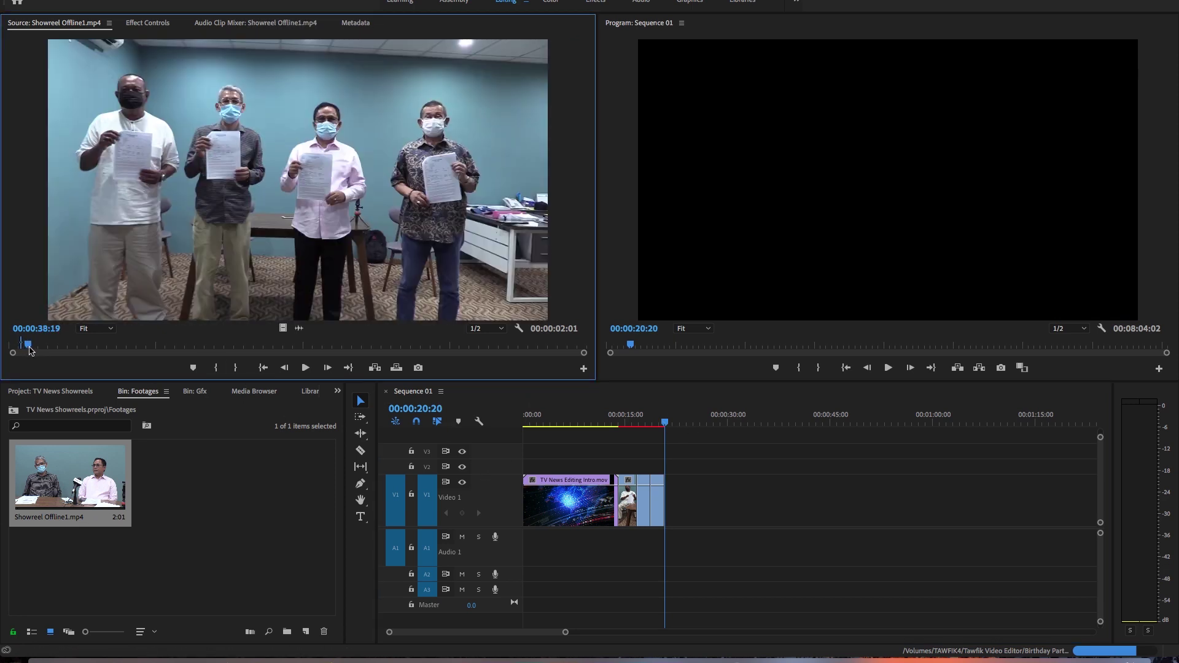
pyautogui.press('space')
pyautogui.press('space')
pyautogui.press('o')
pyautogui.hotkey('shift', 'i')
pyautogui.moveTo(283, 328); pyautogui.dragTo(679, 508)
# Step: Add the two-second street shot of the woman in the green mask, around 00:01:40, and a market crowd shot of about four seconds to V1's end
pyautogui.moveTo(49, 348); pyautogui.dragTo(60, 353)
pyautogui.press('space')
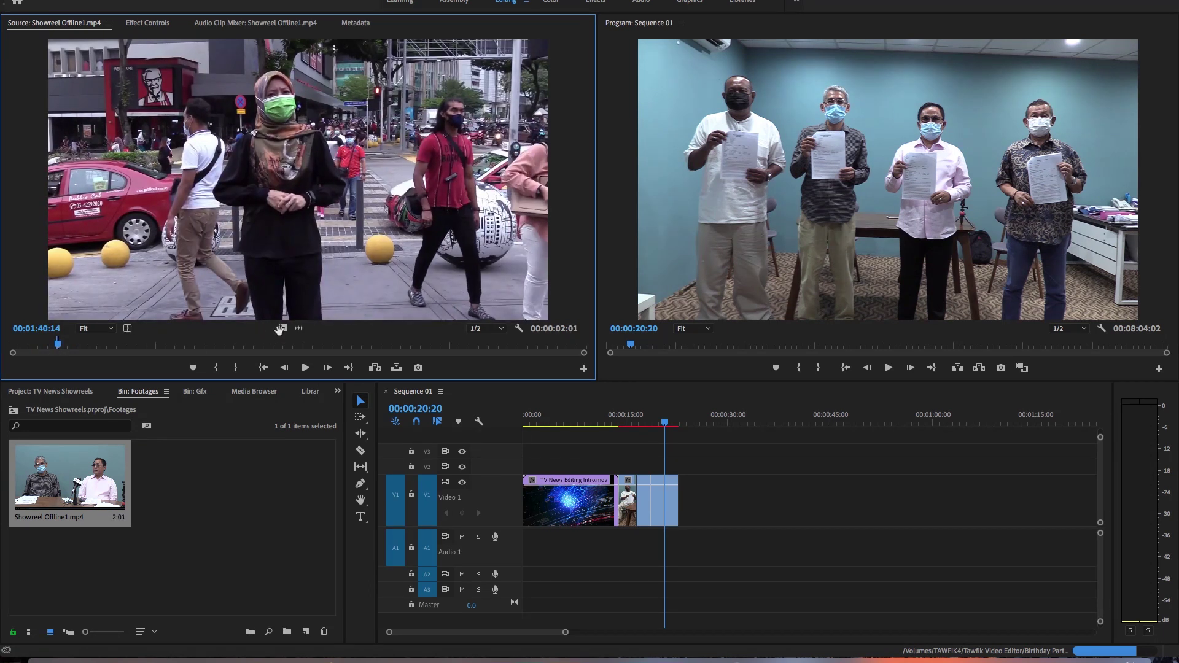
pyautogui.moveTo(282, 329); pyautogui.dragTo(680, 506)
pyautogui.click(75, 348)
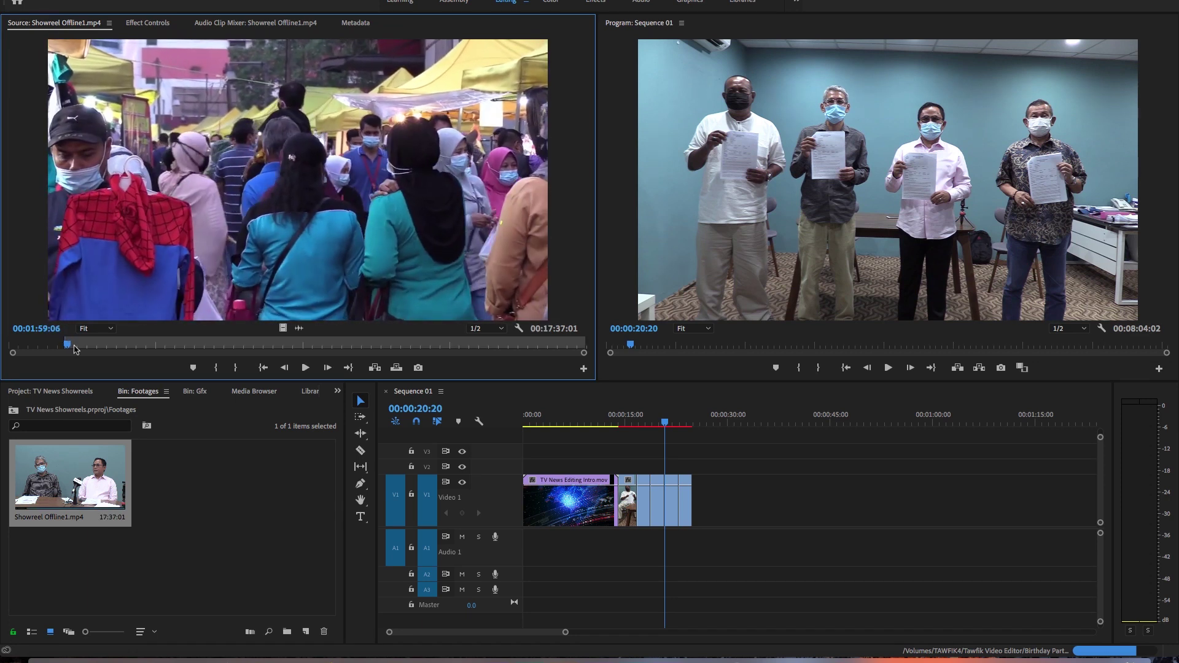
pyautogui.moveTo(283, 328); pyautogui.dragTo(695, 515)
# Step: Mark a two-second shot of the interviewed man in the blue shirt, around 00:02:46, place its video at V1's end and save the project
pyautogui.moveTo(106, 345)
pyautogui.mouseDown()
pyautogui.moveTo(121, 346)
pyautogui.moveTo(99, 346)
pyautogui.mouseUp()
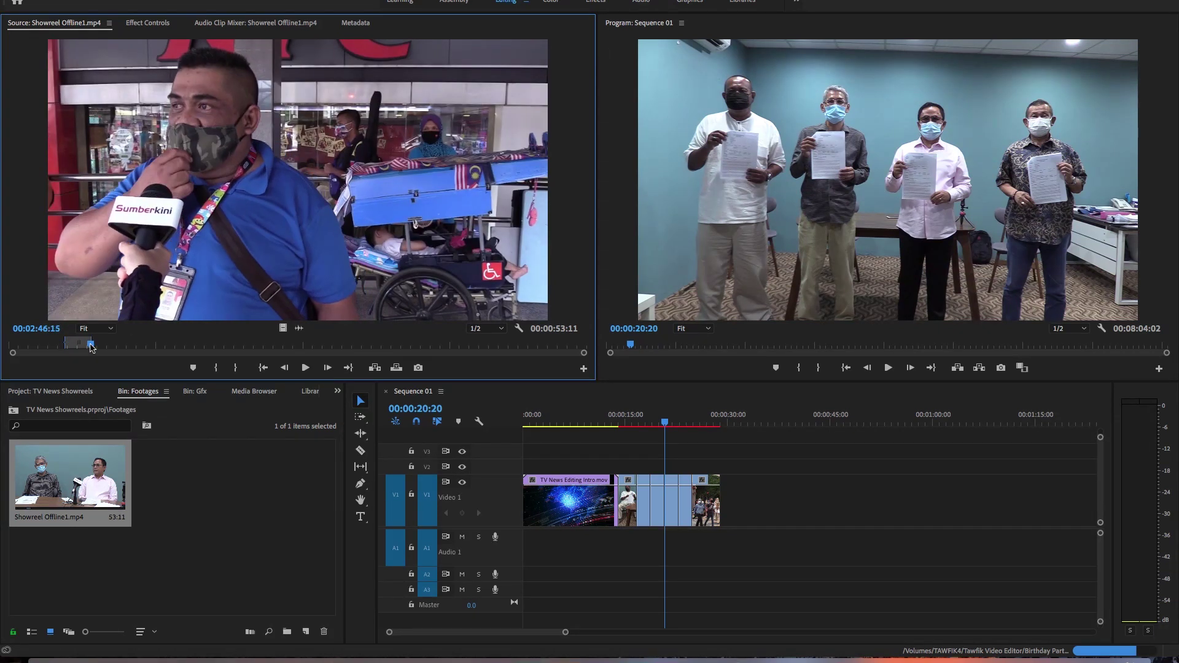
pyautogui.press('space')
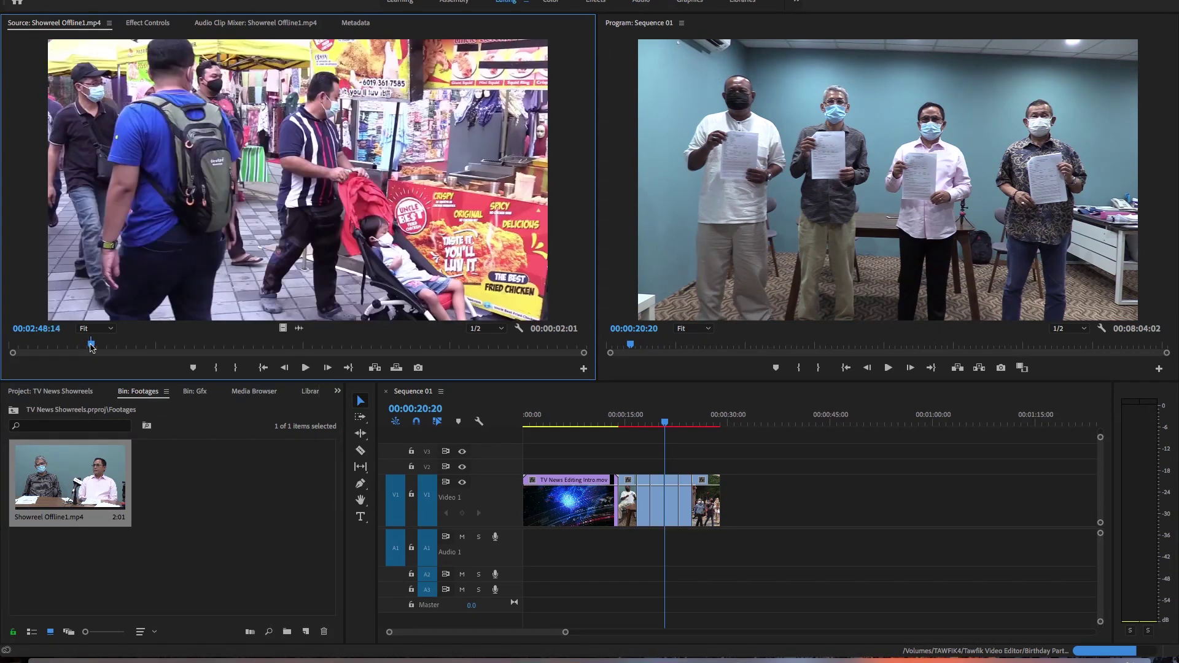
pyautogui.moveTo(284, 329); pyautogui.dragTo(726, 507)
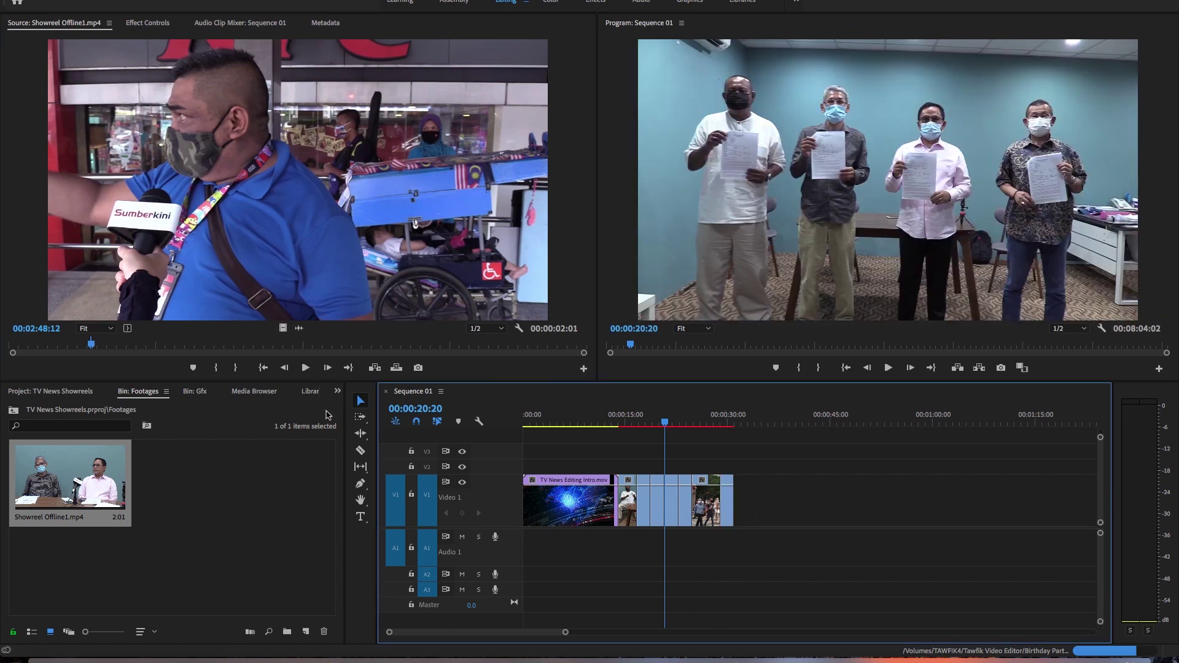
pyautogui.press('super+s')
# Step: Mark a two-second interview shot of the man in the teal shirt, around 00:03:02 in the source, and place its video at V1's end
pyautogui.moveTo(92, 344); pyautogui.dragTo(99, 345)
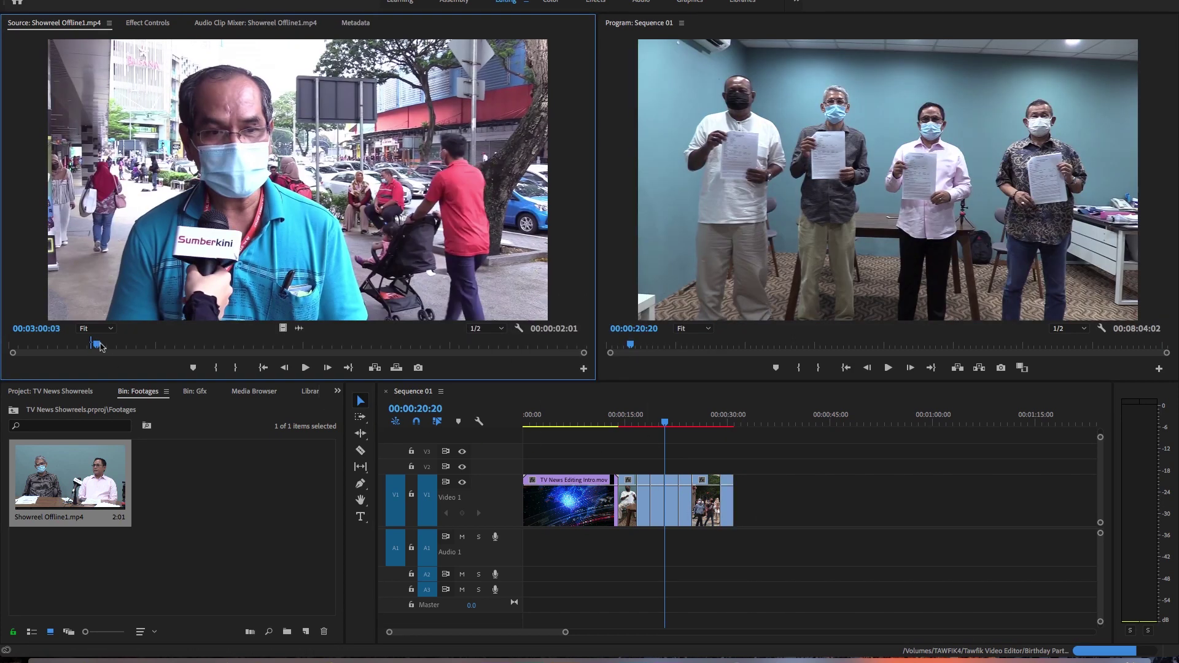
pyautogui.press('i')
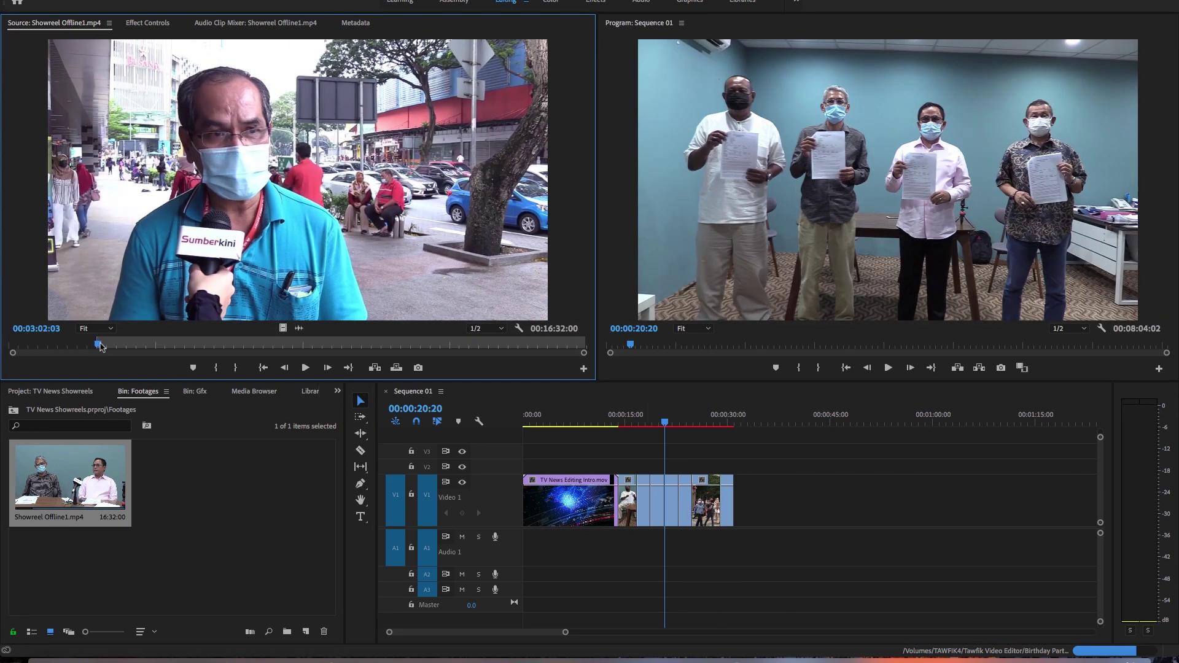
pyautogui.press('o')
pyautogui.moveTo(283, 329); pyautogui.dragTo(736, 507)
pyautogui.click(129, 345)
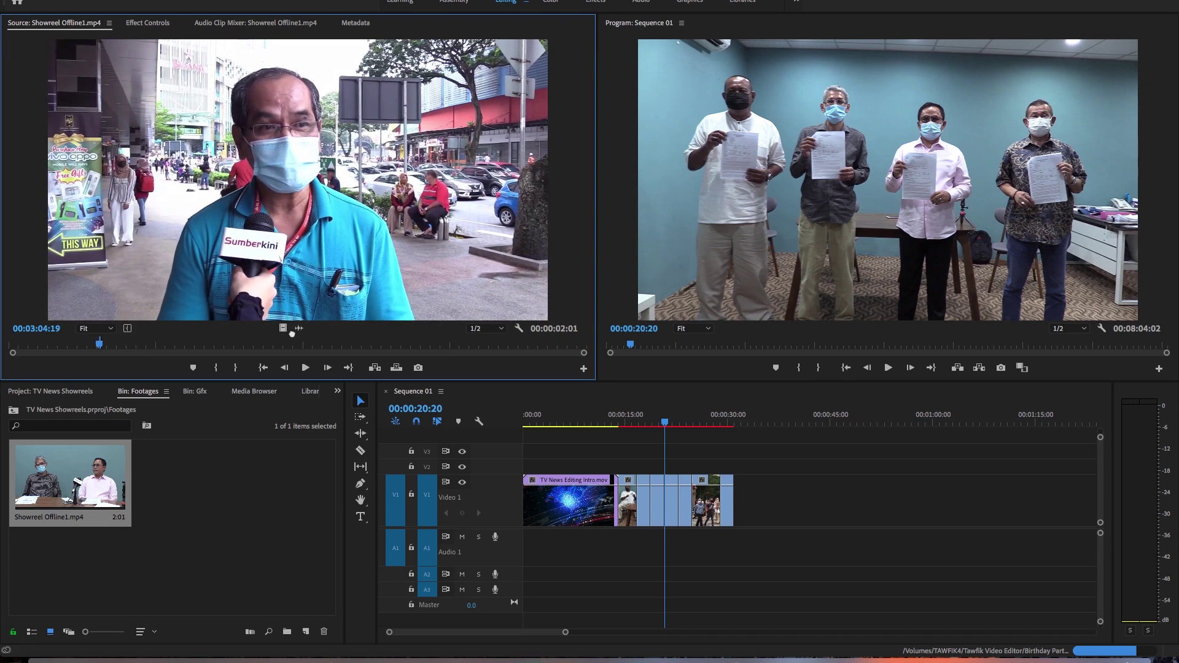
pyautogui.moveTo(292, 333); pyautogui.dragTo(739, 502)
# Step: Add the four-second protest march shot from around 00:05:22 and the megaphone-and-banner shot from about 00:05:25 to the end of V1
pyautogui.moveTo(102, 344); pyautogui.dragTo(194, 353)
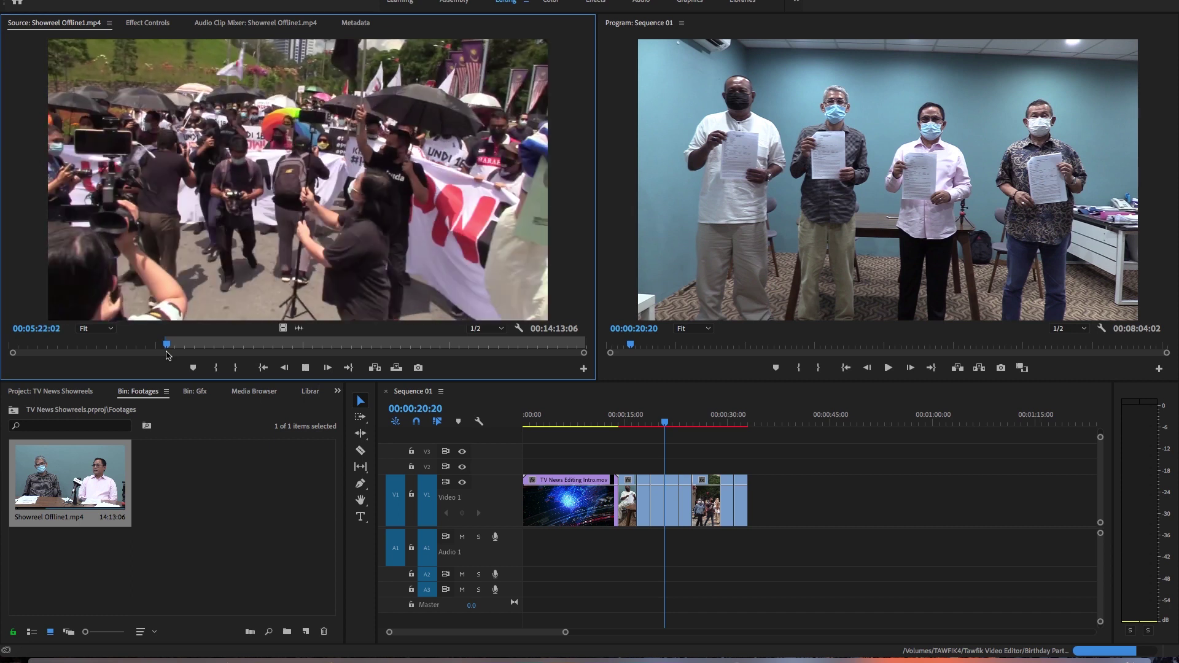
pyautogui.moveTo(283, 328); pyautogui.dragTo(751, 500)
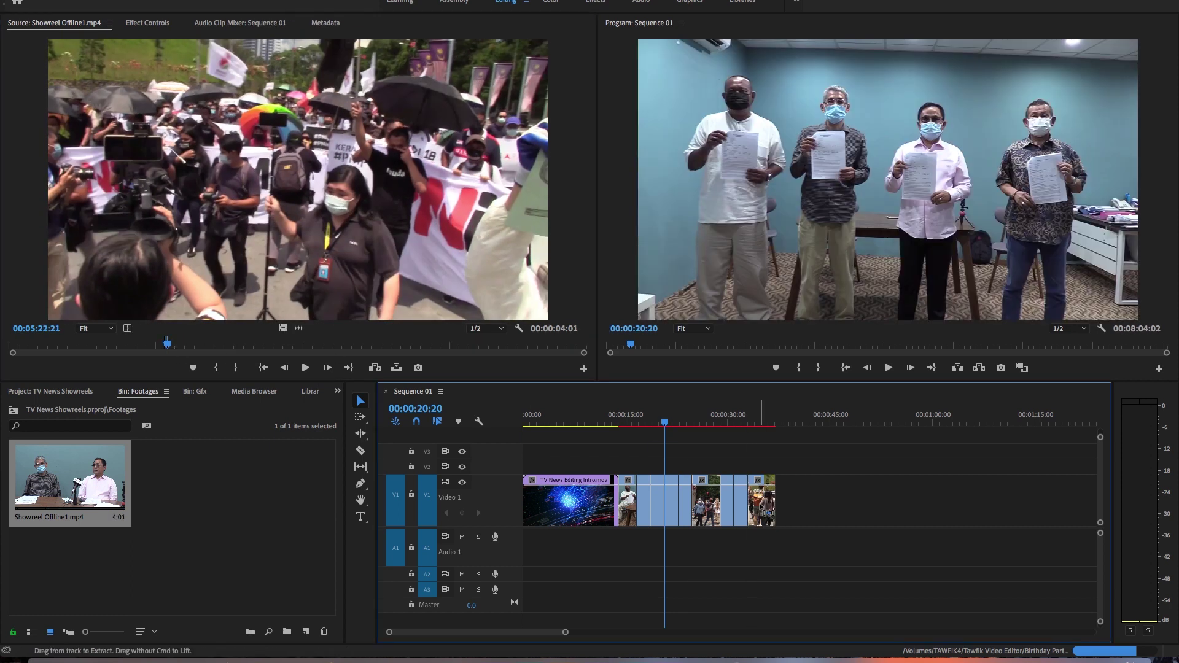
pyautogui.moveTo(170, 344); pyautogui.dragTo(170, 344)
pyautogui.moveTo(765, 419); pyautogui.dragTo(786, 420)
pyautogui.press('Up')
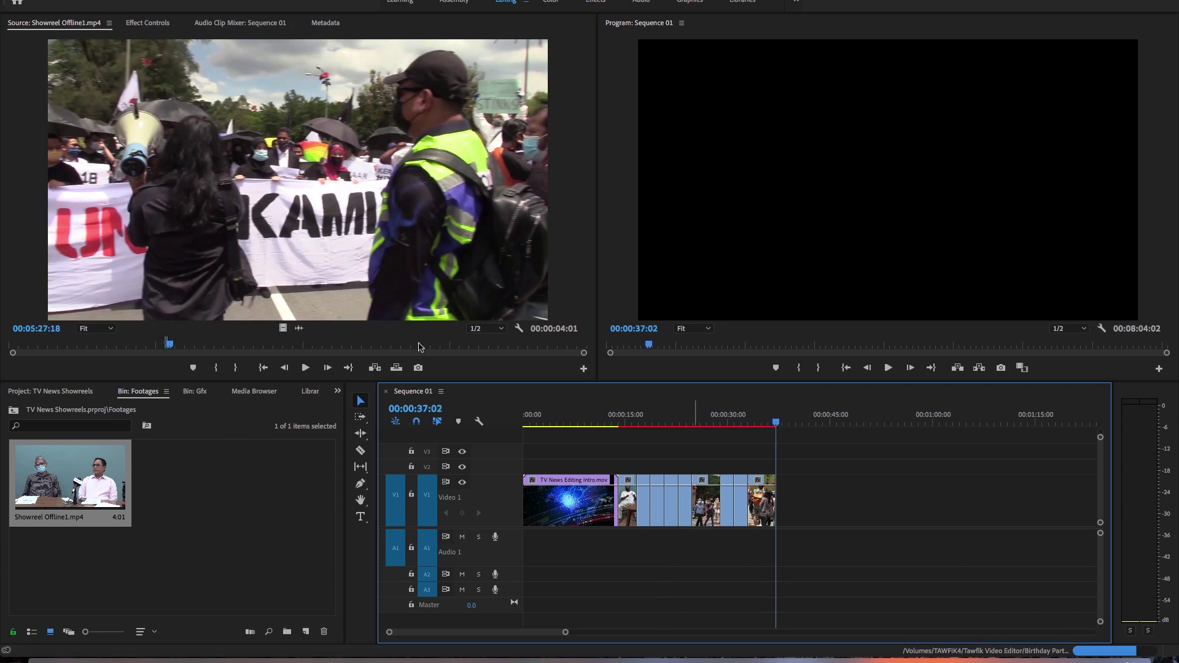
pyautogui.click(171, 345)
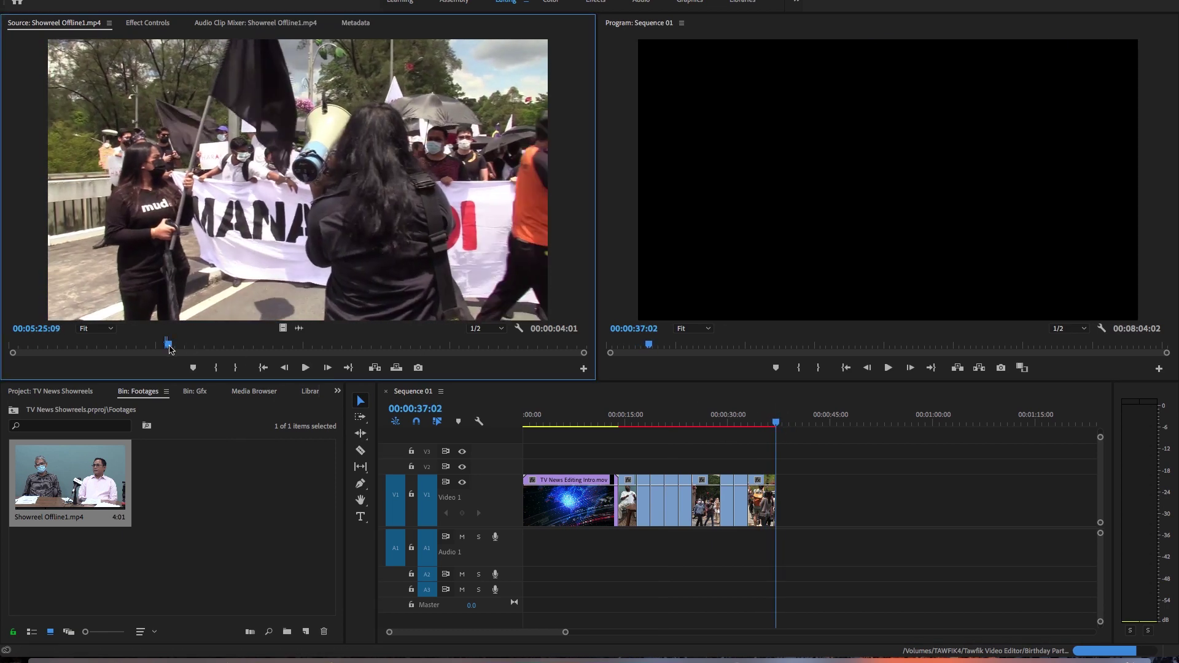
pyautogui.press('.')
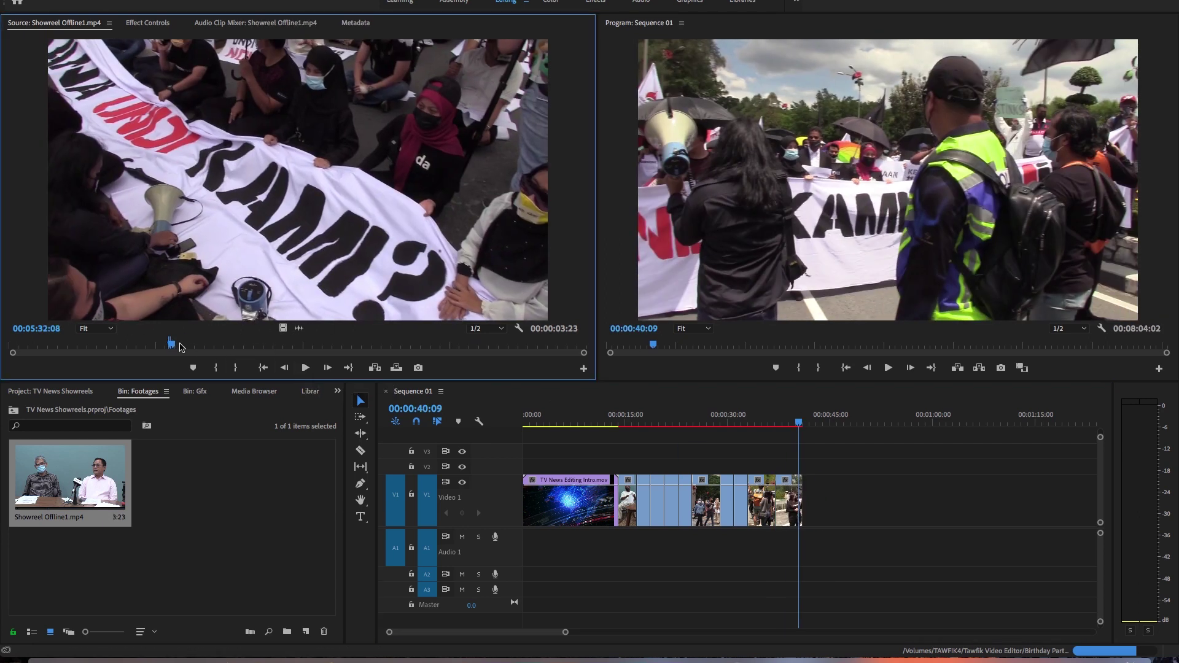
# Step: Mark a two-second shot of the UNDI18 placard holder around 00:05:44, place it at V1's end and move the sequence playhead to 00:00:43:01
pyautogui.moveTo(172, 352)
pyautogui.mouseDown()
pyautogui.moveTo(270, 351)
pyautogui.moveTo(177, 357)
pyautogui.mouseUp()
pyautogui.press('space')
pyautogui.press('i')
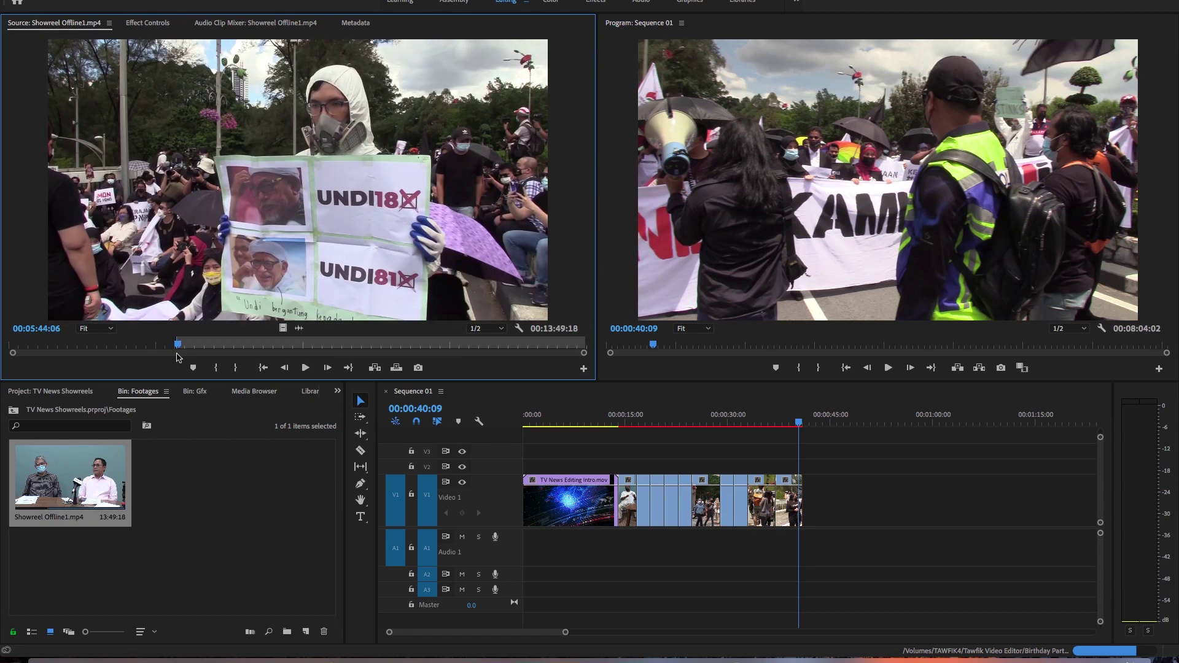
pyautogui.press('space')
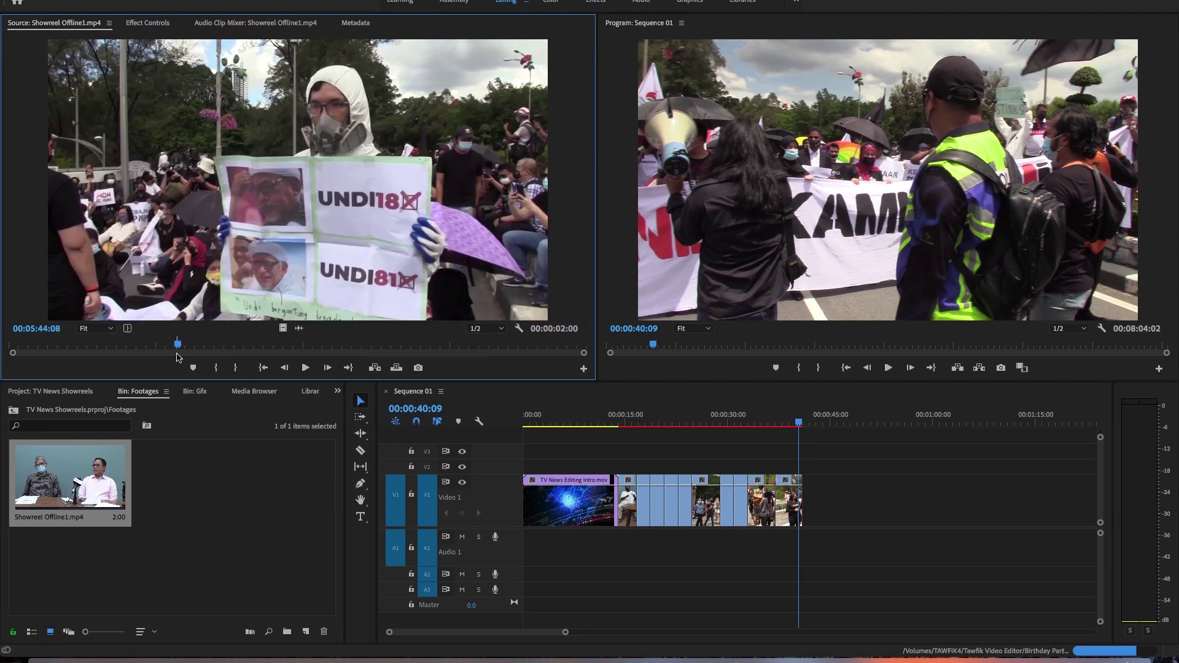
pyautogui.moveTo(282, 329); pyautogui.dragTo(806, 498)
pyautogui.press('space')
pyautogui.moveTo(711, 423); pyautogui.dragTo(817, 427)
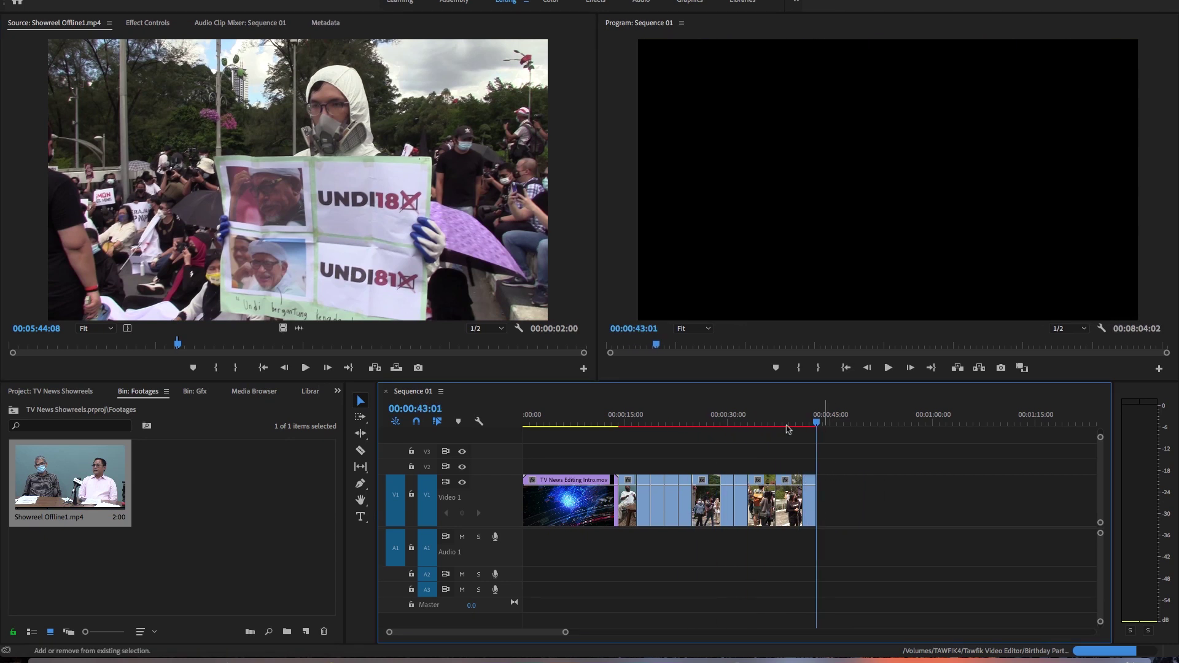
# Step: Mark two more two-second protest shots, starting with the woman in the black hijab at the microphones, and place their video on V1 from 00:00:43:01
pyautogui.click(226, 347)
pyautogui.moveTo(226, 348); pyautogui.dragTo(187, 348)
pyautogui.press('i')
pyautogui.press('space')
pyautogui.press('space')
pyautogui.press('Right')
pyautogui.press('Right')
pyautogui.press('.')
# Step: Mark a two-second shot of the long-haired protester in the lettered mask, around 00:06:04 in the source, and place its video at V1's end
pyautogui.press('space')
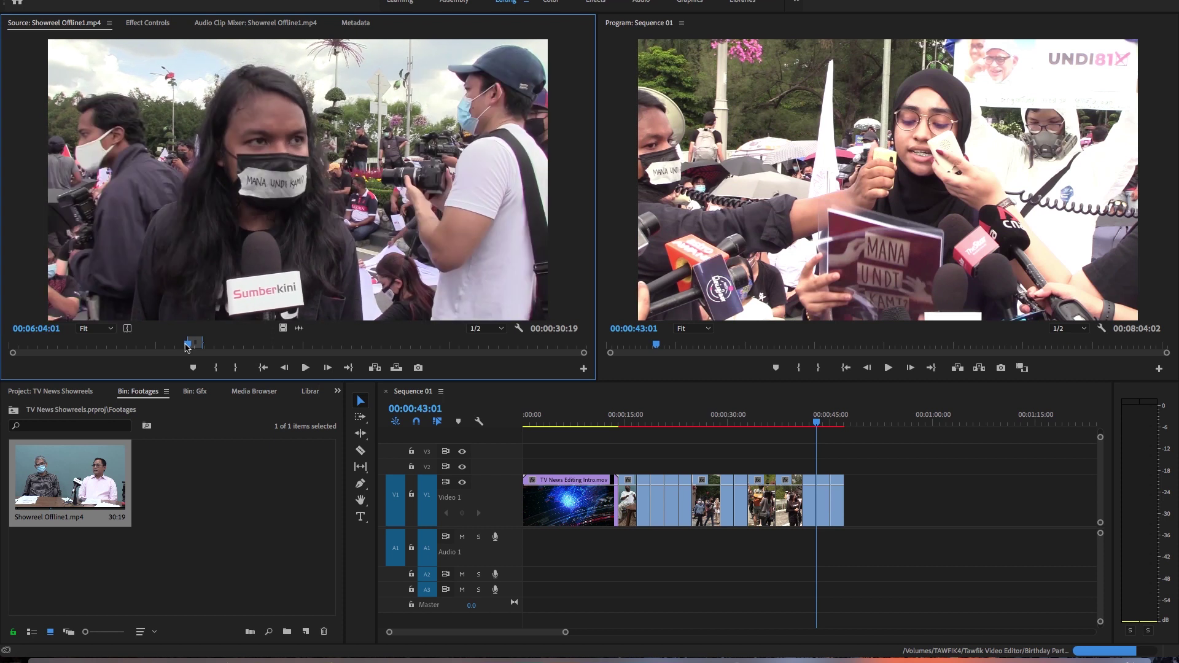
pyautogui.press('space')
pyautogui.press('.')
# Step: Mark the shot of the reporter in the light blue shirt in the source, ending at about 00:08:26:16
pyautogui.moveTo(188, 344); pyautogui.dragTo(251, 350)
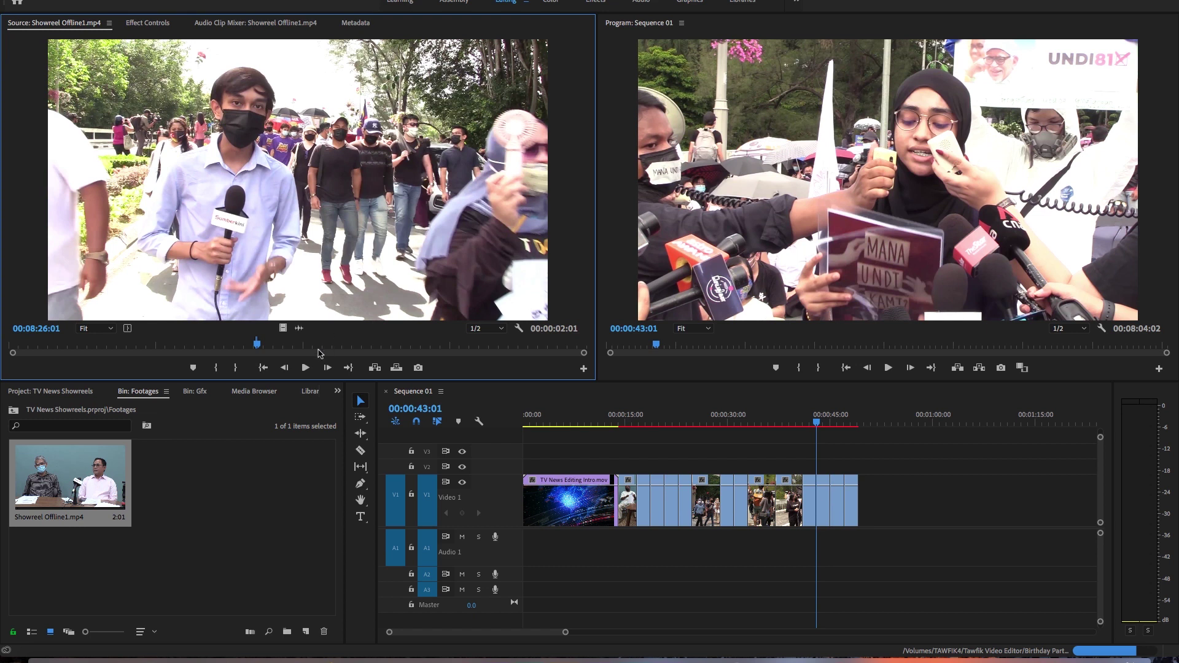
pyautogui.click(306, 367)
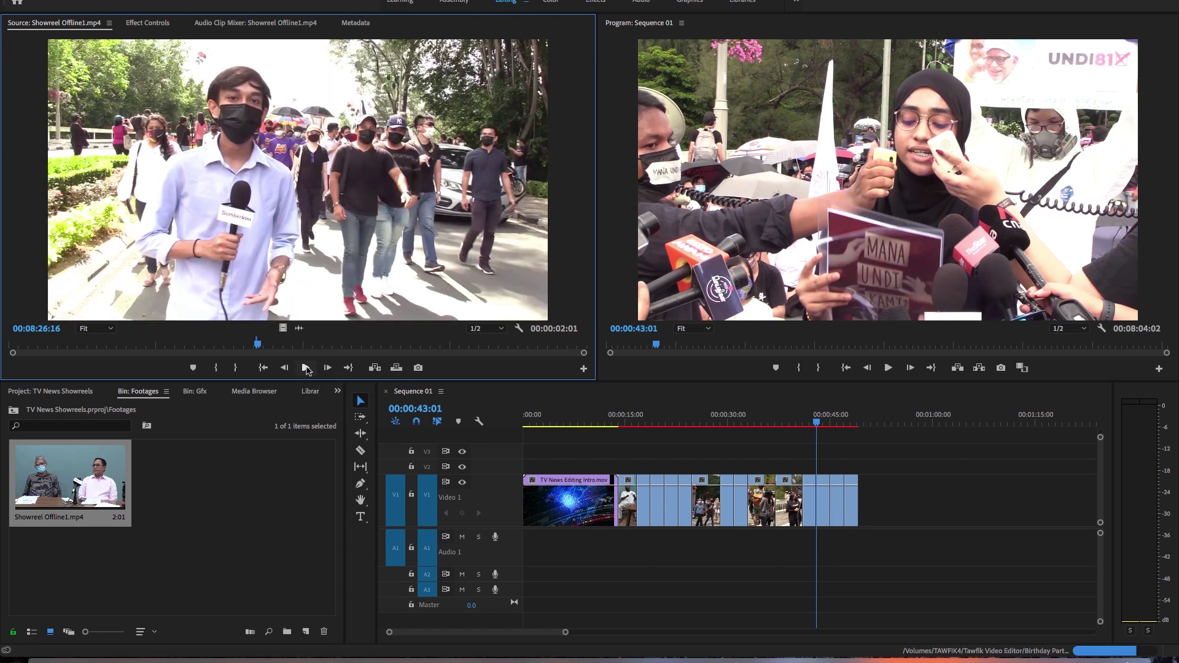
pyautogui.press('p')
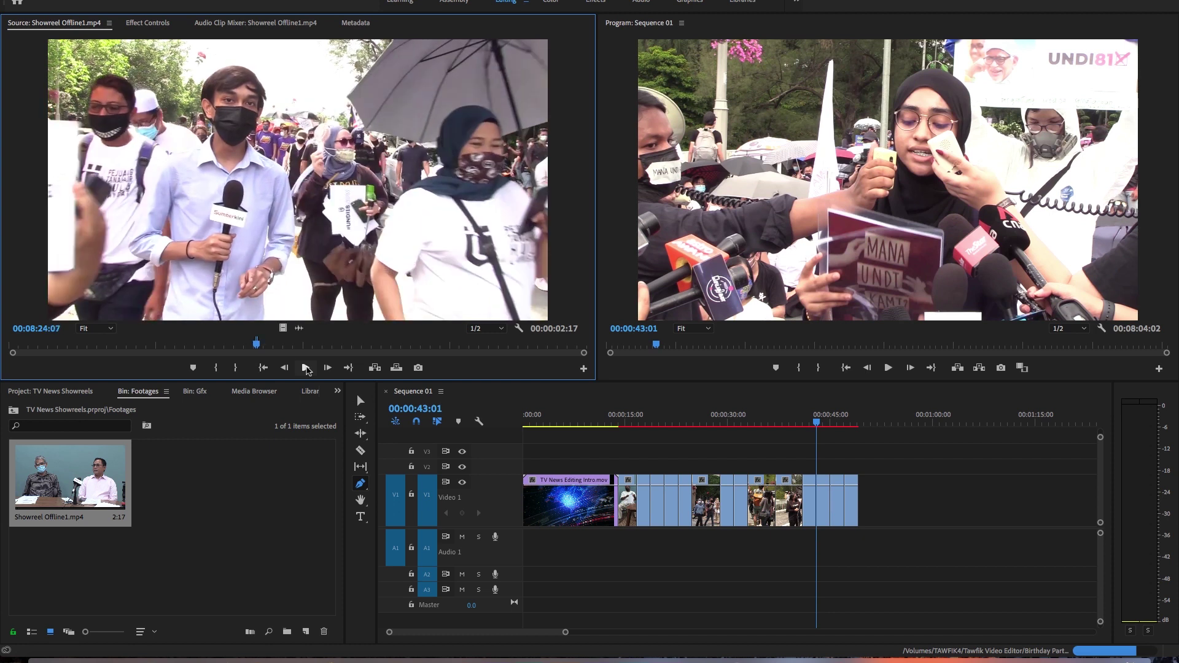
pyautogui.hotkey('shift', 'Right')
pyautogui.hotkey('shift', 'Right')
pyautogui.press('i')
# Step: Set the reporter shot's In point to 00:08:23:17 and place its video at the end of V1
pyautogui.hotkey('shift', 'Left')
pyautogui.hotkey('shift', 'Left')
pyautogui.hotkey('shift', 'Left')
pyautogui.hotkey('shift', 'Left')
pyautogui.hotkey('shift', 'Left')
pyautogui.press('i')
pyautogui.moveTo(283, 329); pyautogui.dragTo(862, 500)
# Step: Shift all V1 clips after the green-masked woman's street clip later to open a gap behind it
pyautogui.moveTo(719, 416); pyautogui.dragTo(684, 416)
pyautogui.press('a')
pyautogui.moveTo(707, 496); pyautogui.dragTo(730, 488)
pyautogui.press('v')
pyautogui.press('Up')
pyautogui.press('super+z')
# Step: Extend the end of the green-masked woman's street clip by one second, to 00:00:25:22
pyautogui.click(692, 421)
pyautogui.hotkey('shift', 'Right')
pyautogui.hotkey('shift', 'Right')
pyautogui.hotkey('shift', 'Right')
pyautogui.hotkey('shift', 'Right')
pyautogui.hotkey('shift', 'Right')
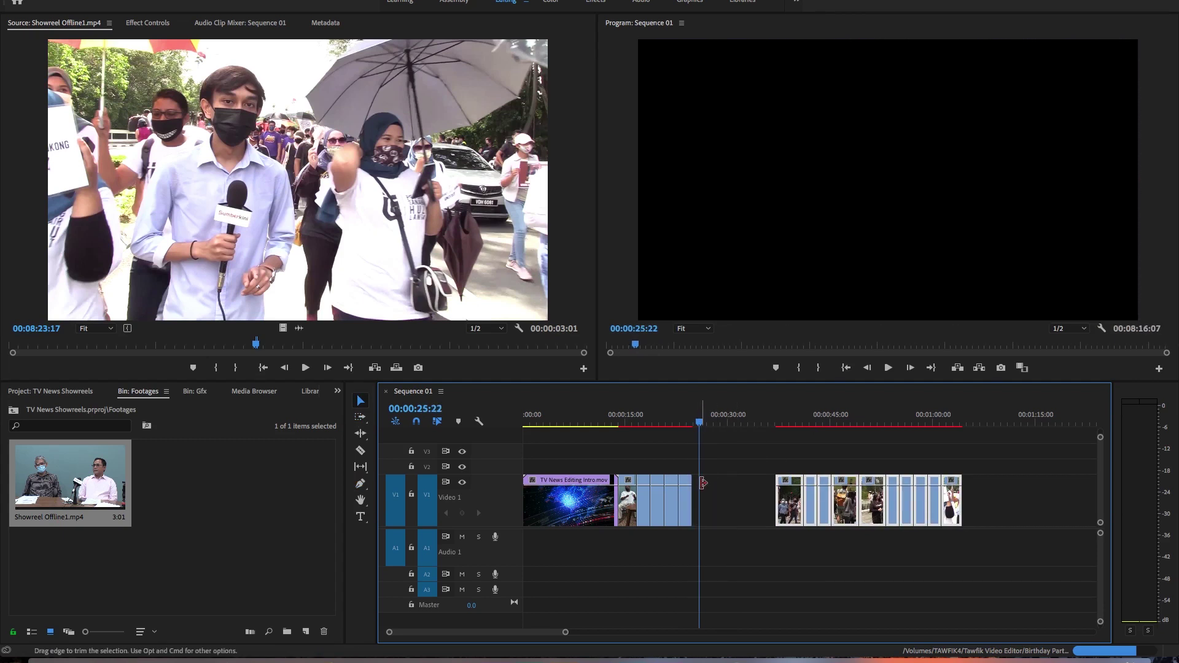
# Step: Close the gap after the extended street clip, and save the project with the playhead at the last clip's end, 00:00:53:05
pyautogui.click(729, 498)
pyautogui.press('Delete')
pyautogui.click(886, 420)
pyautogui.press('super+s')
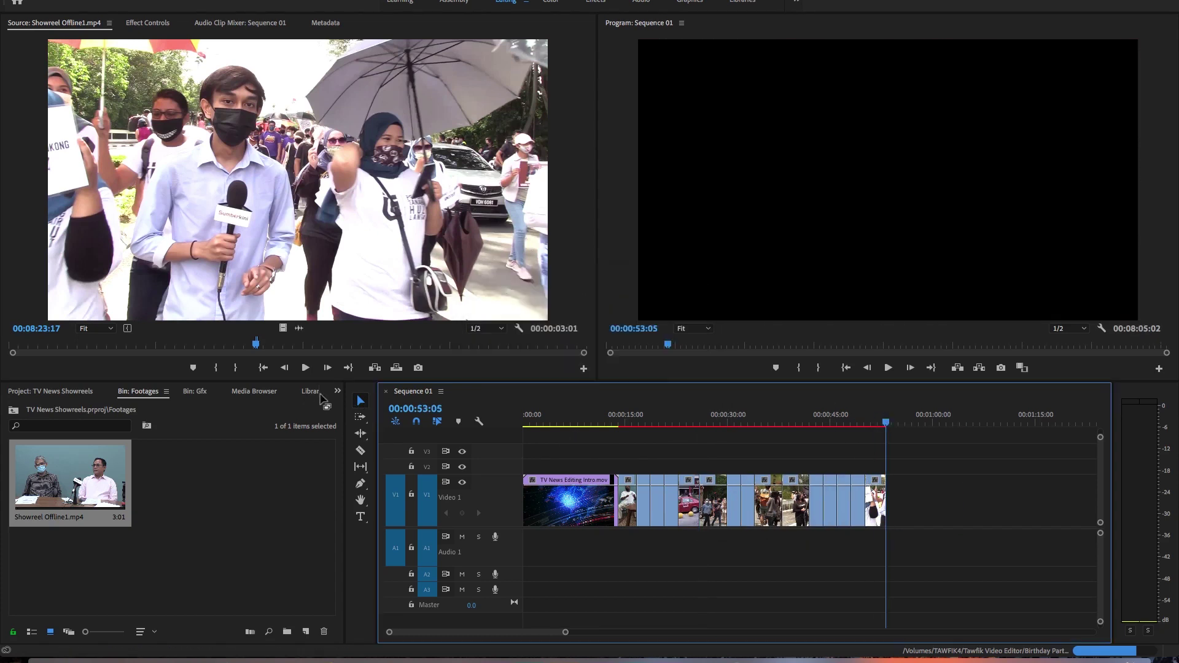
# Step: Mark the night market shot of the green-masked woman in the source, with the Out point at 00:04:57:11 and a three-second length
pyautogui.moveTo(223, 348); pyautogui.dragTo(157, 351)
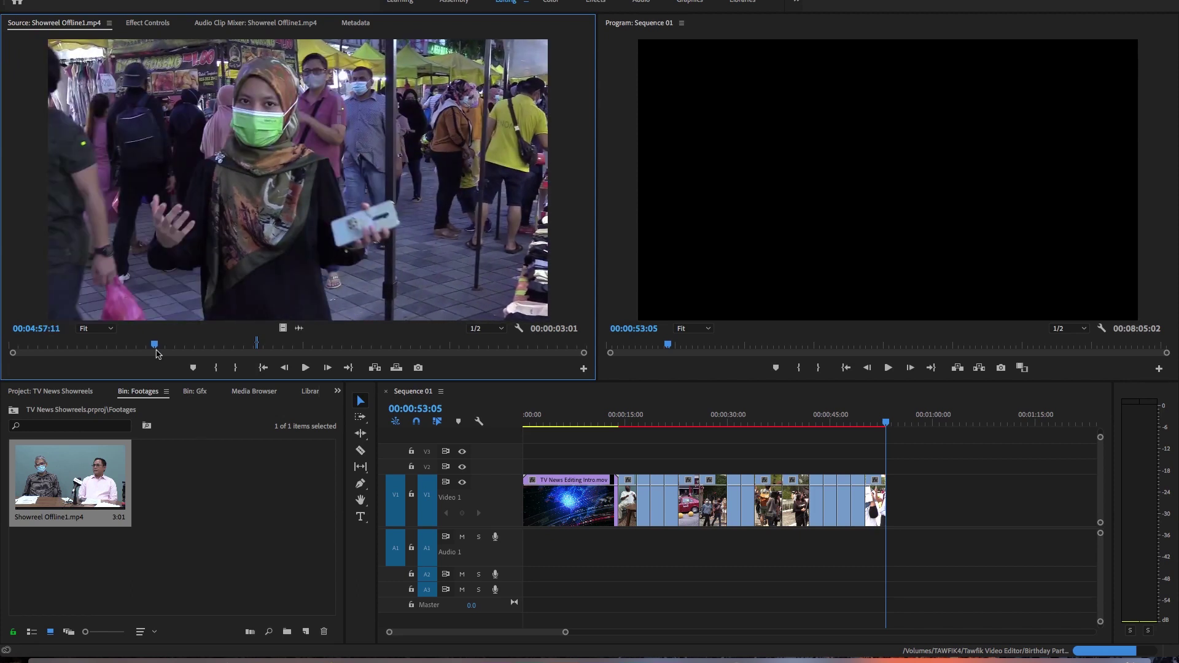
pyautogui.press('o')
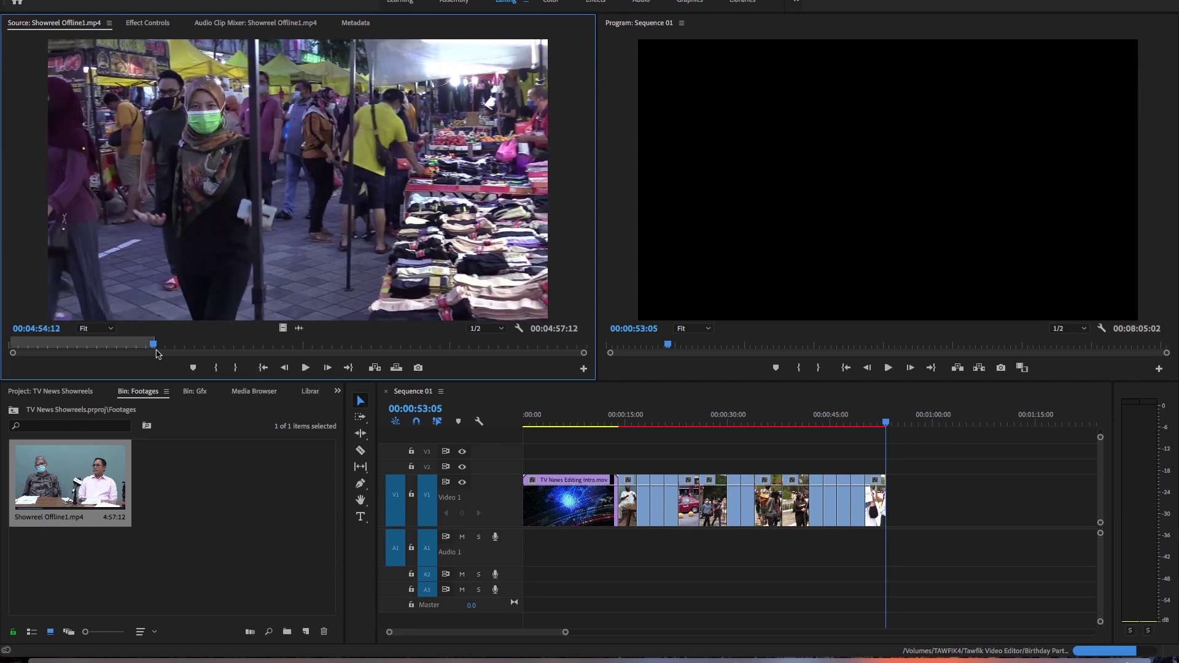
pyautogui.press('Left')
pyautogui.press('i')
# Step: Shift the V1 clips from the protest march onward later and place the night market shot in the gap
pyautogui.moveTo(711, 423); pyautogui.dragTo(756, 423)
pyautogui.press('a')
pyautogui.moveTo(786, 504); pyautogui.dragTo(882, 503)
pyautogui.press('v')
pyautogui.moveTo(281, 326); pyautogui.dragTo(805, 517)
# Step: Close the gaps around the night market clip, and save the project with the playhead at the last clip's end, 00:00:56:06
pyautogui.click(781, 514)
pyautogui.press('Delete')
pyautogui.click(786, 505)
pyautogui.press('Delete')
pyautogui.click(908, 422)
pyautogui.press('super+s')
pyautogui.moveTo(664, 422); pyautogui.dragTo(908, 418)
pyautogui.press('super+s')
# Step: Mark a shot of the seated two-man interview from about 00:09:47 in the source and place its video on V1 after the last clip
pyautogui.moveTo(169, 350); pyautogui.dragTo(299, 371)
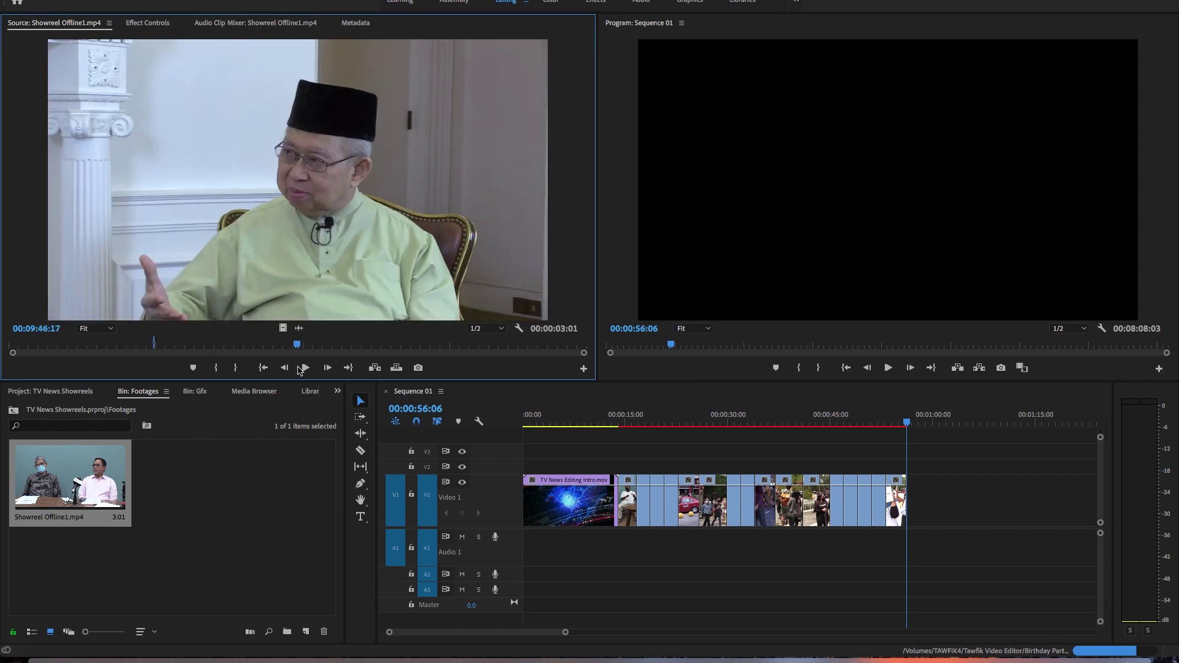
pyautogui.click(301, 369)
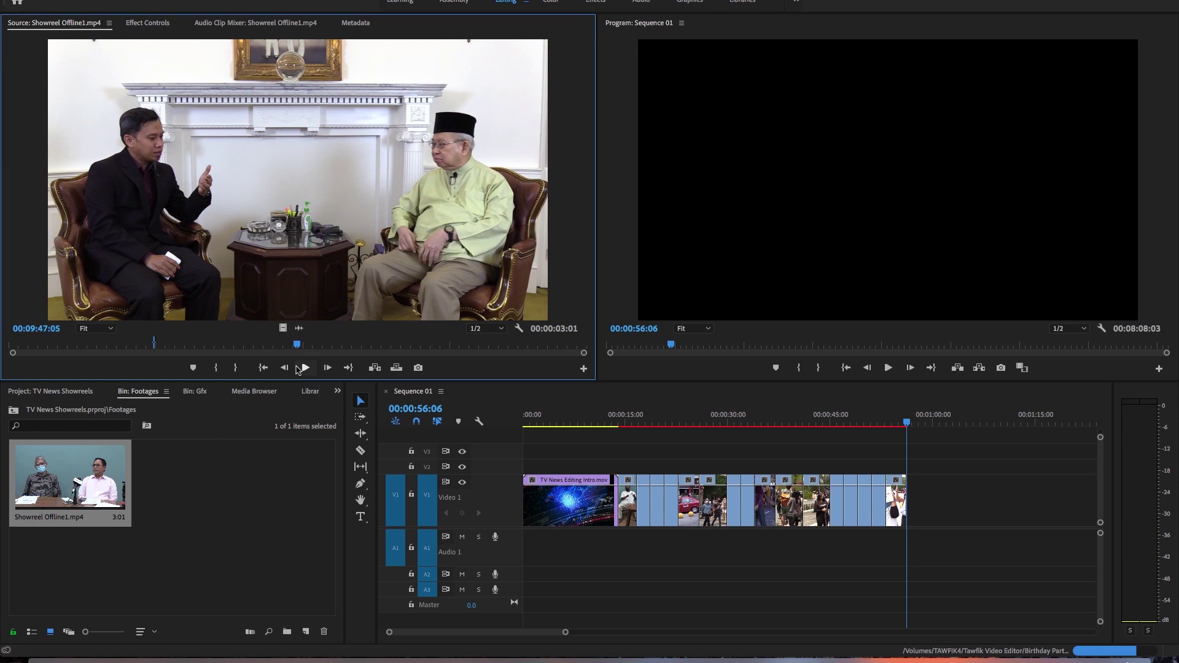
pyautogui.press('i')
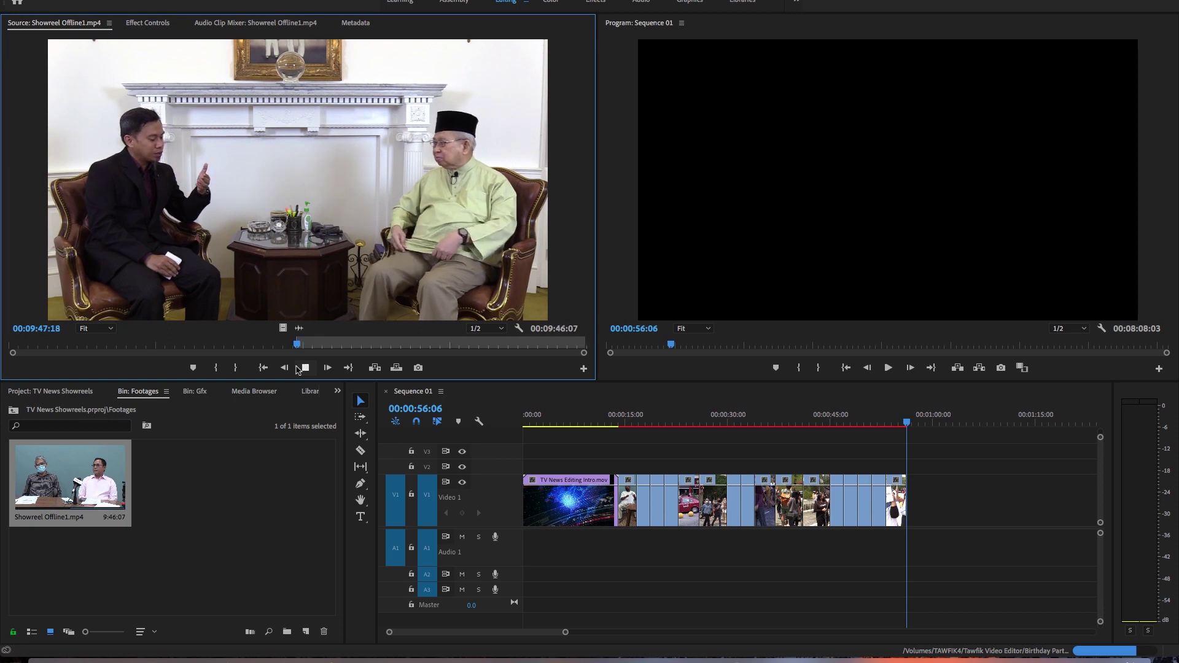
pyautogui.click(299, 368)
pyautogui.click(301, 369)
pyautogui.press('o')
pyautogui.moveTo(283, 328); pyautogui.dragTo(967, 513)
# Step: Line up the seated interview clip against the preceding V1 clip, ending at 00:01:01:08, and save the project
pyautogui.click(919, 504)
pyautogui.click(921, 421)
pyautogui.moveTo(923, 421); pyautogui.dragTo(941, 420)
pyautogui.moveTo(942, 495)
pyautogui.mouseDown()
pyautogui.moveTo(971, 495)
pyautogui.moveTo(951, 502)
pyautogui.mouseUp()
pyautogui.press('super+s')
# Step: Mark a two-second shot of the outdoor group holding a document, around 00:10:12, and place its video on V1 at 00:01:01:08
pyautogui.moveTo(339, 345); pyautogui.dragTo(311, 348)
pyautogui.scroll(10, 312, 349)
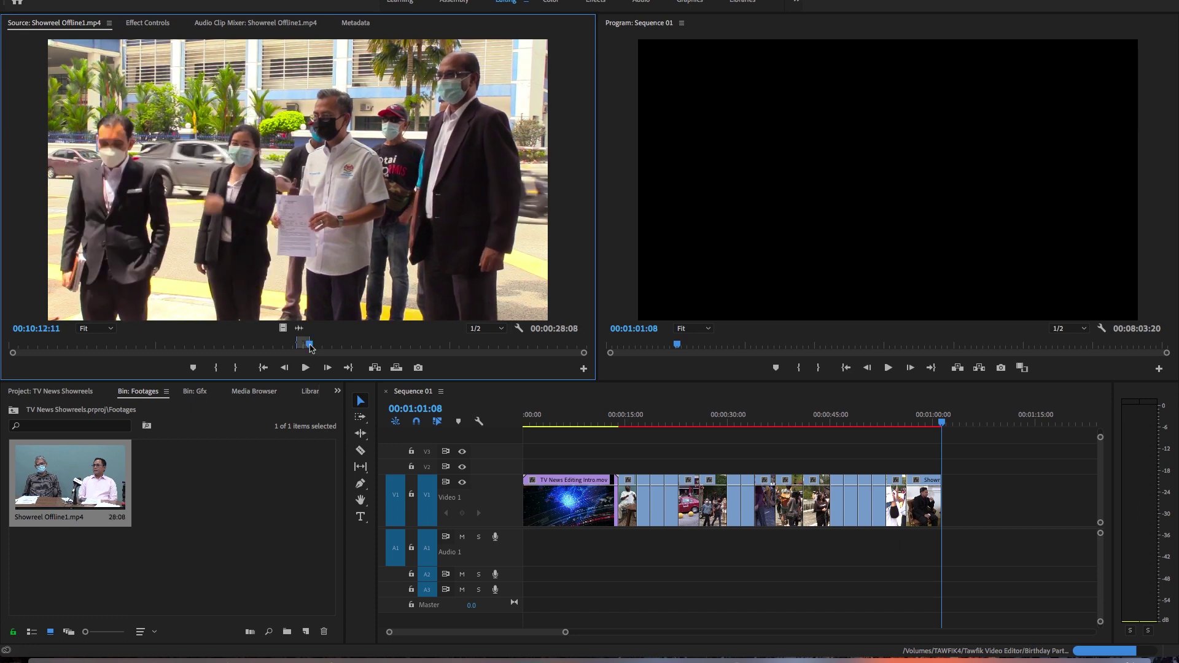
pyautogui.press('.')
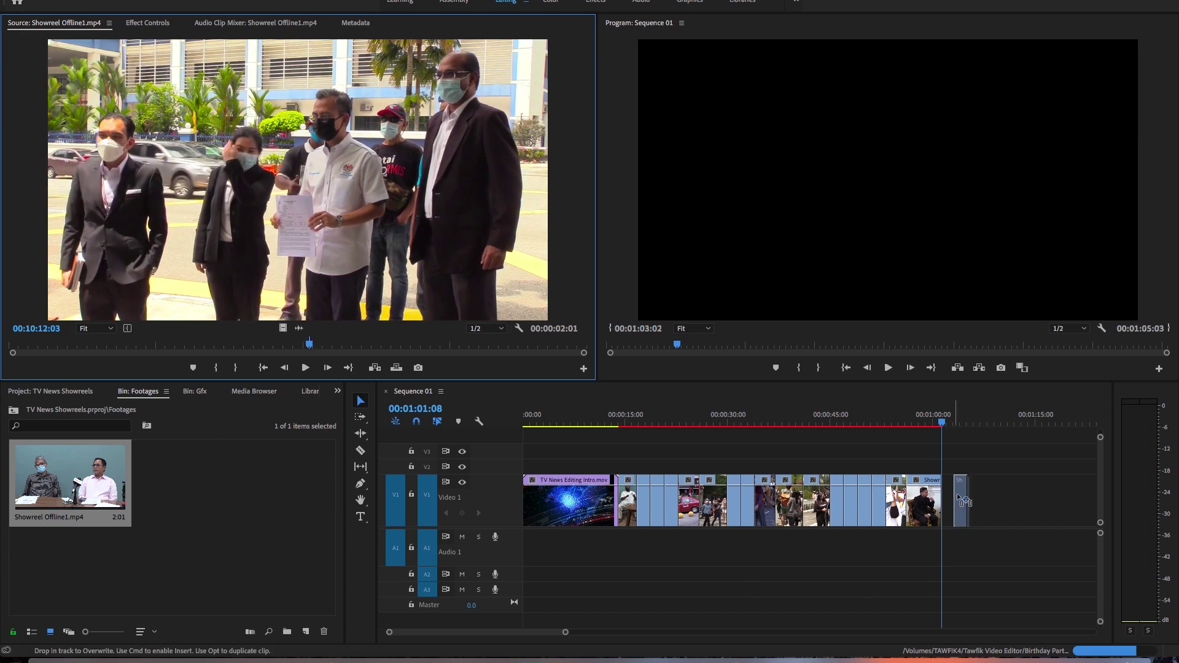
# Step: Mark the wide-to-press-interview footage from about 00:10:22 to 00:10:26:09 in the source and place its video at the end of V1
pyautogui.moveTo(311, 348); pyautogui.dragTo(320, 346)
pyautogui.scroll(8, 321, 345)
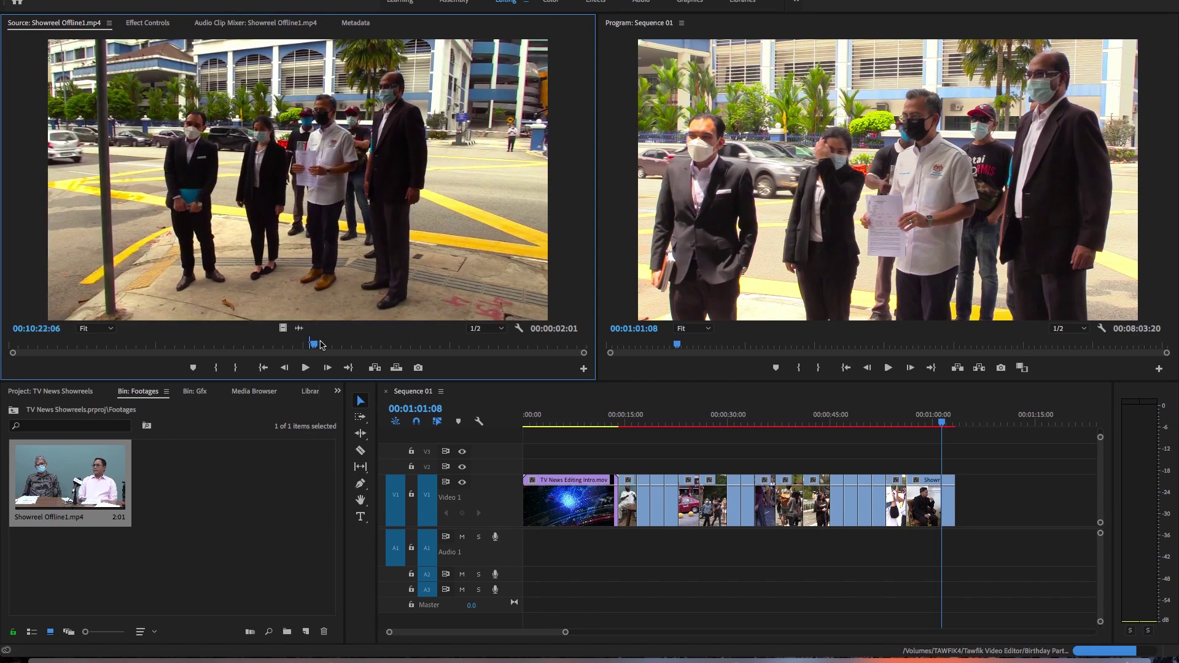
pyautogui.press('i')
pyautogui.press('space')
pyautogui.press('space')
pyautogui.press('o')
pyautogui.moveTo(282, 328); pyautogui.dragTo(995, 502)
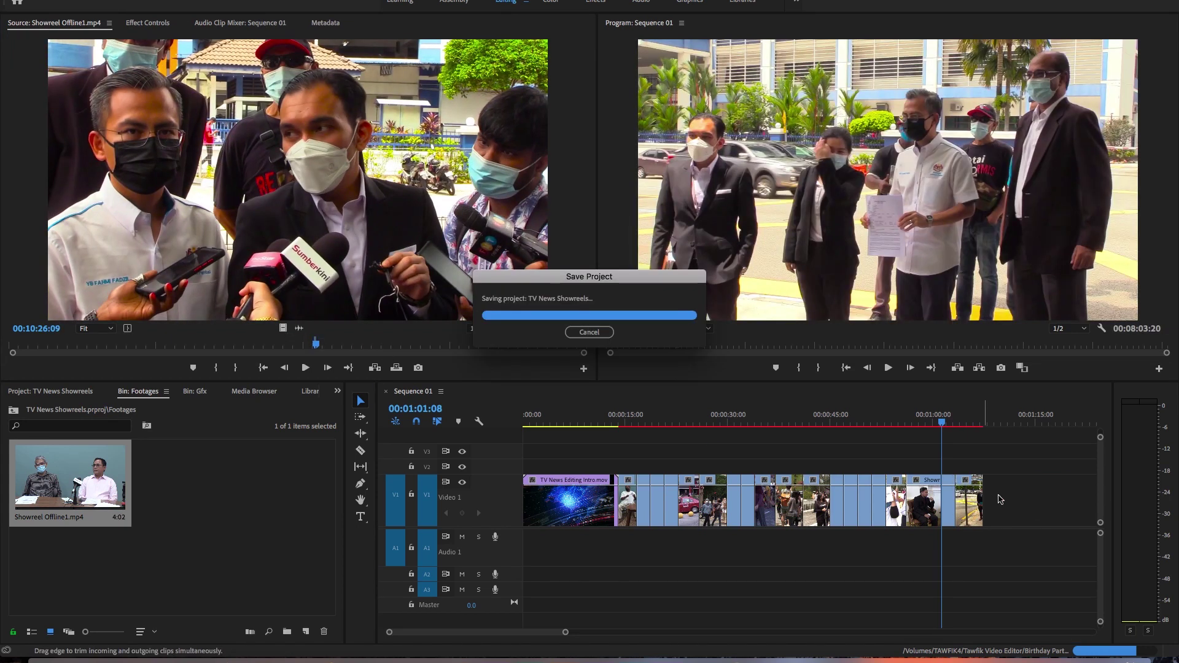
# Step: Move the playhead to the last clip's end at 00:01:07:12 and save the project
pyautogui.moveTo(961, 423); pyautogui.dragTo(979, 423)
pyautogui.press('super+s')
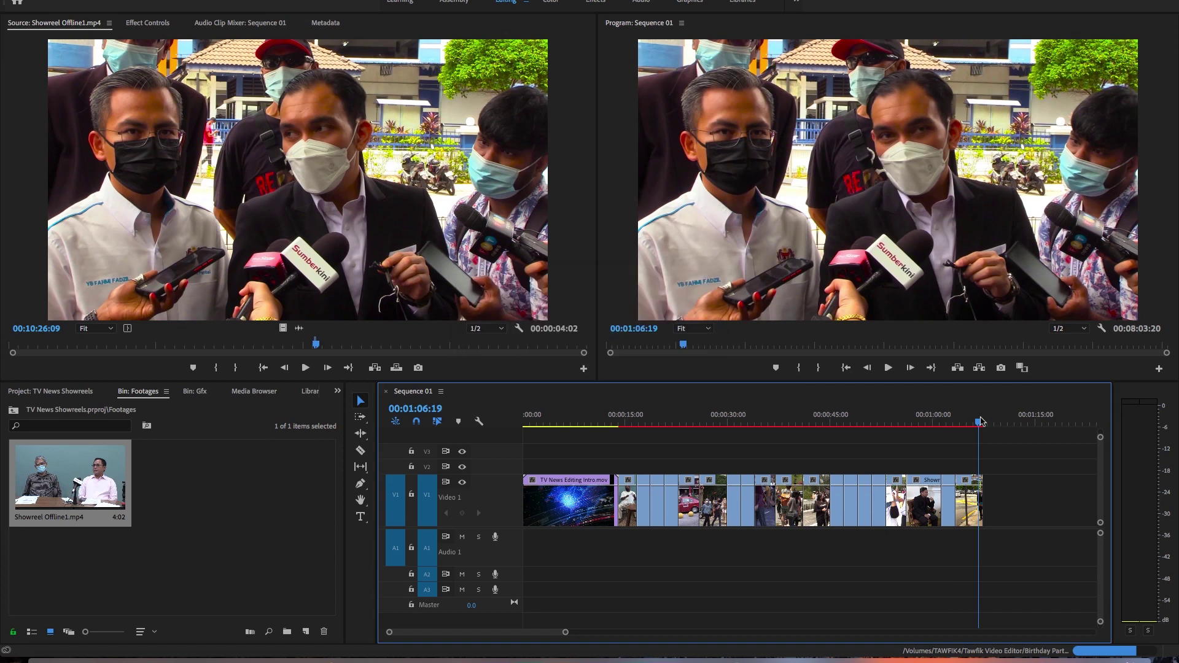
pyautogui.press('Down')
pyautogui.press('super+s')
pyautogui.press('-')
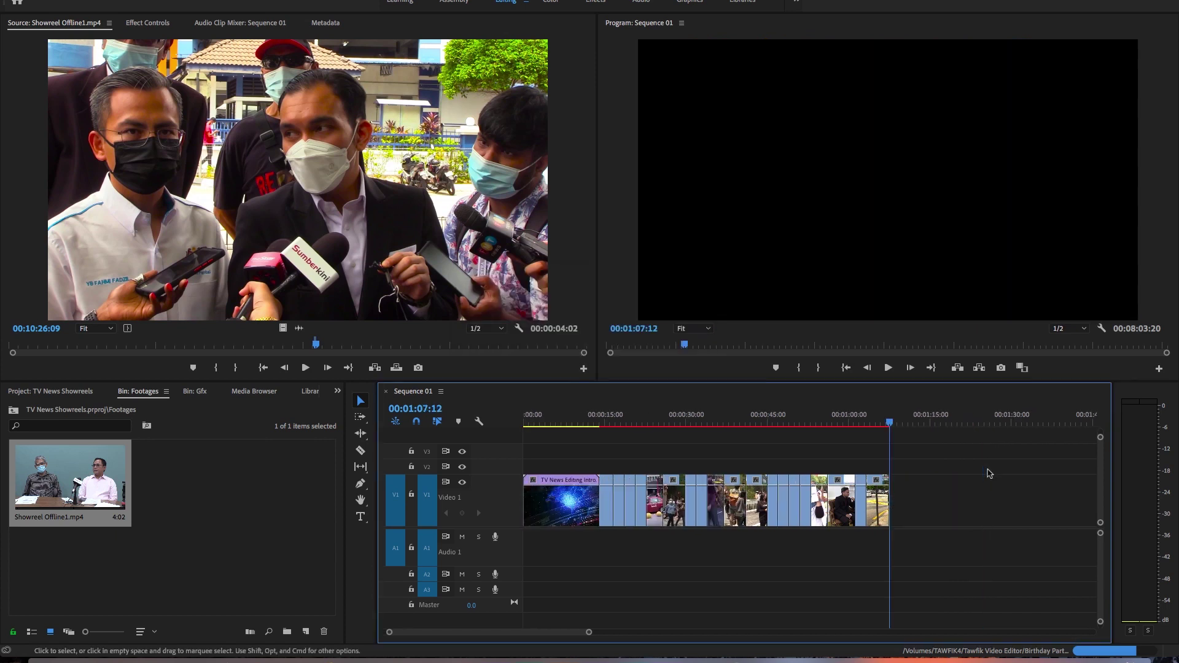
pyautogui.press('super+s')
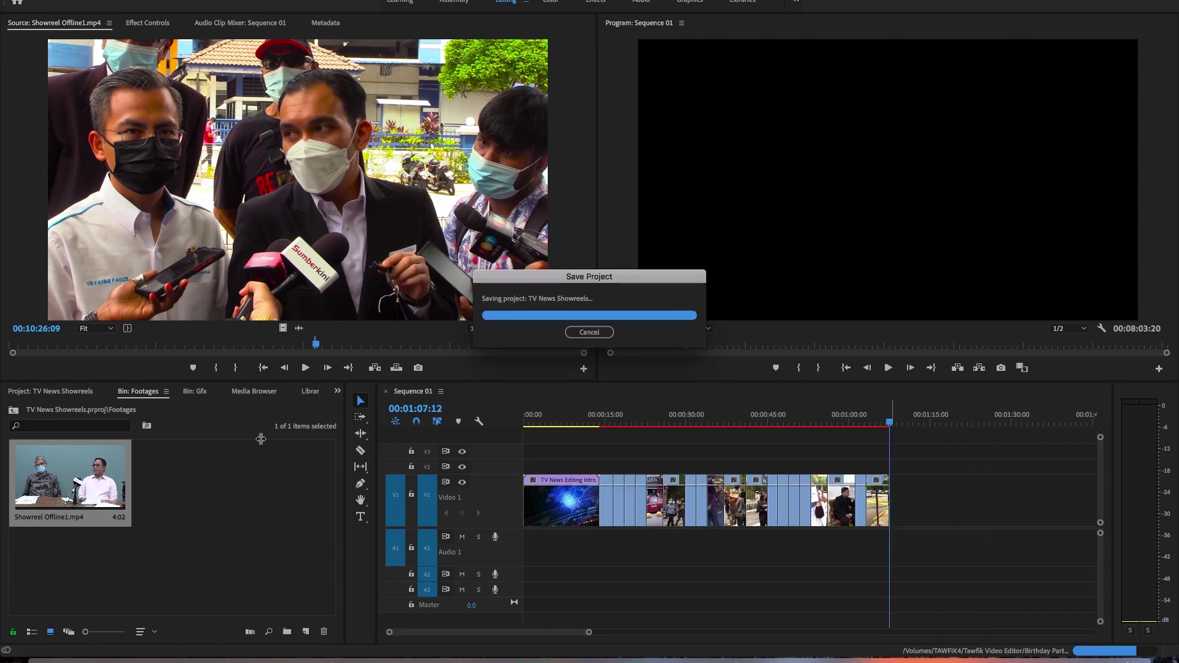
# Step: Locate the police officers standing behind the roadside fence in the source footage and mark the in point at about 00:13:35
pyautogui.click(321, 345)
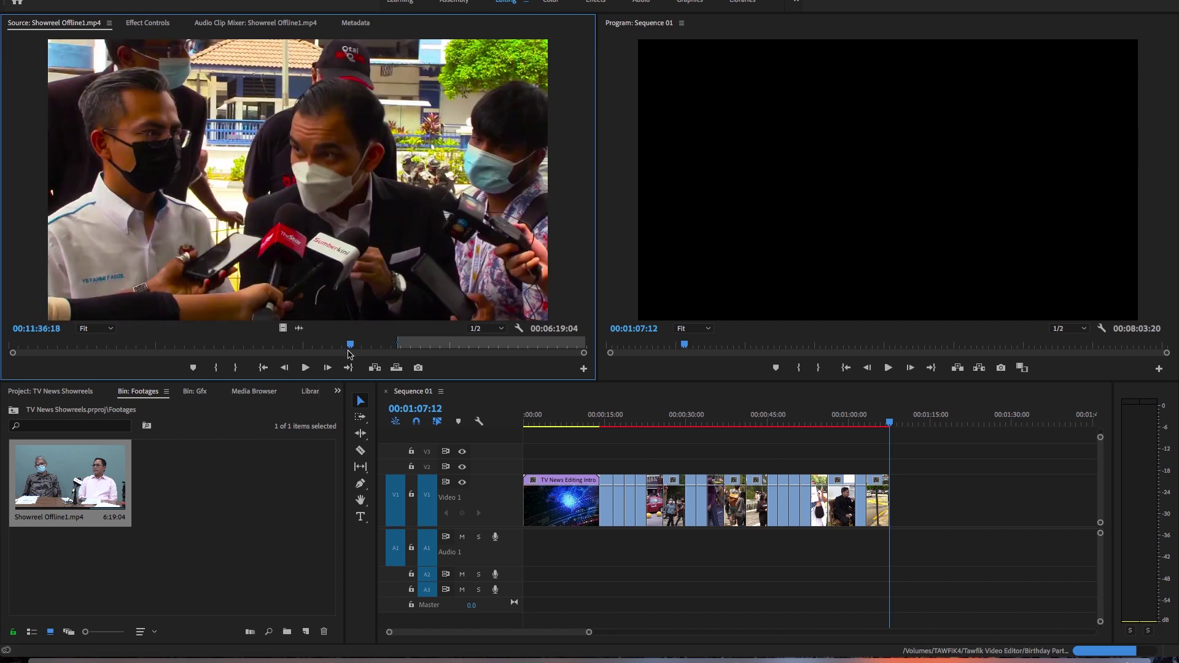
pyautogui.click(433, 344)
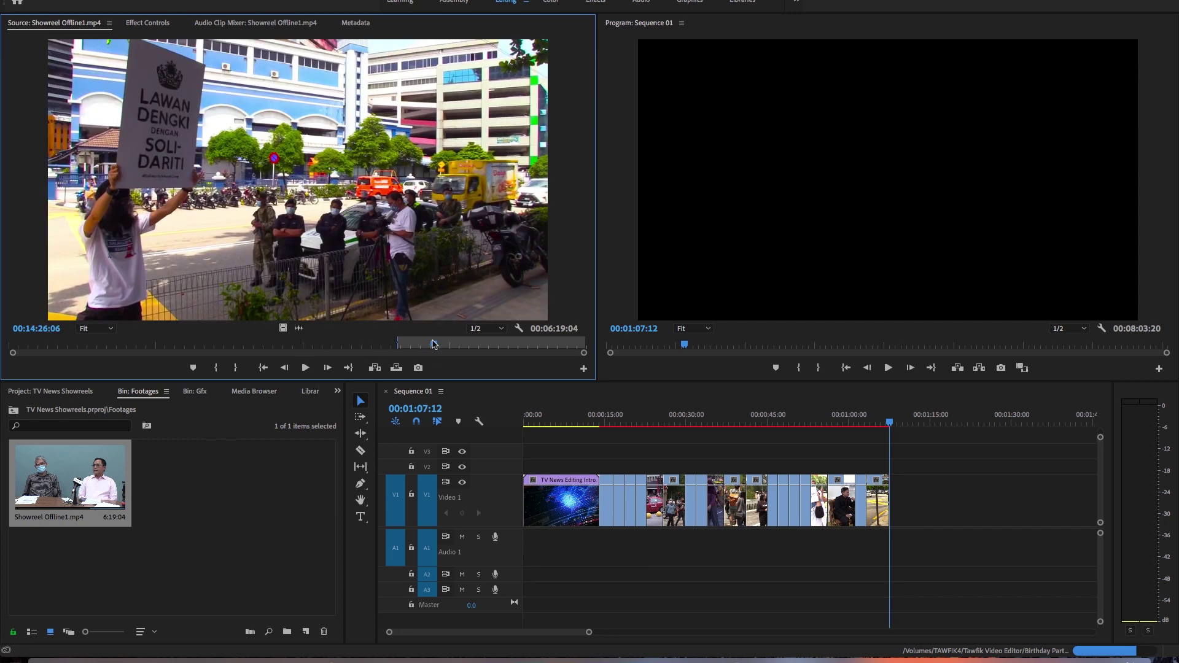
pyautogui.moveTo(433, 344); pyautogui.dragTo(409, 353)
pyautogui.press('space')
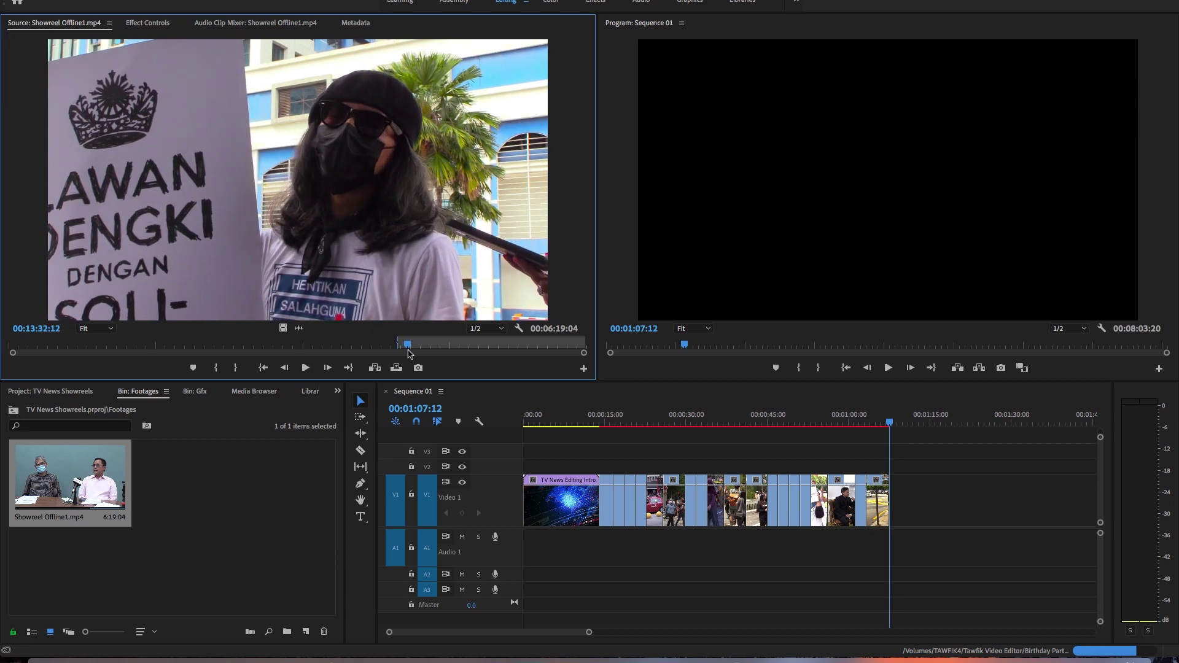
pyautogui.click(409, 350)
pyautogui.moveTo(408, 350); pyautogui.dragTo(408, 350)
pyautogui.press('Left')
pyautogui.press('Right')
pyautogui.press('Right')
pyautogui.press('Right')
pyautogui.press('Right')
pyautogui.press('space')
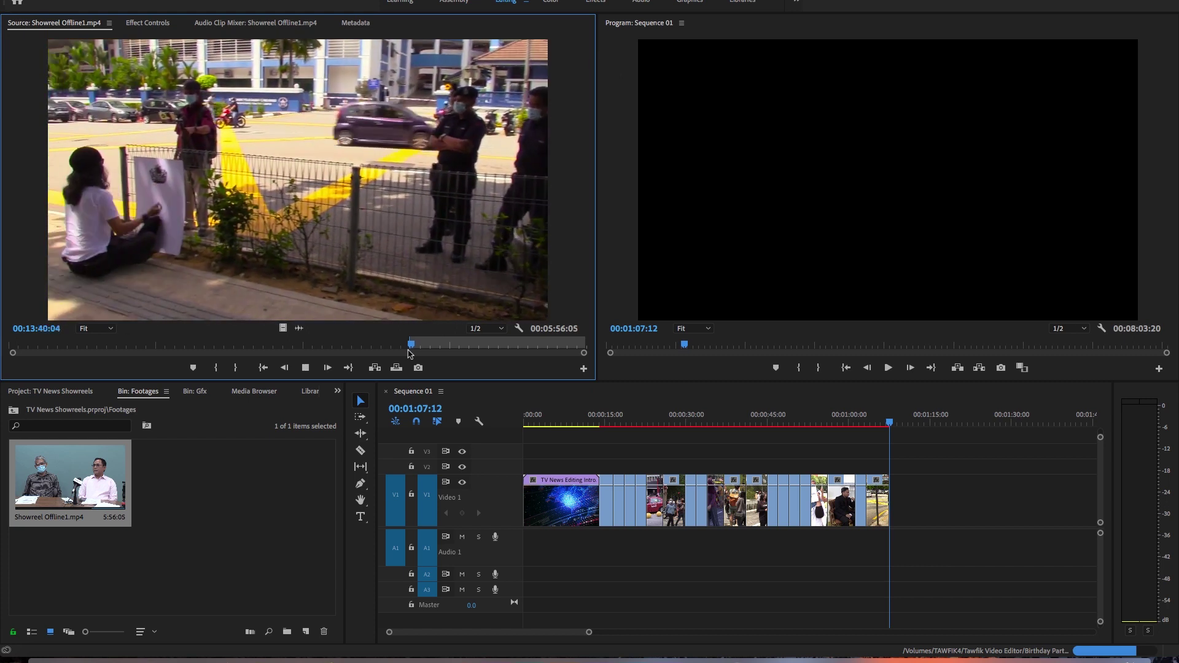
# Step: Mark the out point of the police officers' shot at 00:13:36:22 and place its video on V1 at 00:01:07:12
pyautogui.hotkey('shift', 'i')
pyautogui.press('space')
pyautogui.press('space')
pyautogui.press('Right')
pyautogui.press('Right')
pyautogui.press('Right')
pyautogui.press('Right')
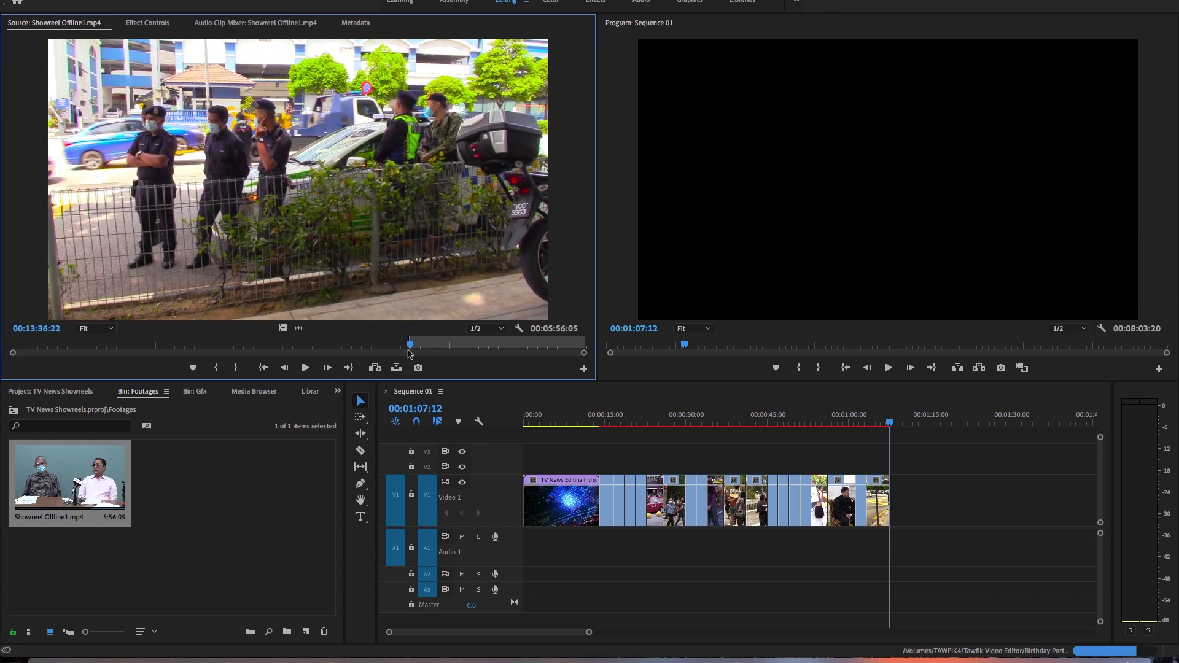
pyautogui.press('o')
pyautogui.moveTo(284, 329); pyautogui.dragTo(899, 507)
# Step: Trim the police clip on V1 to a one-second duration starting at 00:01:07:12 and save the project
pyautogui.press('space')
pyautogui.press('space')
pyautogui.scroll(10, 800, 484)
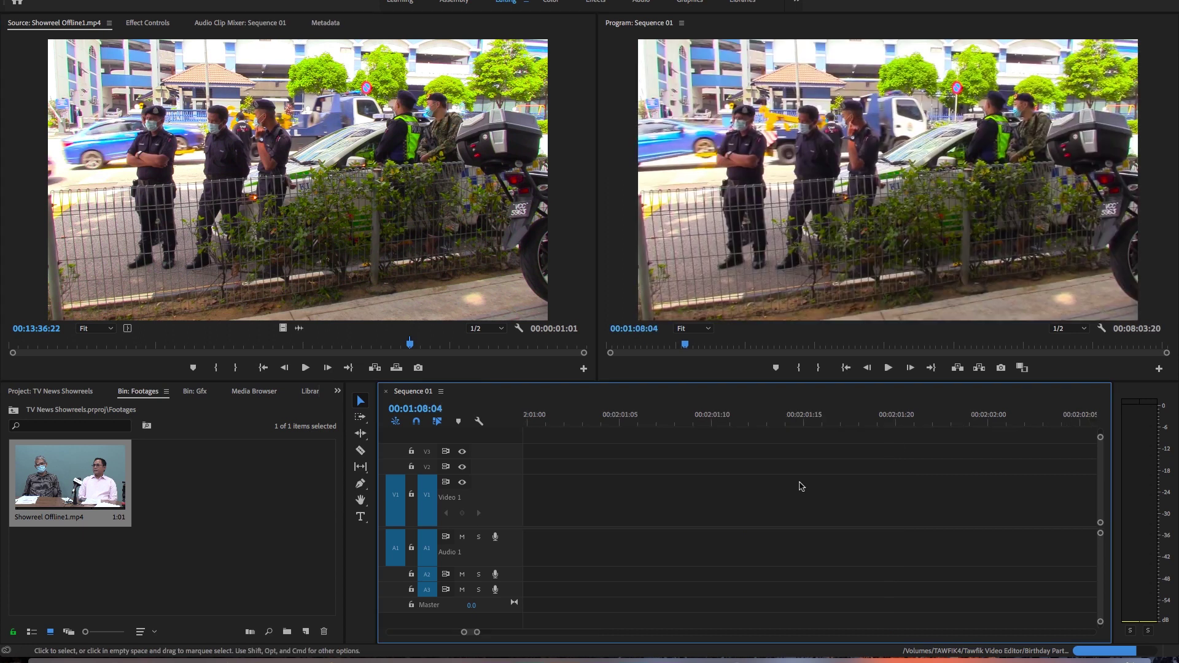
pyautogui.press('Up')
pyautogui.press('Right')
pyautogui.moveTo(819, 513); pyautogui.dragTo(829, 513)
pyautogui.scroll(-8, 828, 512)
pyautogui.scroll(-5, 828, 514)
pyautogui.press('Up')
pyautogui.press('super+s')
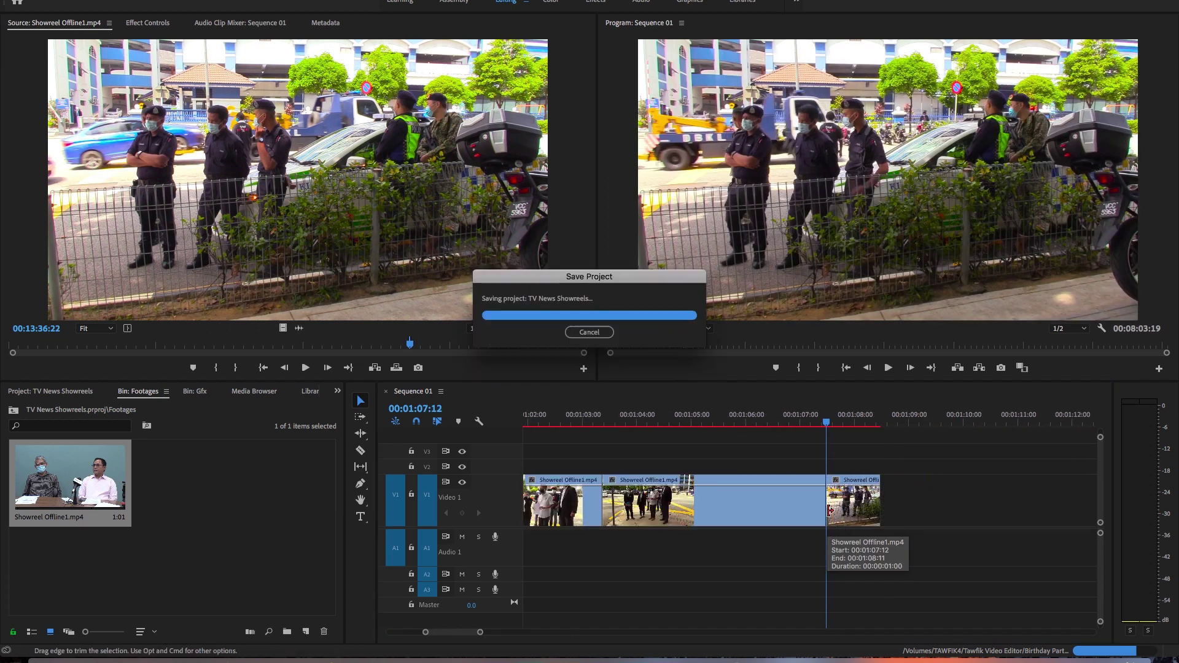
# Step: Mark the three-second source shot of the placard group at the gate, from 00:14:46:08 to 00:14:49:08
pyautogui.press('Down')
pyautogui.moveTo(422, 348)
pyautogui.mouseDown()
pyautogui.moveTo(460, 346)
pyautogui.moveTo(446, 346)
pyautogui.mouseUp()
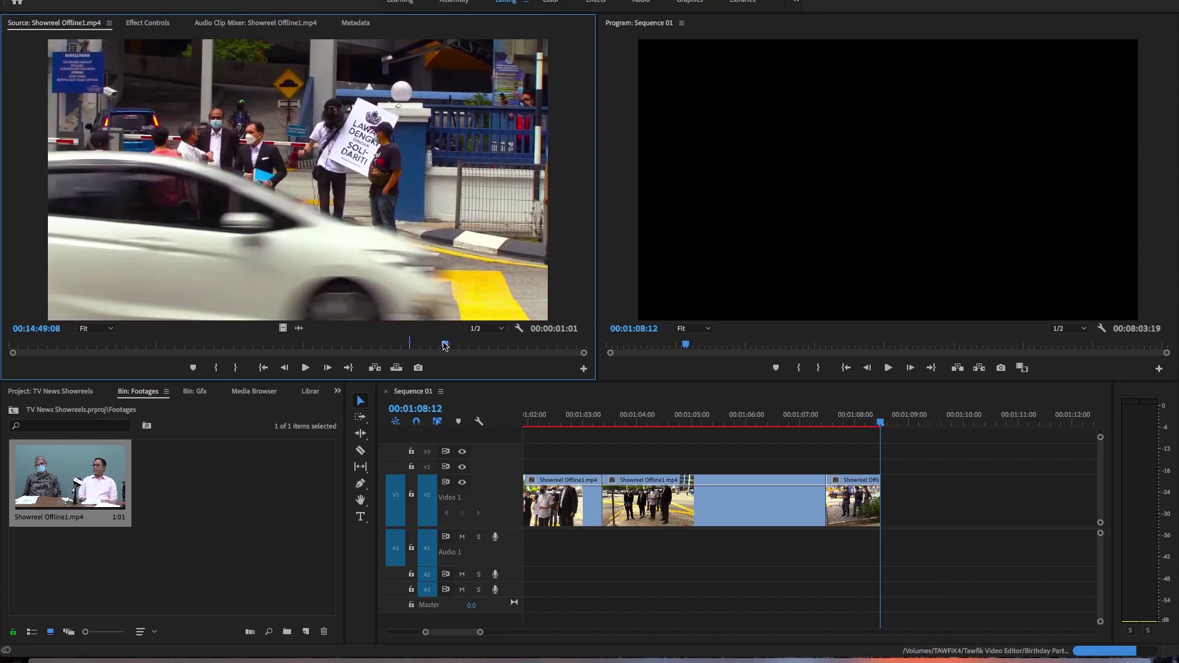
pyautogui.hotkey('shift', 'Left')
pyautogui.hotkey('shift', 'Left')
pyautogui.hotkey('shift', 'Left')
pyautogui.hotkey('shift', 'Left')
pyautogui.hotkey('shift', 'Left')
pyautogui.hotkey('shift', 'Left')
pyautogui.hotkey('shift', 'Left')
pyautogui.hotkey('shift', 'Left')
pyautogui.hotkey('shift', 'Left')
pyautogui.hotkey('shift', 'Left')
pyautogui.hotkey('shift', 'Left')
pyautogui.hotkey('shift', 'Right')
pyautogui.hotkey('shift', 'Left')
pyautogui.hotkey('shift', 'Left')
pyautogui.hotkey('shift', 'Left')
pyautogui.hotkey('shift', 'Left')
pyautogui.hotkey('shift', 'Left')
pyautogui.press('i')
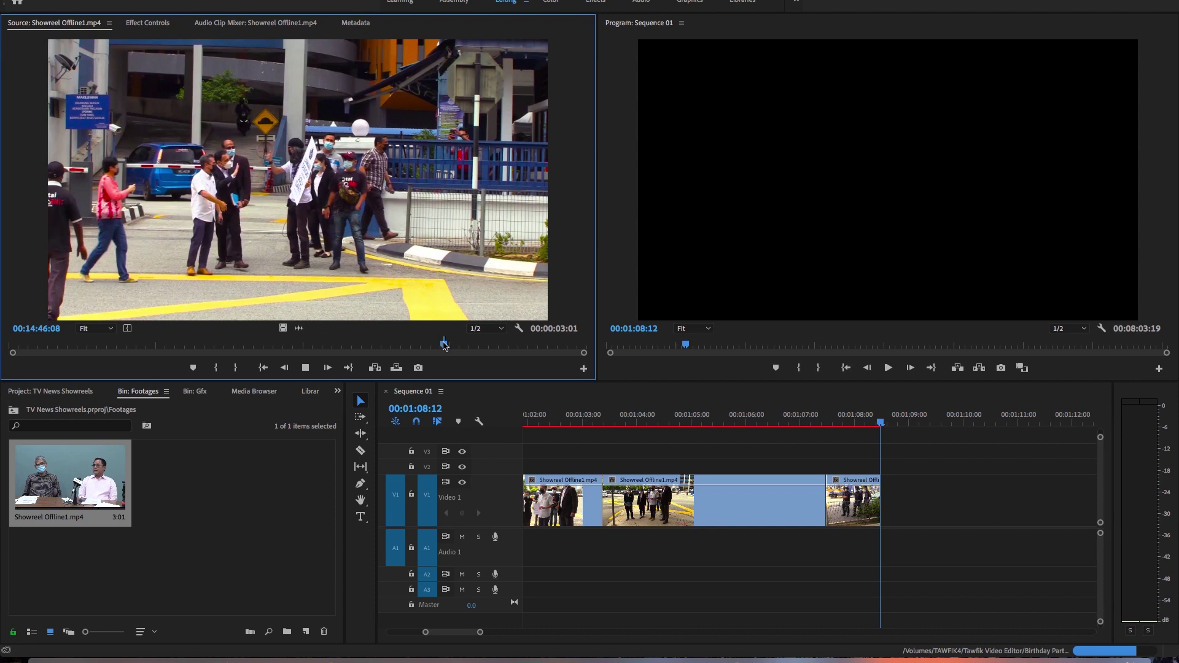
# Step: Place the gate shot's video on V1 at 00:01:08:12, move the playhead to 00:01:11:14 and save the project
pyautogui.hotkey('shift', 'o')
pyautogui.moveTo(283, 328); pyautogui.dragTo(890, 508)
pyautogui.press('\\')
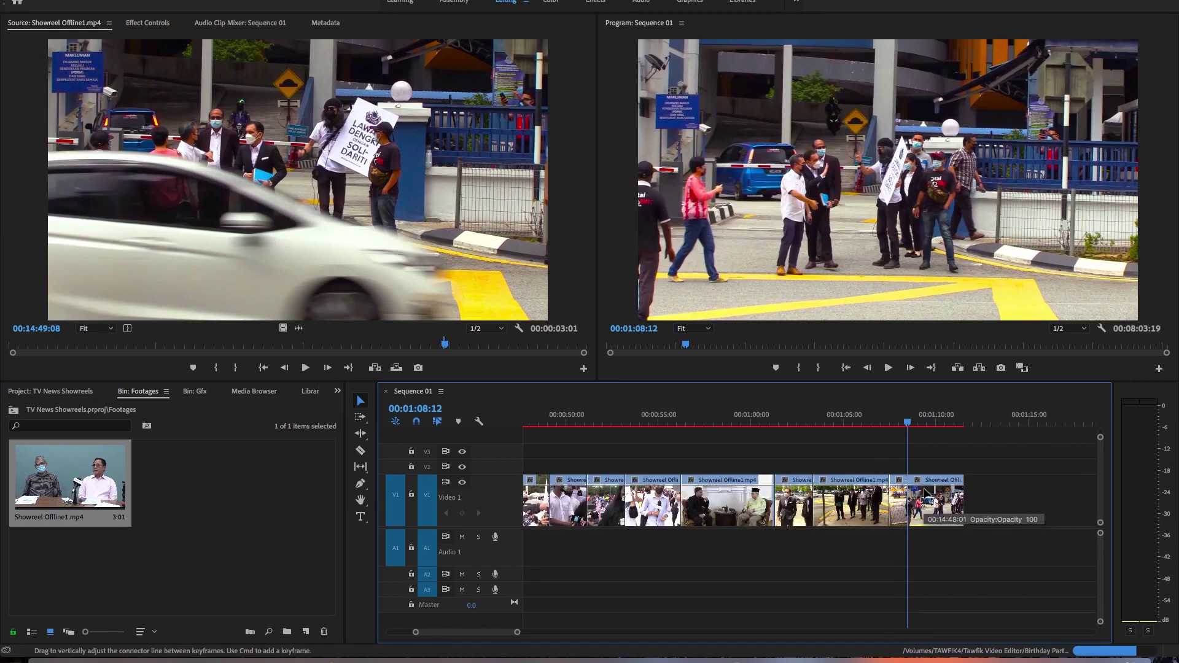
pyautogui.click(965, 424)
pyautogui.hotkey('ctrl', 's')
# Step: Mark the roughly four-second MyCar box handover shot around 00:15:15:12 and place its video on V1 at 00:01:11:14, with the playhead at its end
pyautogui.moveTo(445, 346)
pyautogui.mouseDown()
pyautogui.moveTo(496, 347)
pyautogui.moveTo(459, 356)
pyautogui.mouseUp()
pyautogui.press('space')
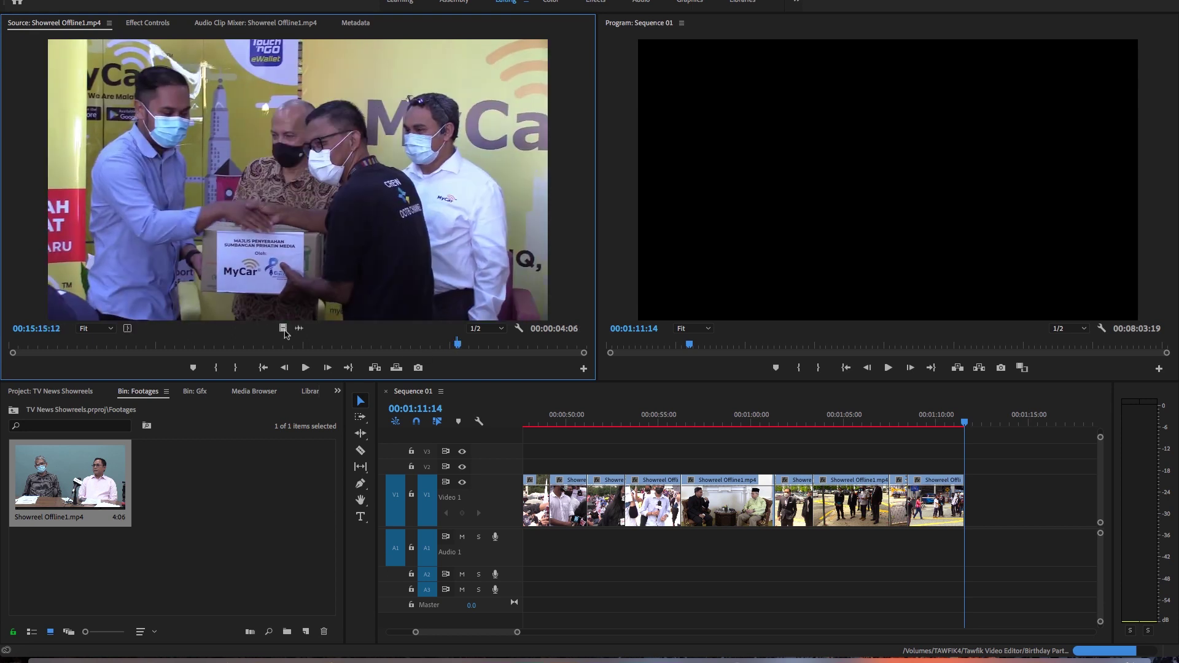
pyautogui.moveTo(285, 331); pyautogui.dragTo(970, 502)
pyautogui.press('-')
pyautogui.moveTo(1008, 420); pyautogui.dragTo(1017, 419)
# Step: Cue the source footage to the framed certificate close-up at 00:16:30:00
pyautogui.moveTo(459, 351)
pyautogui.mouseDown()
pyautogui.moveTo(503, 351)
pyautogui.moveTo(485, 365)
pyautogui.moveTo(527, 360)
pyautogui.moveTo(456, 363)
pyautogui.mouseUp()
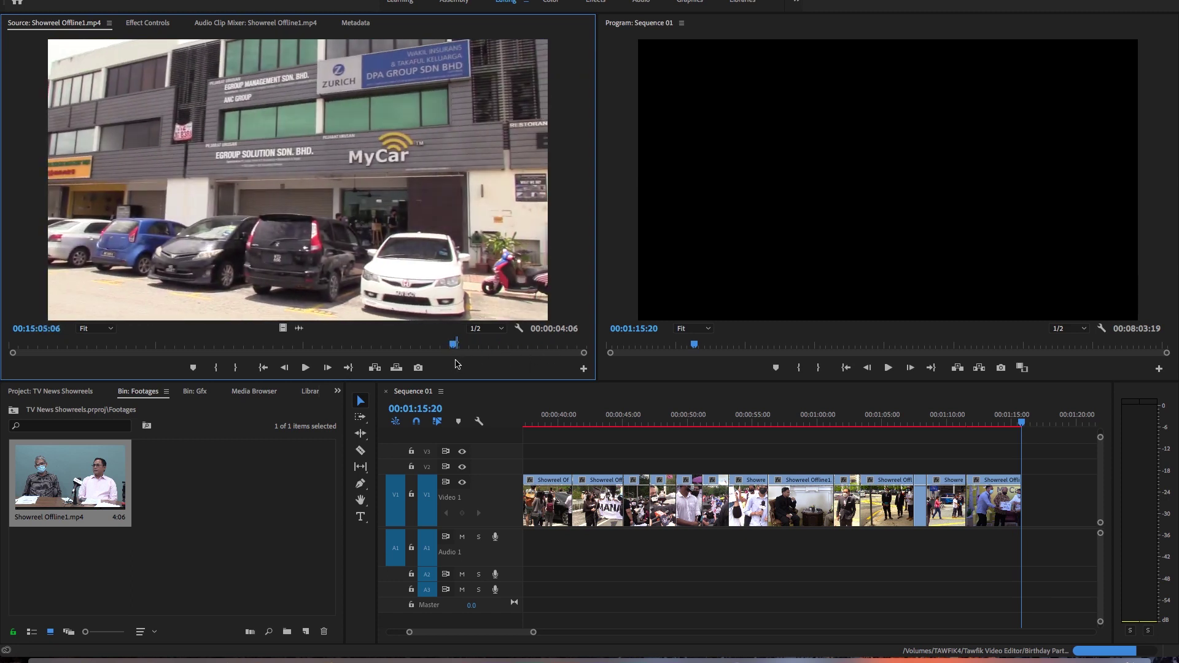
pyautogui.hotkey('shift', 'Right')
pyautogui.hotkey('shift', 'Right')
pyautogui.hotkey('shift', 'Right')
pyautogui.hotkey('shift', 'Right')
pyautogui.hotkey('shift', 'Right')
pyautogui.hotkey('shift', 'Right')
pyautogui.hotkey('shift', 'Right')
pyautogui.hotkey('shift', 'Right')
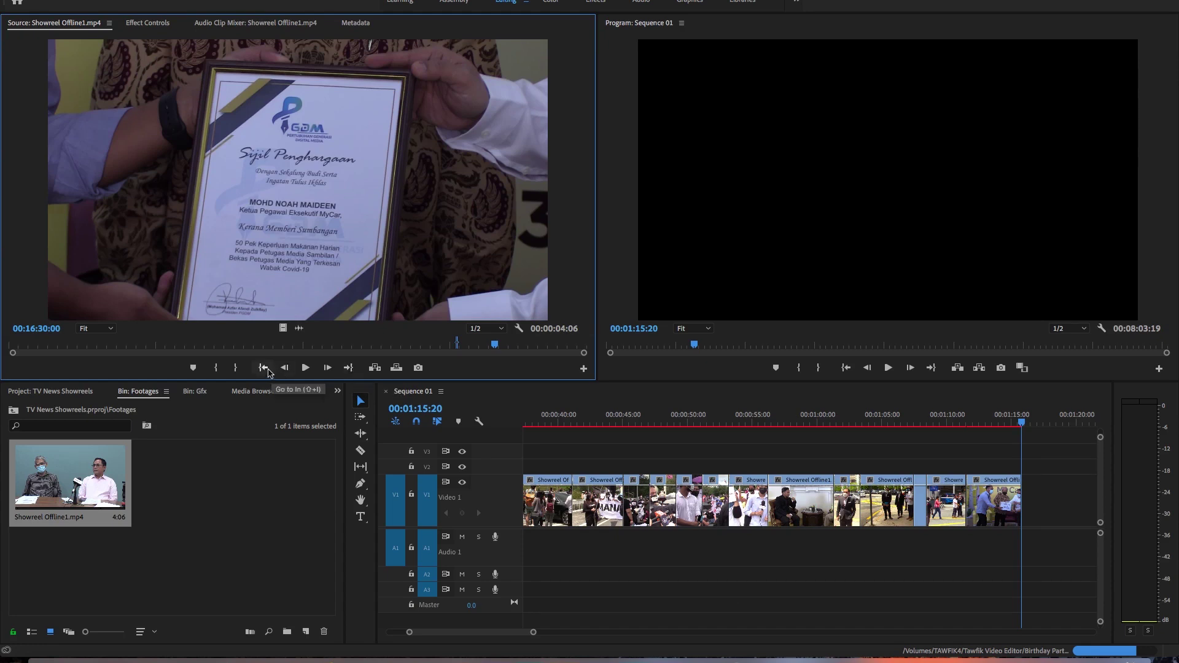
pyautogui.click(263, 367)
pyautogui.moveTo(466, 347); pyautogui.dragTo(497, 346)
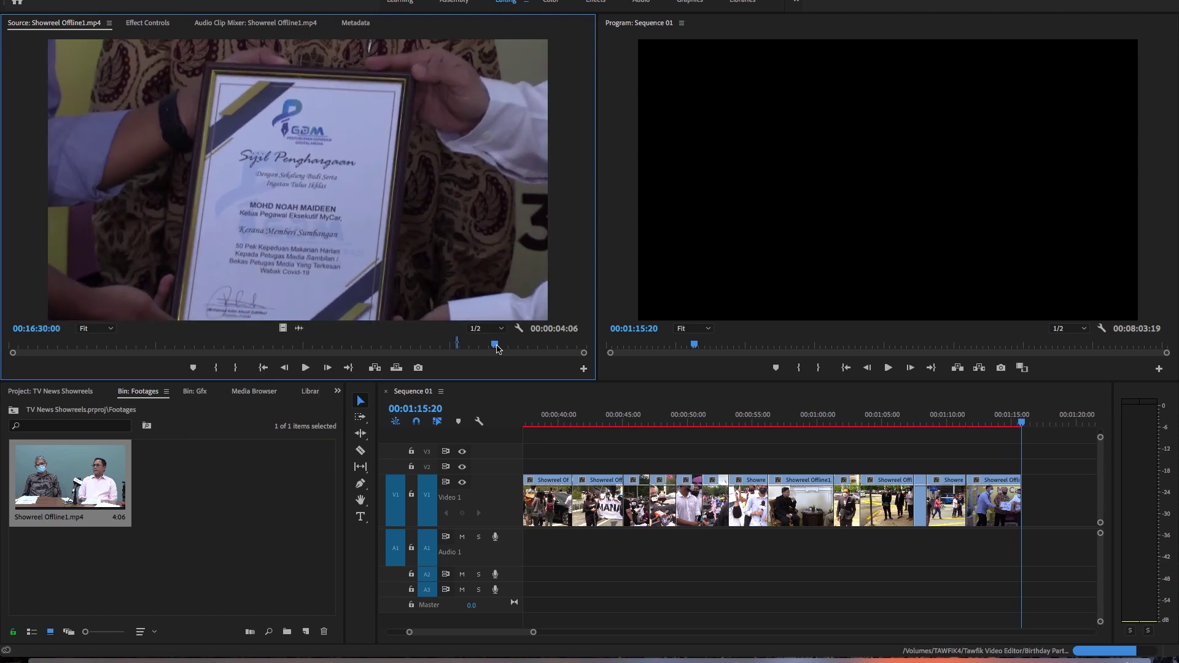
# Step: Mark the certificate shot from 00:16:30:00 to 00:16:32:07 and add it to V1 at 00:01:15:20
pyautogui.click(216, 368)
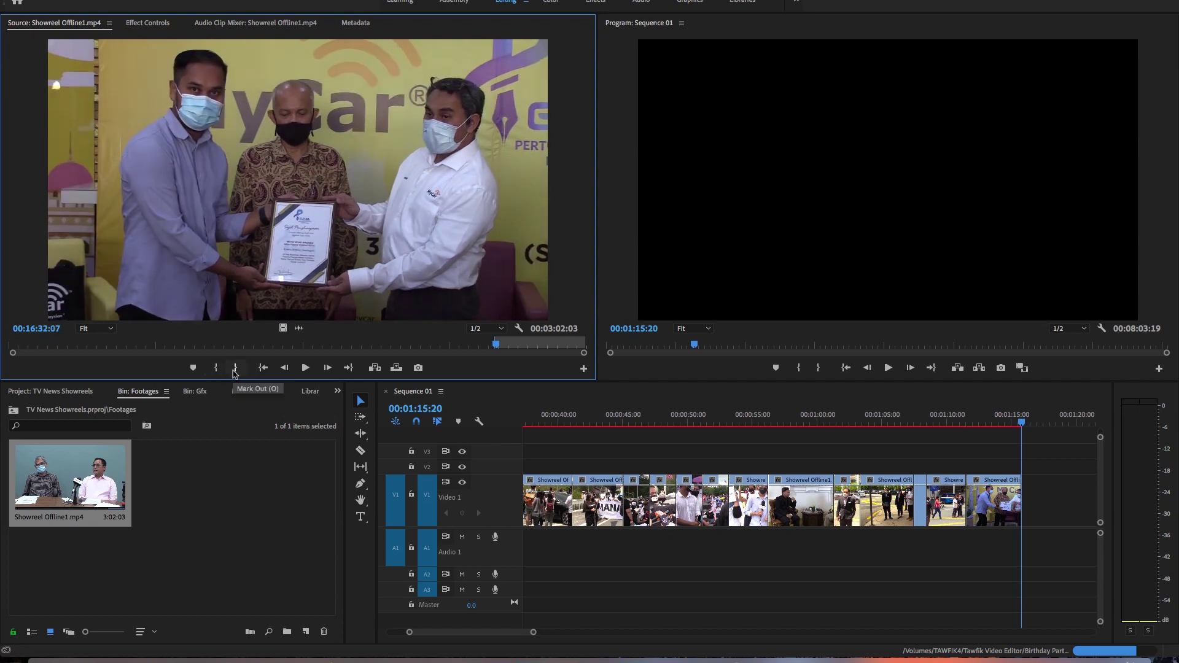
pyautogui.click(234, 367)
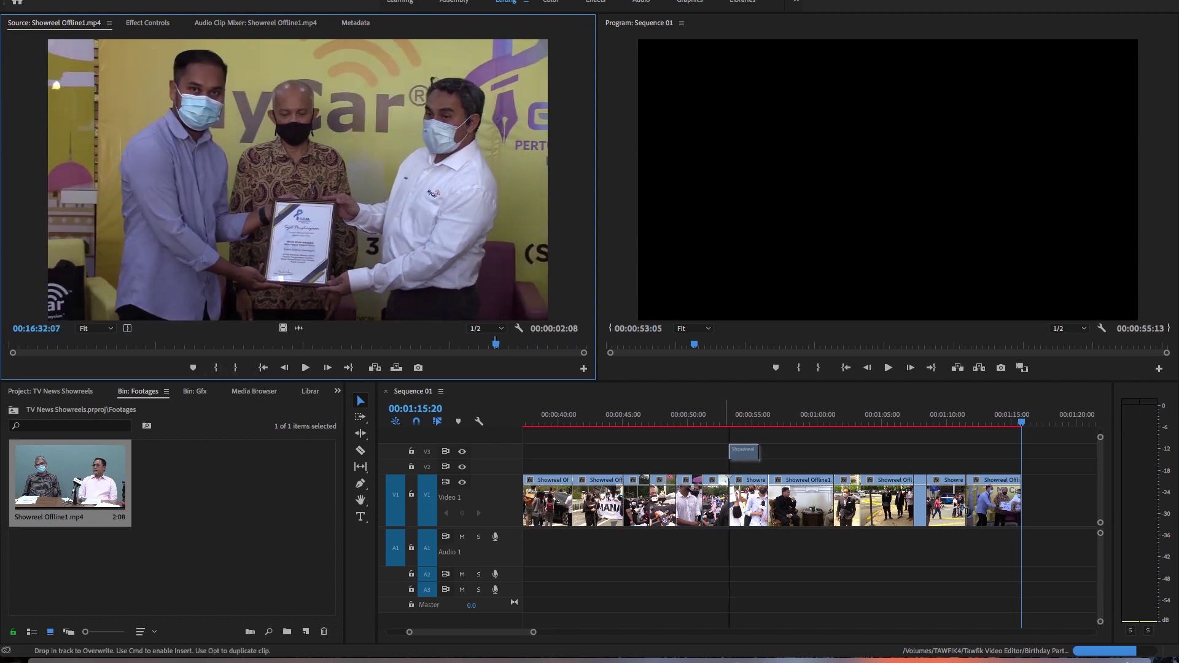
pyautogui.press('.')
# Step: Mark a four-second source range starting on the group holding MyCar signs at about 00:16:32:22
pyautogui.moveTo(499, 353); pyautogui.dragTo(503, 345)
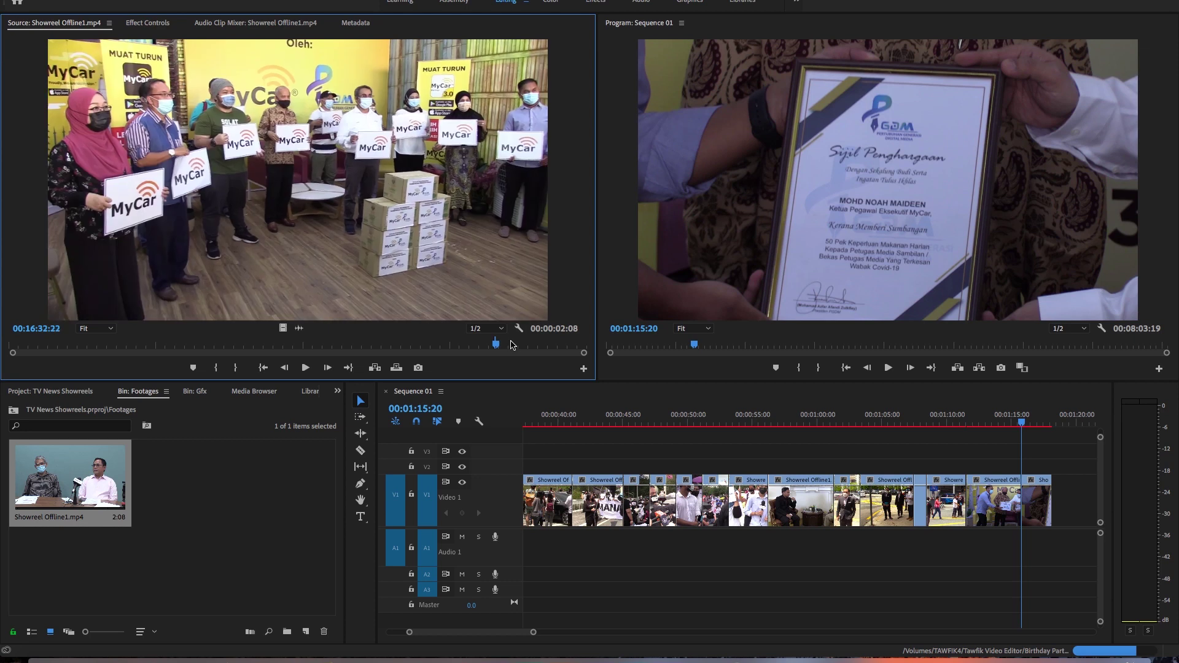
pyautogui.press('i')
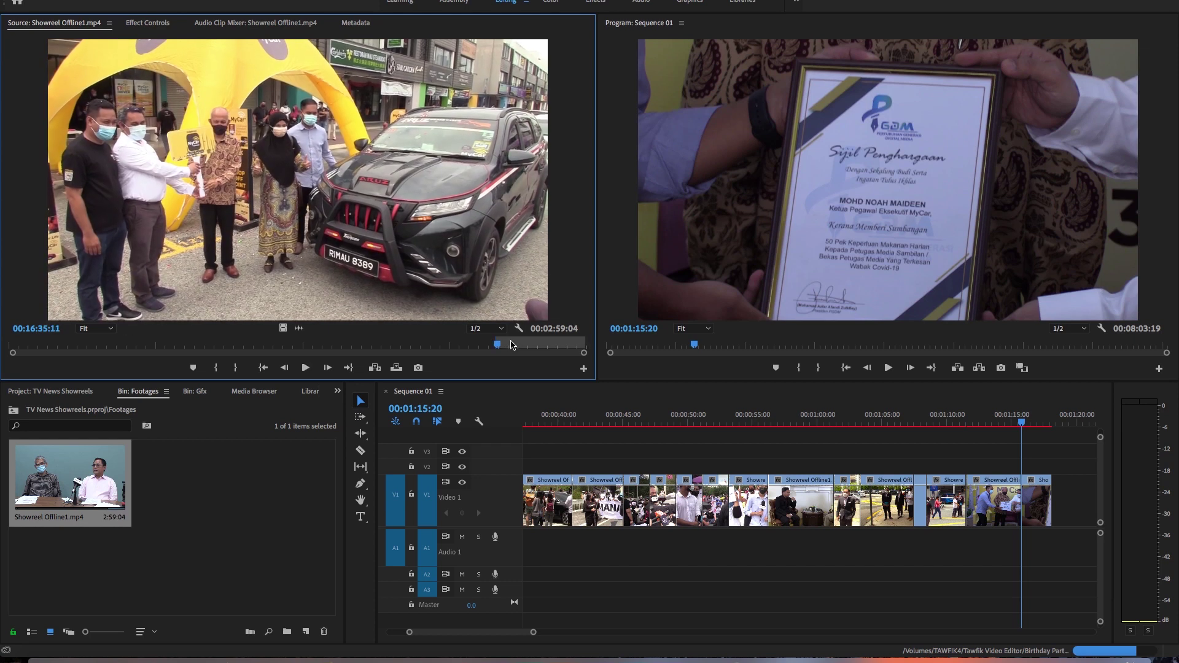
pyautogui.press('Left')
pyautogui.press('Left')
pyautogui.press('Left')
pyautogui.press('Left')
pyautogui.press('Left')
pyautogui.press('Left')
pyautogui.press('Left')
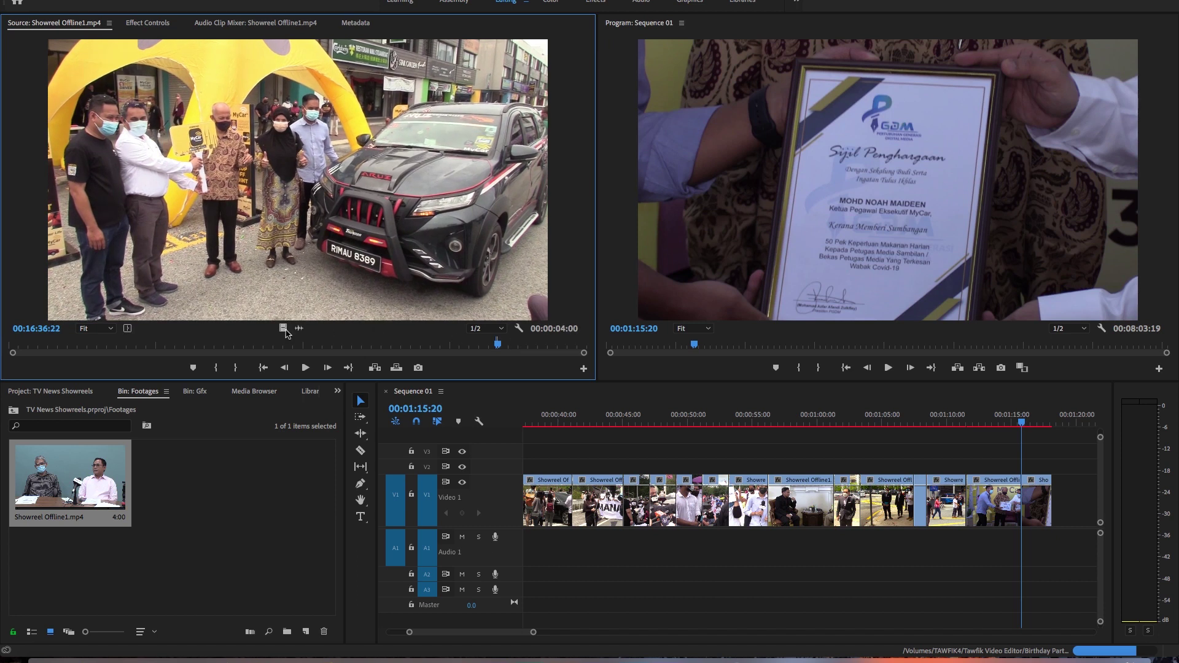
# Step: Place the MyCar sign group's video on V1 after the certificate clip and move the playhead to its end at 00:01:22:04
pyautogui.moveTo(285, 331); pyautogui.dragTo(1054, 501)
pyautogui.scroll(10, 1054, 491)
pyautogui.scroll(-15, 789, 479)
pyautogui.click(740, 420)
pyautogui.scroll(-2, 747, 458)
pyautogui.click(706, 420)
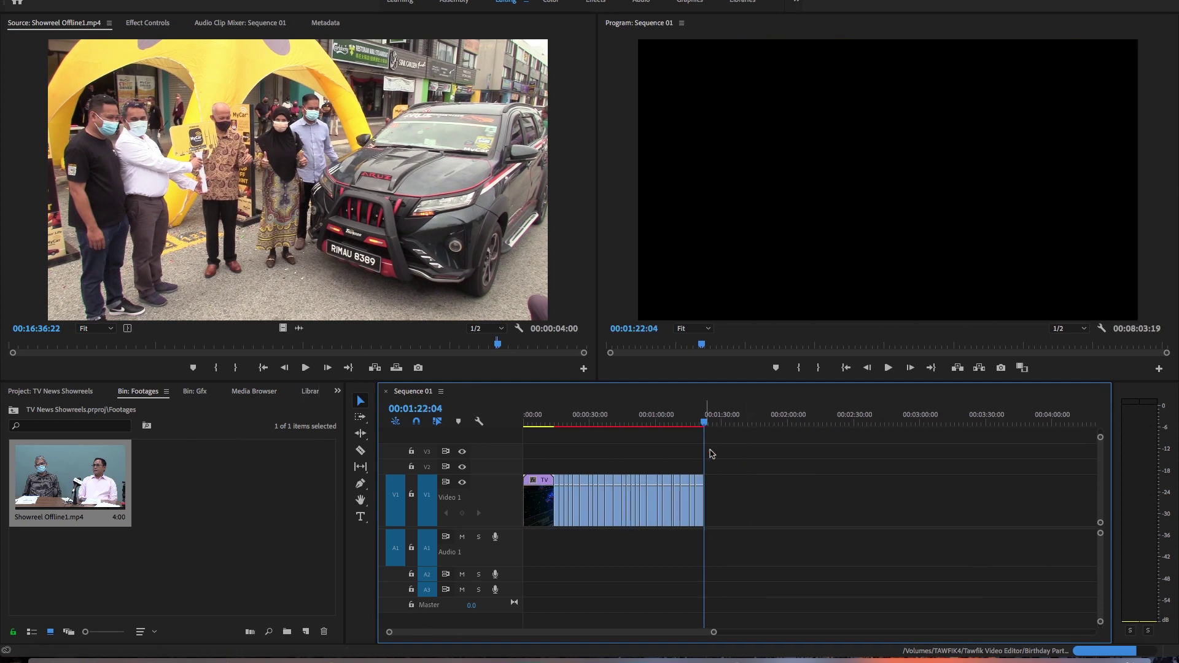
# Step: Mark a 00:00:05:21 shot of the black car, place its video on V1 at 00:01:22:04 and move the playhead to its end
pyautogui.moveTo(501, 349); pyautogui.dragTo(546, 348)
pyautogui.scroll(5, 630, 455)
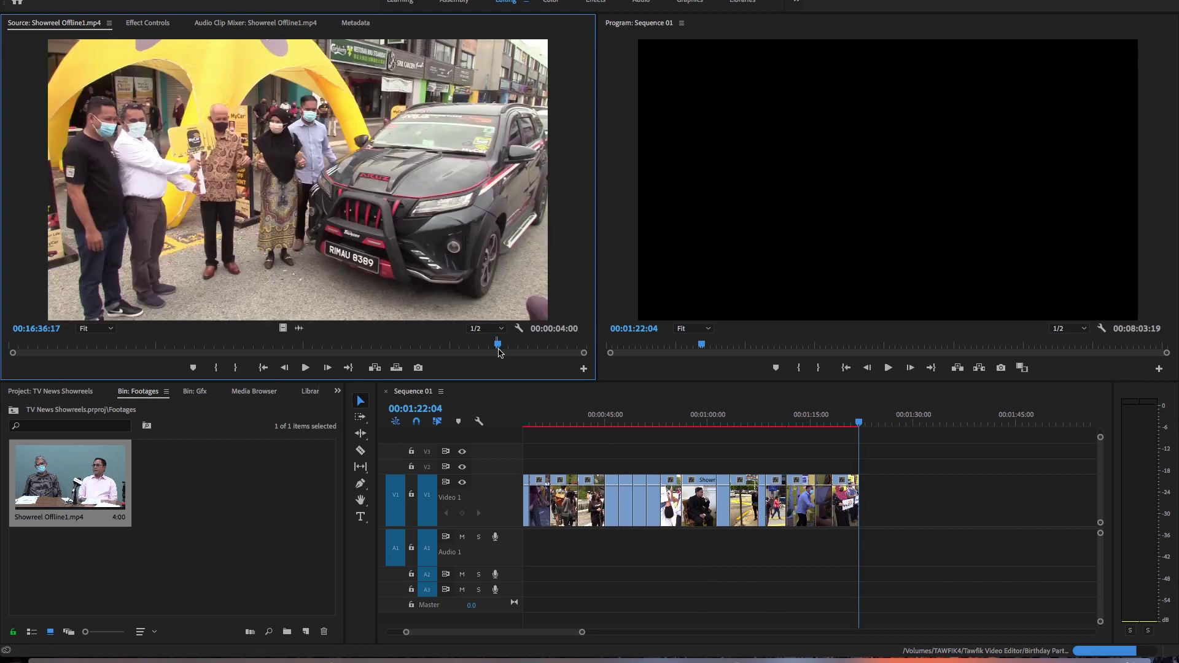
pyautogui.press('o')
pyautogui.moveTo(283, 329); pyautogui.dragTo(867, 500)
pyautogui.press('Down')
# Step: Mark a two-second shot of the four panelists seated on stage and add it to V1 at 00:01:28:01
pyautogui.moveTo(509, 348); pyautogui.dragTo(583, 347)
pyautogui.scroll(4, 700, 537)
pyautogui.scroll(-2, 700, 537)
pyautogui.scroll(-1, 697, 528)
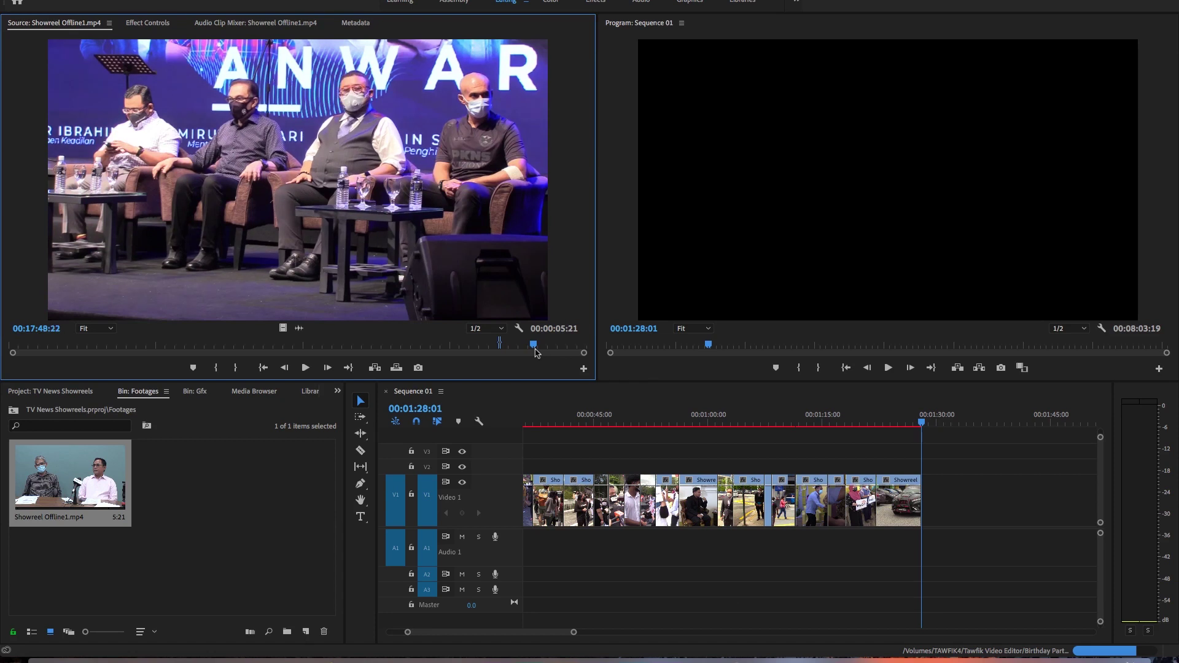
pyautogui.press('.')
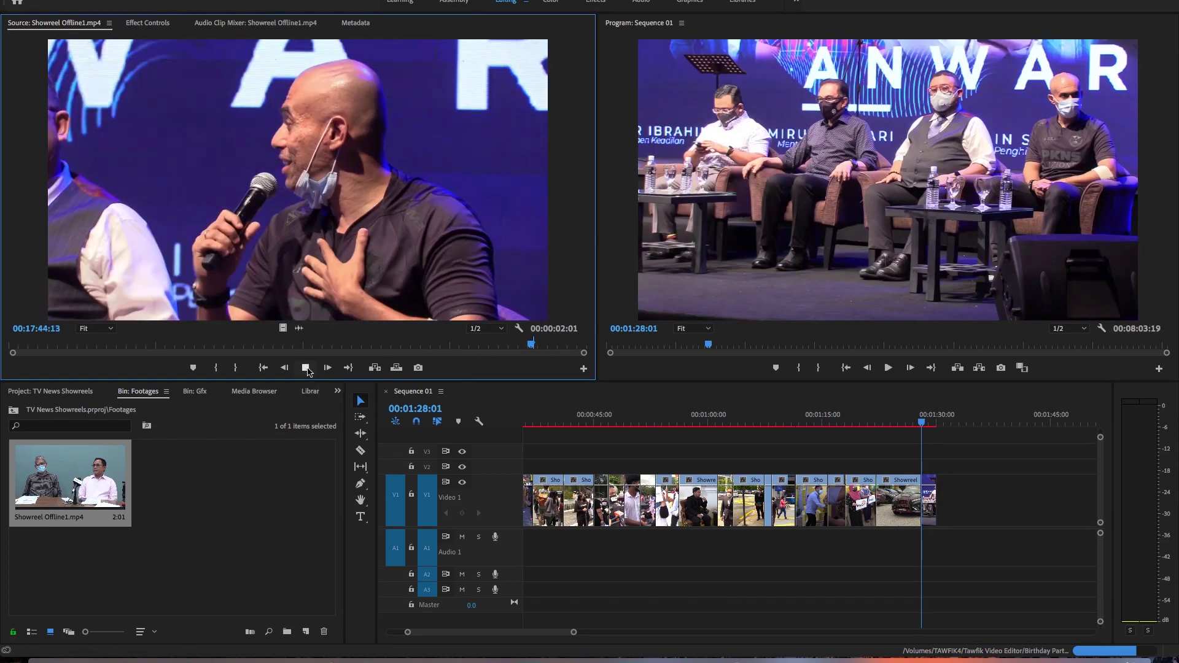
# Step: Mark a two-second shot of the stage speaker holding a microphone, place its video after the panel clip and move the playhead to 00:01:32:03
pyautogui.click(307, 371)
pyautogui.press('o')
pyautogui.moveTo(283, 329); pyautogui.dragTo(948, 494)
pyautogui.moveTo(955, 420); pyautogui.dragTo(947, 421)
pyautogui.press('Down')
# Step: Mark a two-second shot of the wooden plaque presentation around 00:18:08:10 in the source footage
pyautogui.click(543, 348)
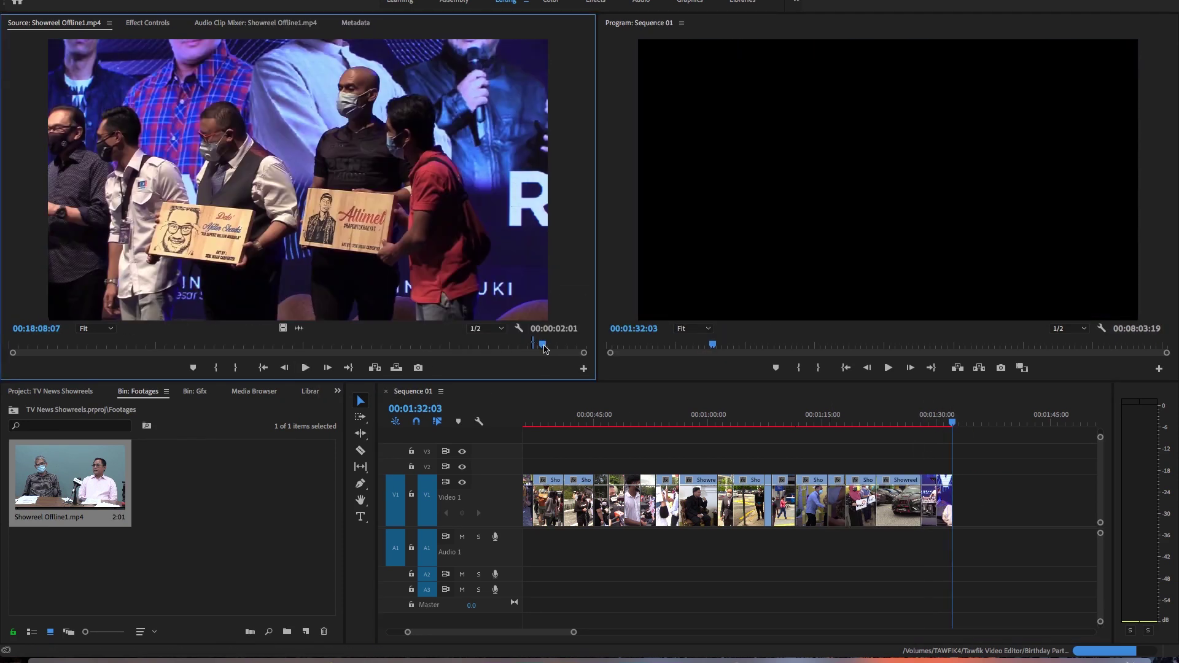
pyautogui.press('o')
pyautogui.press('Left')
pyautogui.press('Left')
pyautogui.press('Left')
pyautogui.press('Left')
pyautogui.press('Left')
pyautogui.press('Left')
pyautogui.press('Left')
pyautogui.press('Left')
pyautogui.press('Left')
pyautogui.press('Left')
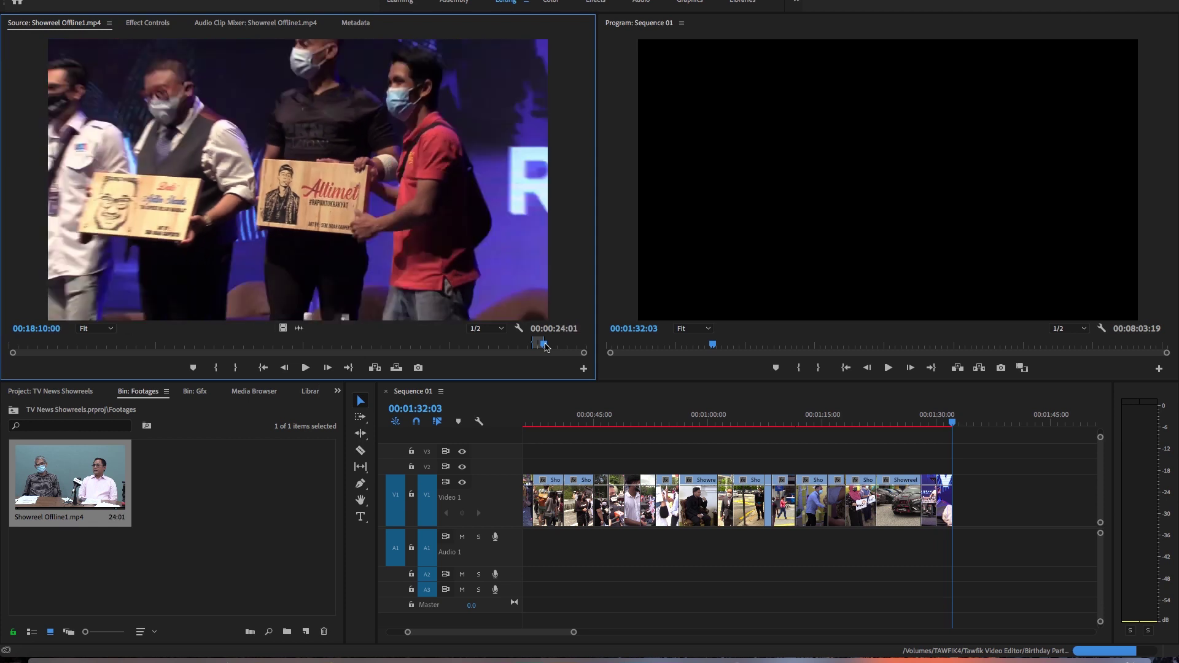
# Step: Place the plaque presentation's video on V1 at 00:01:32:03, move the playhead to 00:01:34:04 and save the project
pyautogui.moveTo(283, 328); pyautogui.dragTo(958, 501)
pyautogui.scroll(3, 958, 500)
pyautogui.hscroll(5, 958, 500)
pyautogui.moveTo(673, 425); pyautogui.dragTo(680, 424)
pyautogui.press('super+s')
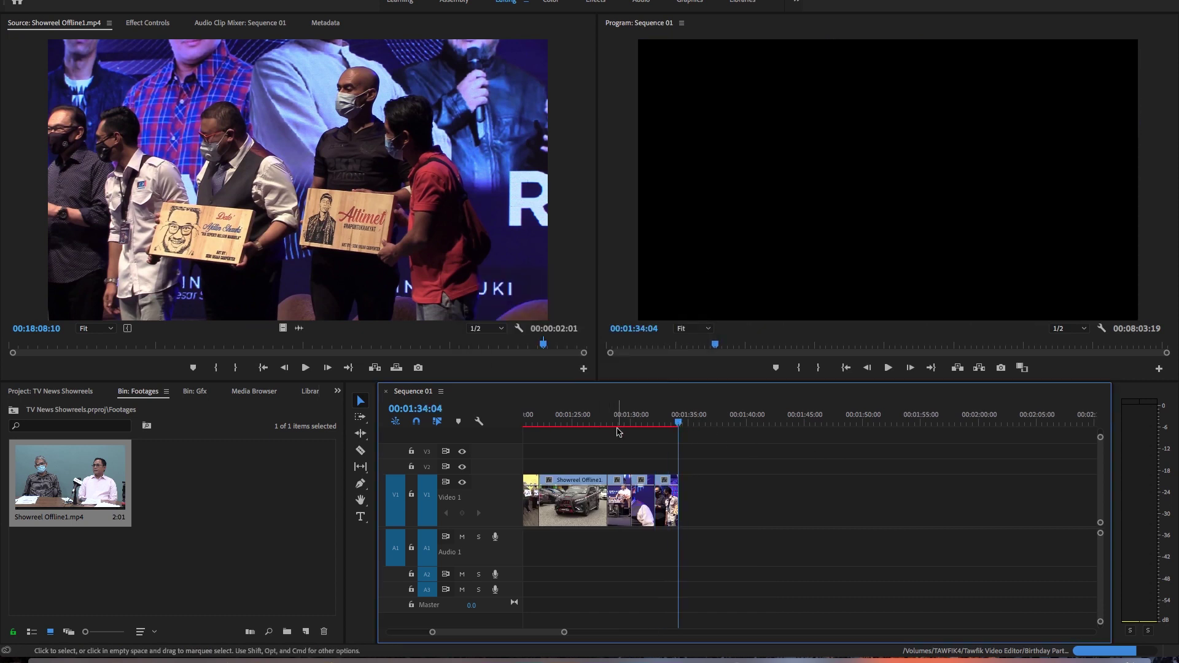
pyautogui.press('super+s')
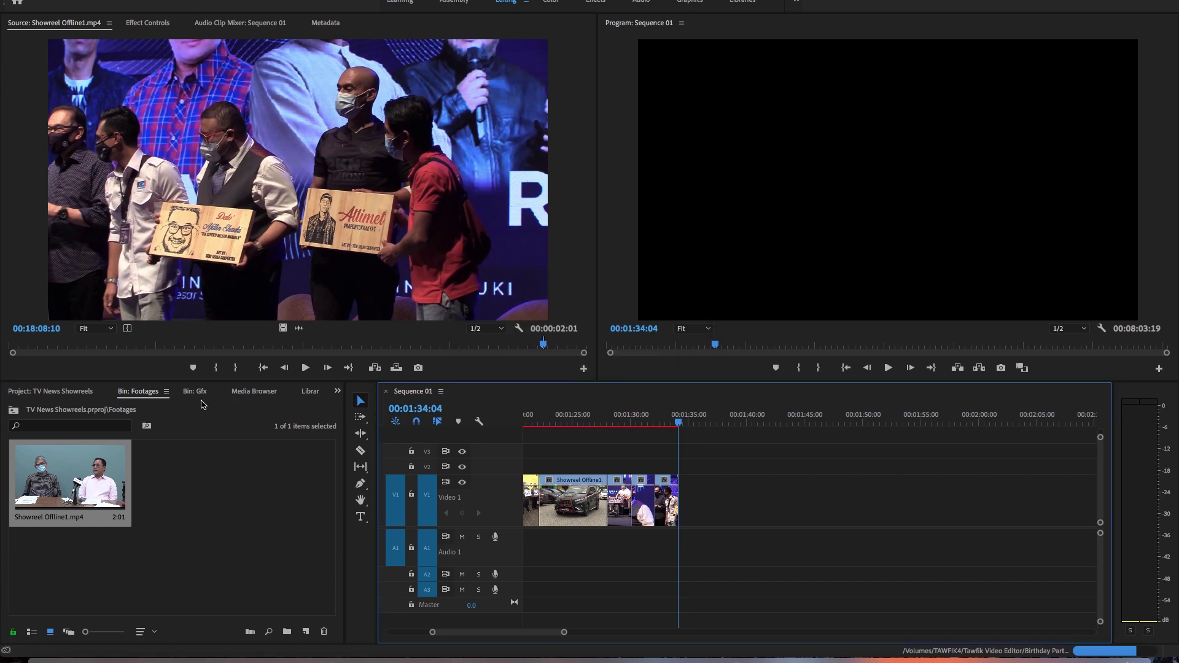
# Step: Add the FINA Diving World Cup shots to the end of V1 and bring the closing titles up behind them
pyautogui.moveTo(567, 343); pyautogui.dragTo(587, 343)
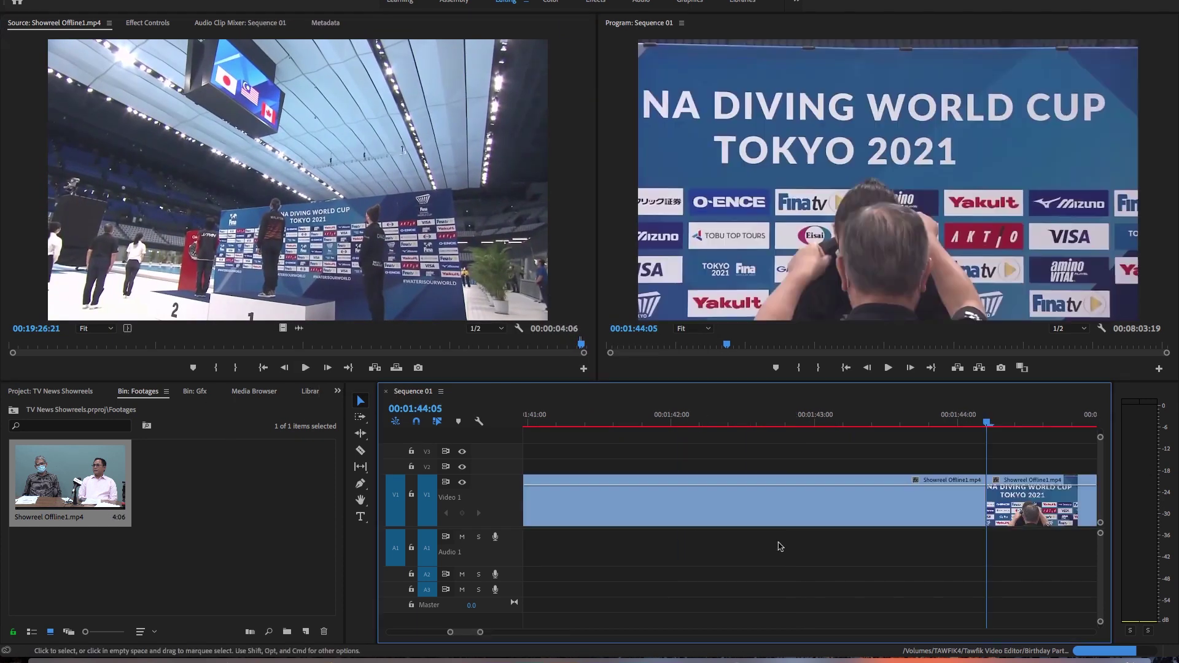
pyautogui.click(607, 423)
pyautogui.moveTo(606, 422); pyautogui.dragTo(586, 423)
pyautogui.click(781, 423)
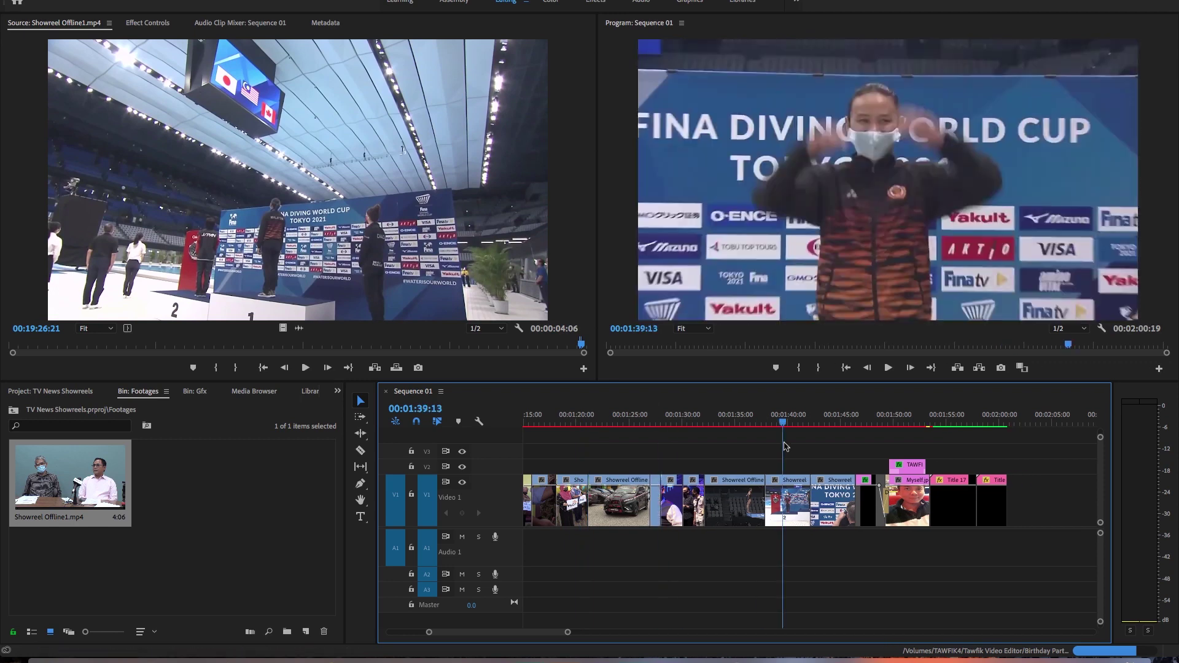
# Step: Move the closing clips away from the last Diving World Cup shot to open a gap on V1
pyautogui.press('=')
pyautogui.click(829, 423)
pyautogui.moveTo(829, 422); pyautogui.dragTo(870, 423)
pyautogui.moveTo(902, 504); pyautogui.dragTo(951, 505)
# Step: Mark a one-second shot of the applauding teammates around 00:19:22:01 and move the closing clips back toward the diving shots
pyautogui.click(567, 346)
pyautogui.moveTo(566, 346); pyautogui.dragTo(578, 345)
pyautogui.press('i')
pyautogui.press('o')
pyautogui.click(890, 422)
pyautogui.moveTo(939, 510); pyautogui.dragTo(909, 510)
# Step: Review the assembled clips on the timeline, checking the cuts around the box handover at 00:01:12:14
pyautogui.click(603, 423)
pyautogui.click(544, 422)
pyautogui.press('=')
pyautogui.press('=')
pyautogui.press('=')
pyautogui.press('=')
pyautogui.press('=')
pyautogui.press('-')
pyautogui.press('-')
pyautogui.press('-')
pyautogui.press('-')
pyautogui.click(749, 423)
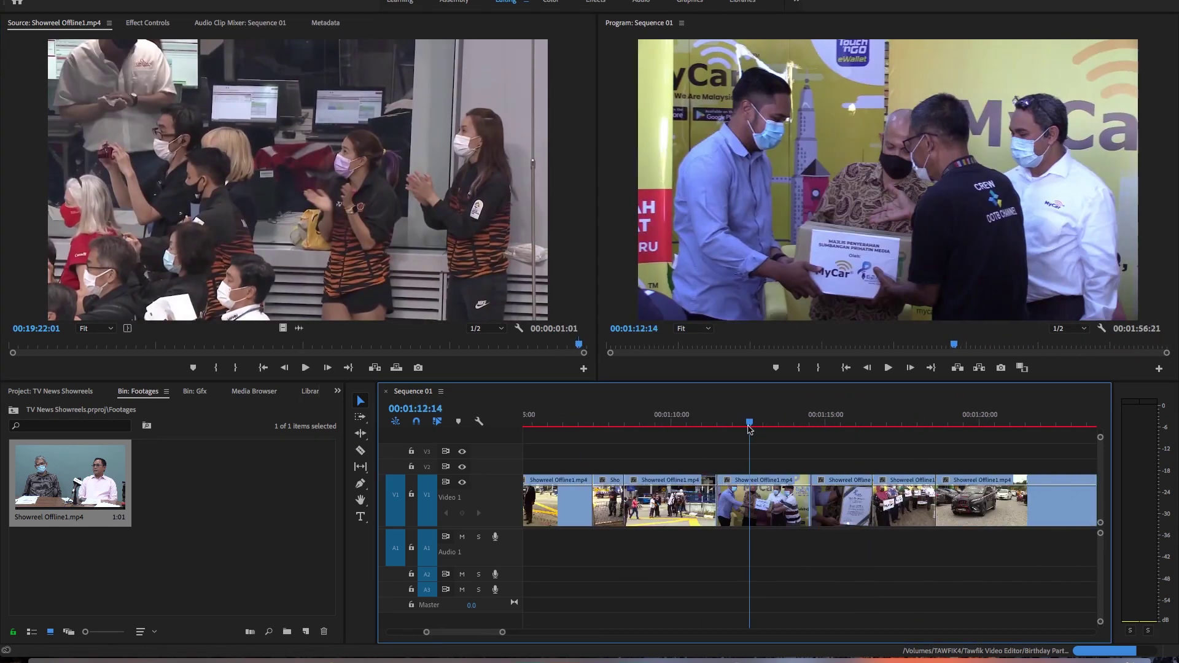
# Step: Cut a shot that precedes the box handover on V1 and remove its surplus portion, closing the gap
pyautogui.click(689, 423)
pyautogui.moveTo(517, 632); pyautogui.dragTo(487, 633)
pyautogui.click(753, 423)
pyautogui.click(791, 423)
pyautogui.press('c')
pyautogui.click(712, 503)
pyautogui.press('Delete')
# Step: Cut another overlong shot further back on V1 and remove its excess part
pyautogui.click(708, 423)
pyautogui.click(766, 422)
pyautogui.click(771, 505)
pyautogui.press('Delete')
# Step: Step back through the cuts to the protest shots around 00:00:37:02 and remove a surplus piece from V1
pyautogui.click(602, 422)
pyautogui.click(724, 423)
pyautogui.press('Up')
pyautogui.press('Up')
pyautogui.press('Up')
pyautogui.press('Up')
pyautogui.press('Up')
pyautogui.press('Up')
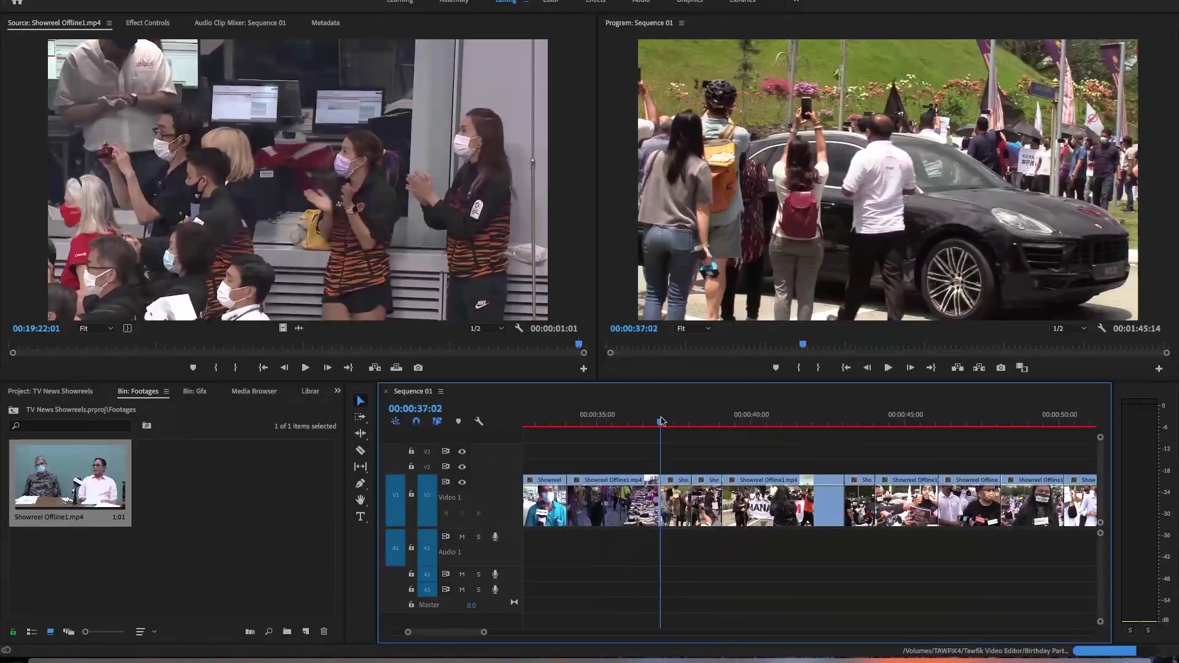
pyautogui.click(608, 422)
pyautogui.click(624, 507)
pyautogui.press('Delete')
# Step: Shorten the meeting-table shot that follows the intro by cutting it and removing its unwanted portion
pyautogui.moveTo(469, 633); pyautogui.dragTo(436, 632)
pyautogui.click(692, 421)
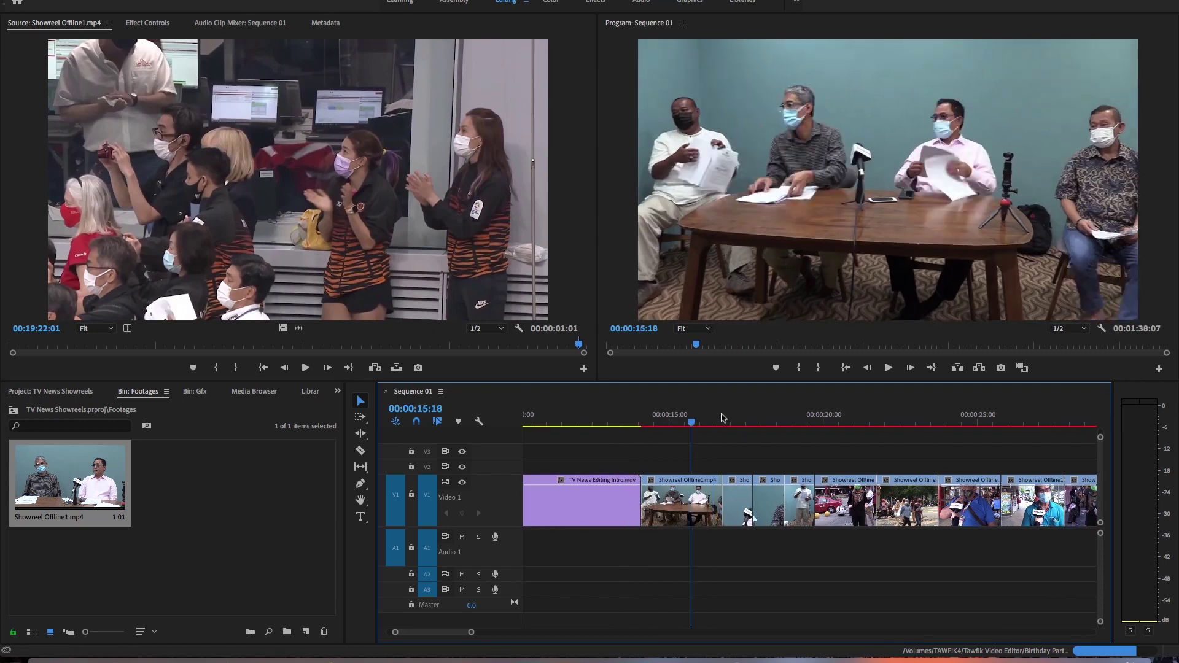
pyautogui.click(697, 421)
pyautogui.click(716, 421)
pyautogui.press('c')
pyautogui.press('v')
pyautogui.click(674, 503)
pyautogui.press('Delete')
# Step: Examine the Lumetri Color curves settings of the seated interview shot at 00:00:43:11
pyautogui.moveTo(526, 633); pyautogui.dragTo(498, 633)
pyautogui.click(620, 422)
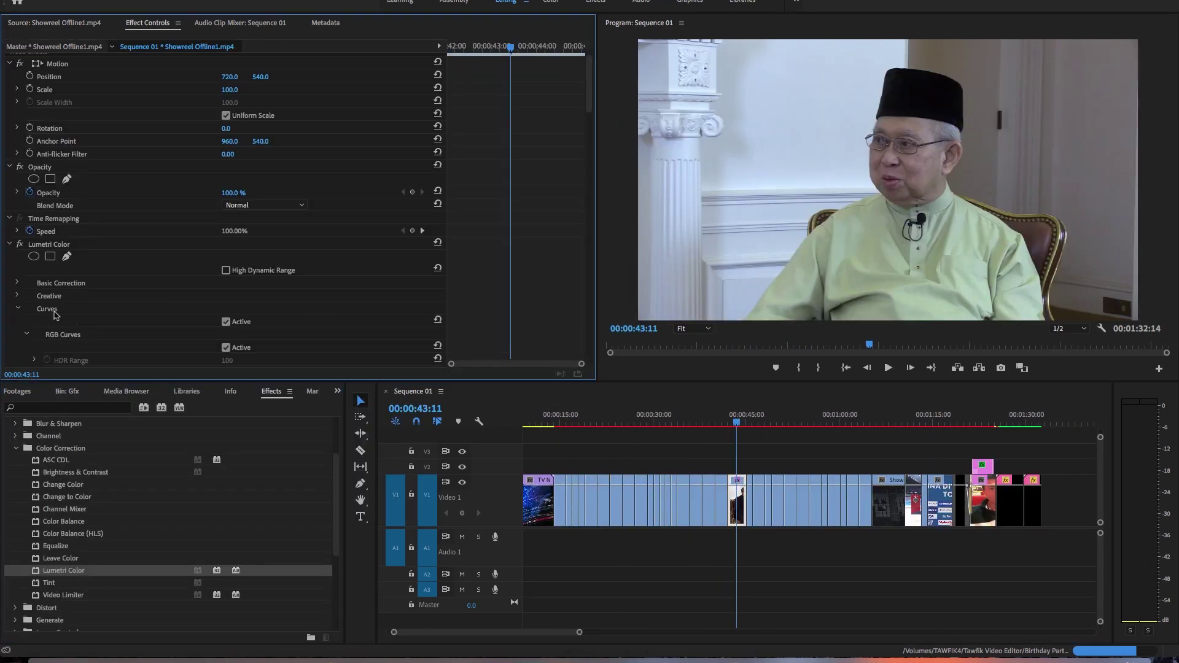
pyautogui.scroll(-10, 228, 202)
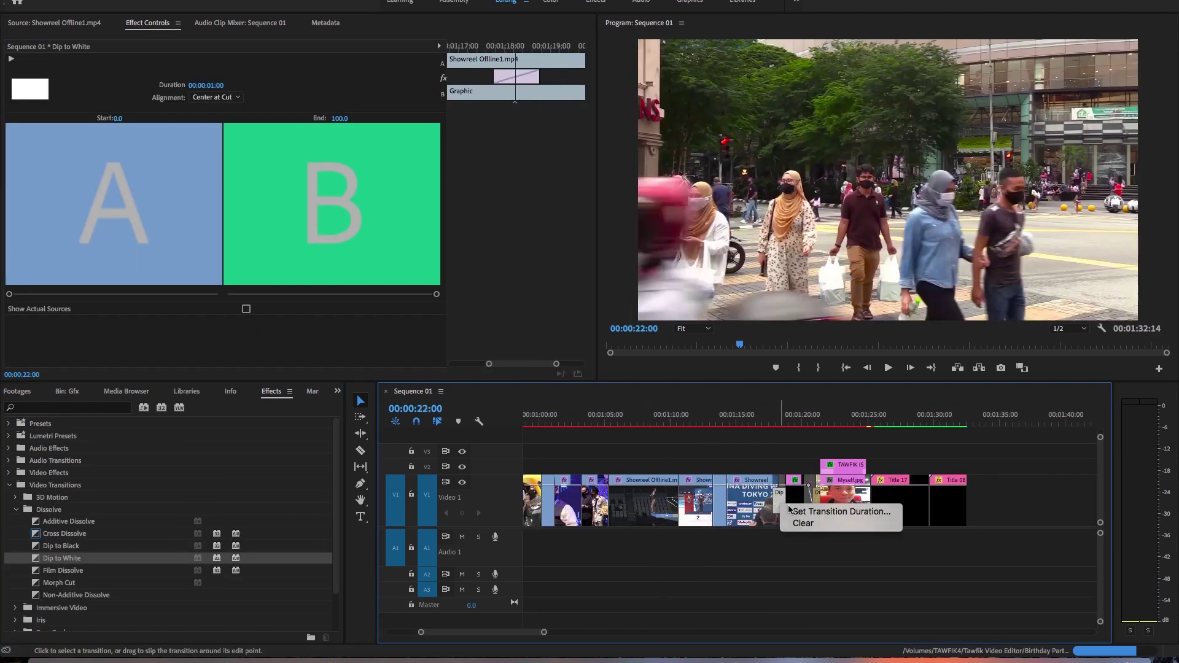
# Step: Set the duration of the Dip to White transition between the last diving shot and the closing graphic to 15 frames
pyautogui.click(793, 509)
pyautogui.write('20')
pyautogui.press('Return')
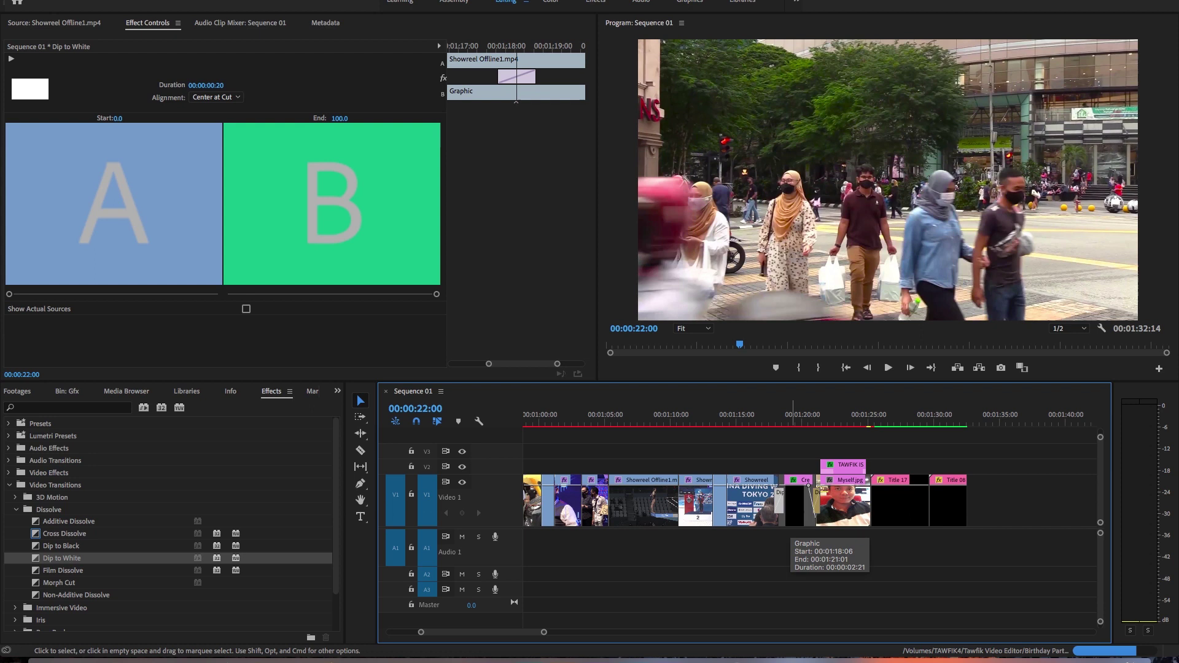
pyautogui.doubleClick(779, 505)
pyautogui.write('15')
pyautogui.press('Return')
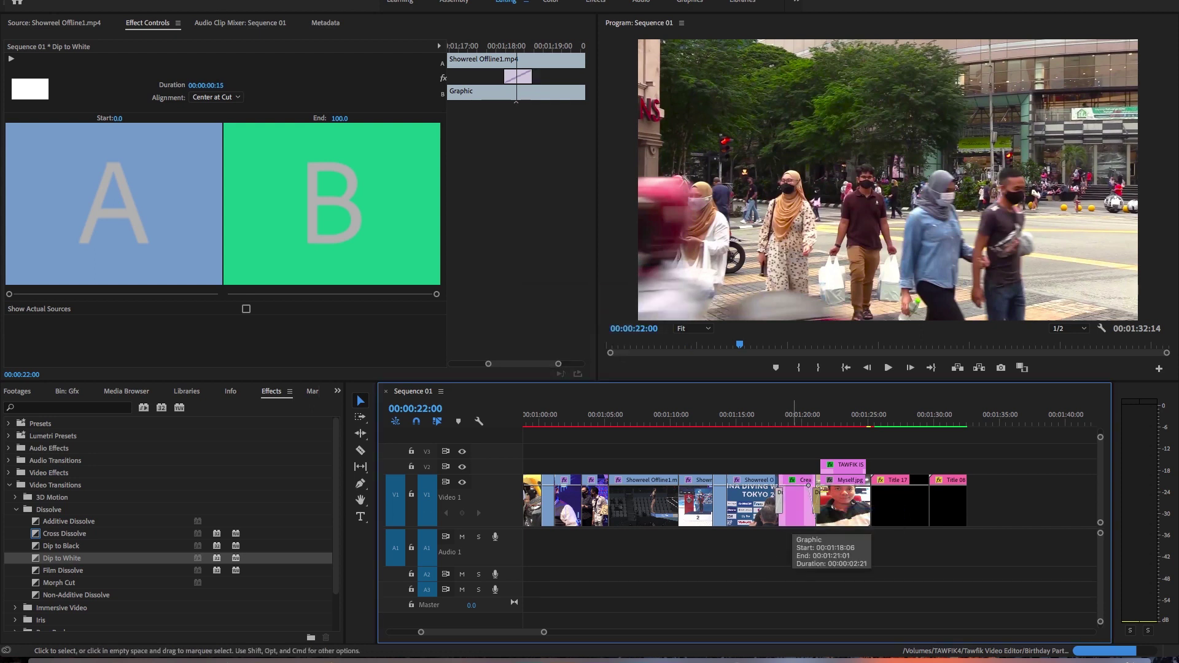
# Step: Set the duration of the Dip to White transition between the intro and the first news shot to 15 frames
pyautogui.moveTo(539, 633); pyautogui.dragTo(472, 637)
pyautogui.moveTo(696, 423)
pyautogui.mouseDown()
pyautogui.moveTo(676, 424)
pyautogui.moveTo(689, 425)
pyautogui.mouseUp()
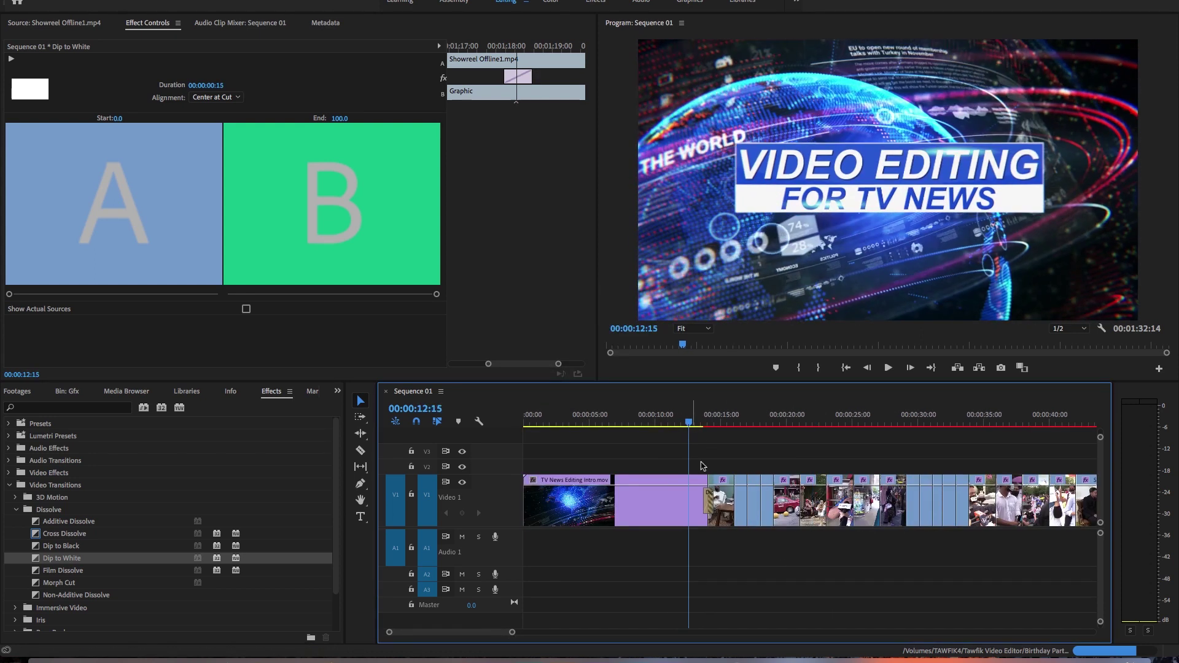
pyautogui.doubleClick(709, 498)
pyautogui.write('15')
pyautogui.press('Return')
# Step: Add a 15-frame Dip to White transition between Myself.jpg and Title 17 and adjust its placement over the cut
pyautogui.scroll(-10, 799, 492)
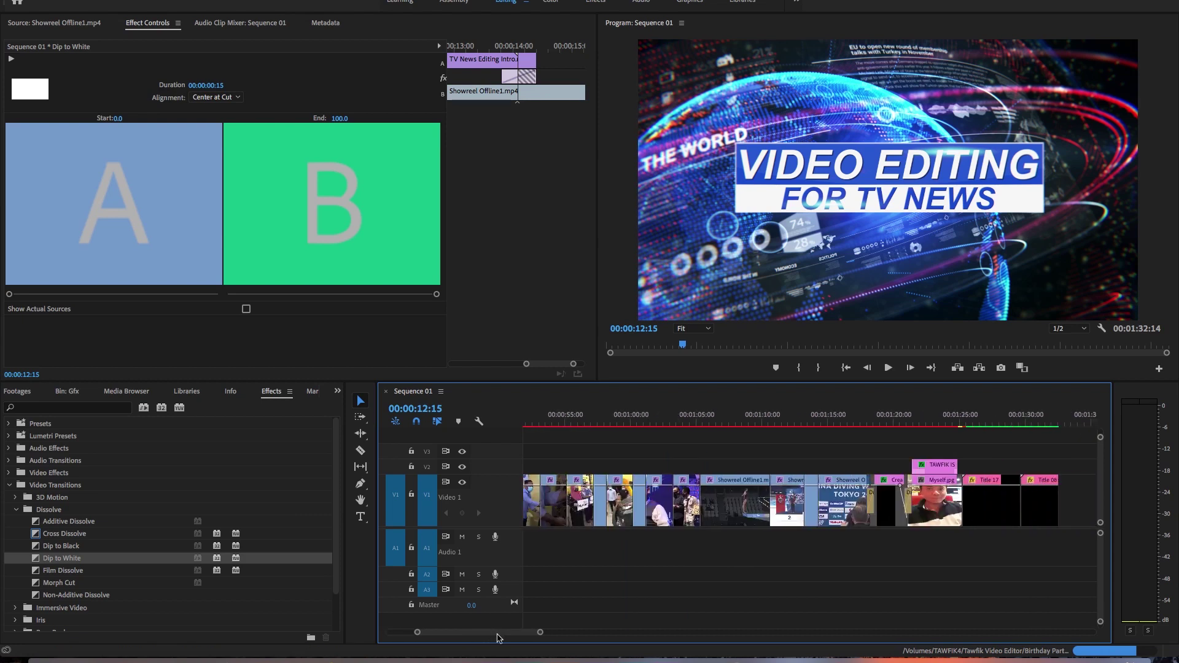
pyautogui.click(912, 420)
pyautogui.moveTo(912, 419); pyautogui.dragTo(911, 420)
pyautogui.moveTo(62, 558); pyautogui.dragTo(915, 500)
pyautogui.doubleClick(915, 499)
pyautogui.write('15')
pyautogui.press('Return')
pyautogui.click(499, 51)
pyautogui.moveTo(517, 77); pyautogui.dragTo(502, 77)
# Step: Move to the end of the sequence and save the TV News Showreels project
pyautogui.moveTo(914, 420); pyautogui.dragTo(1012, 419)
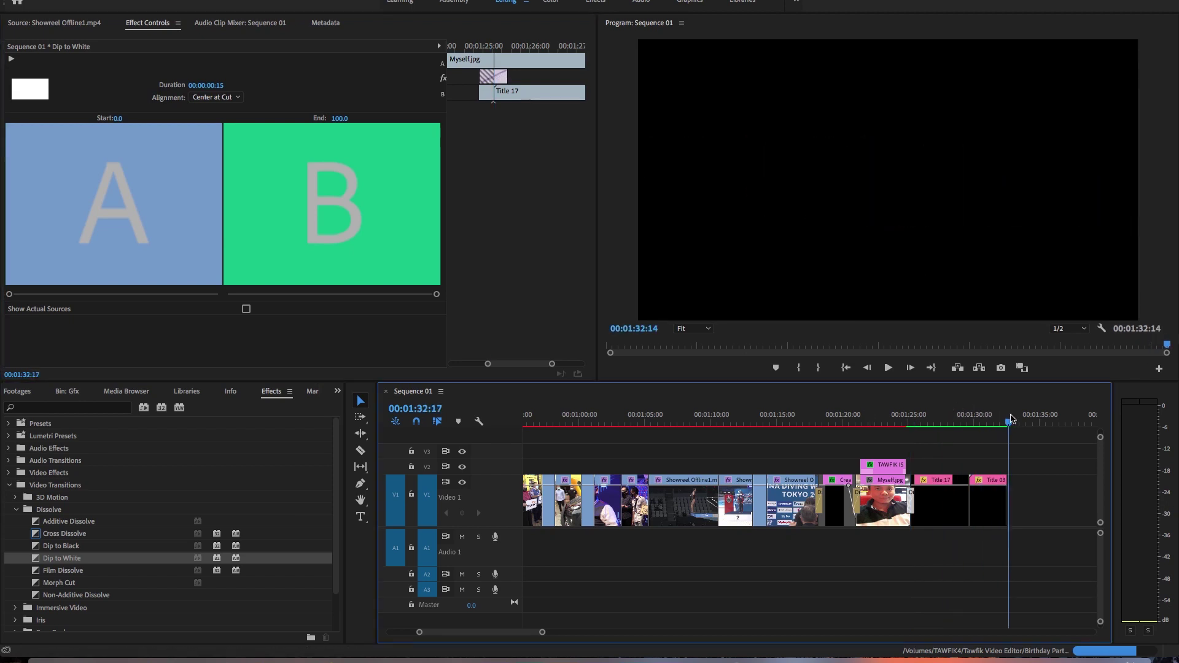
pyautogui.click(711, 563)
pyautogui.press('super+s')
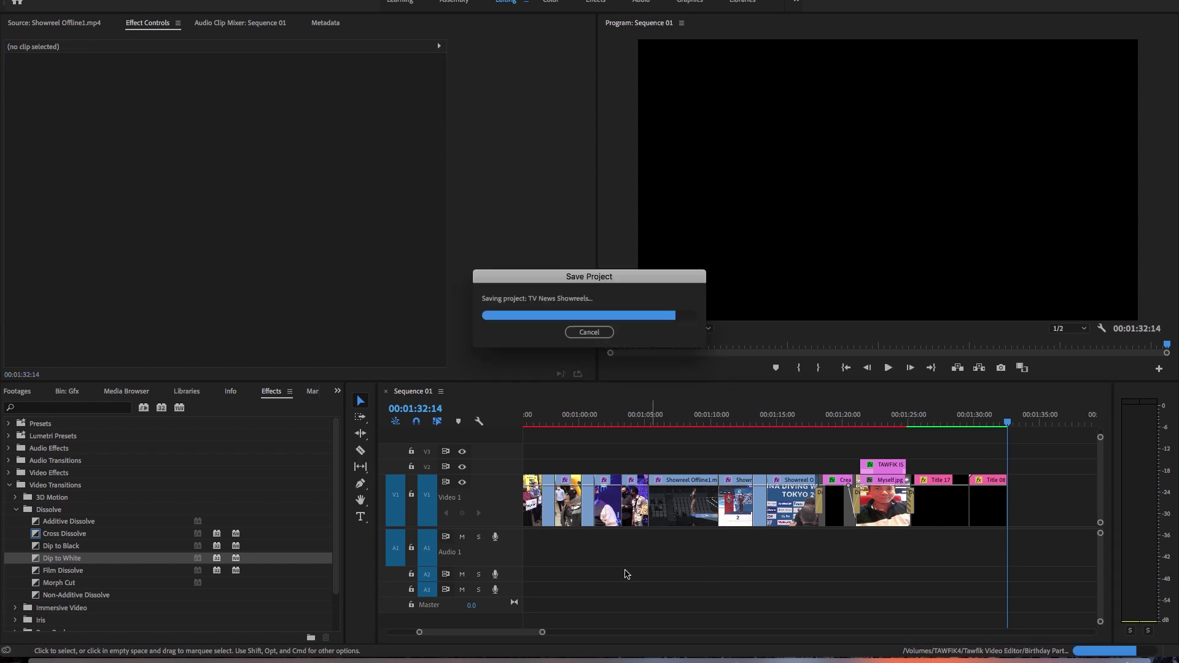
# Step: Place TV News Lower3rd.mov from the Gfx bin on V2 at 00:00:16:02 and preview it over the footage
pyautogui.moveTo(535, 632); pyautogui.dragTo(494, 632)
pyautogui.click(736, 421)
pyautogui.click(337, 391)
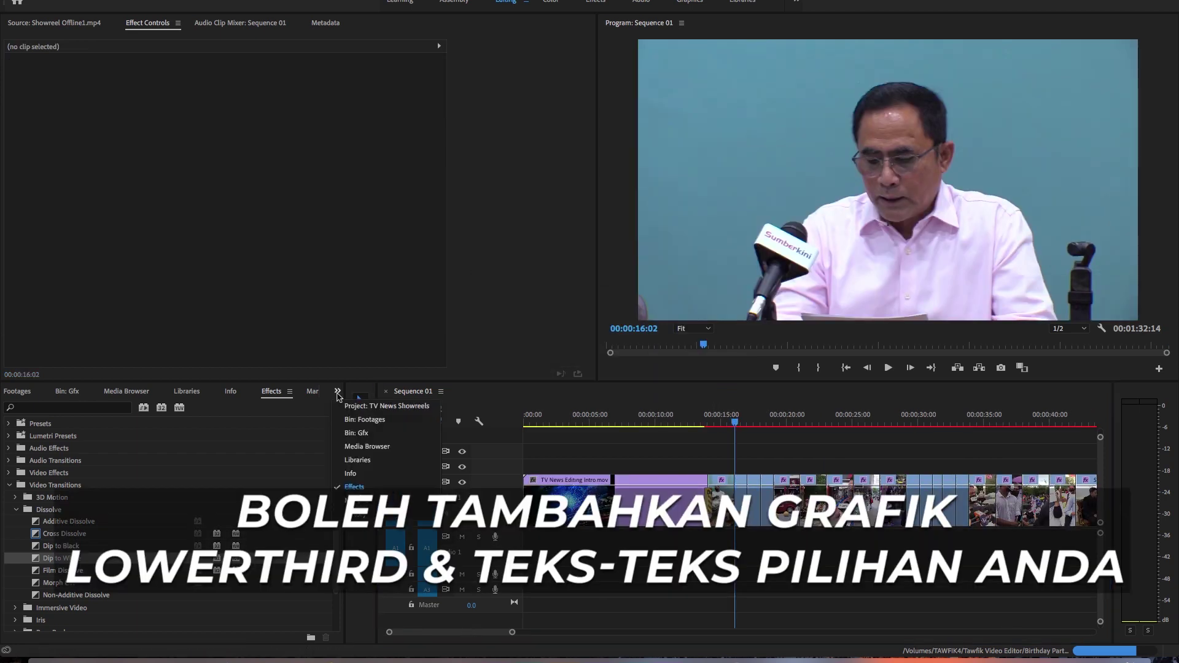
pyautogui.click(367, 433)
pyautogui.moveTo(172, 472); pyautogui.dragTo(738, 467)
pyautogui.press('space')
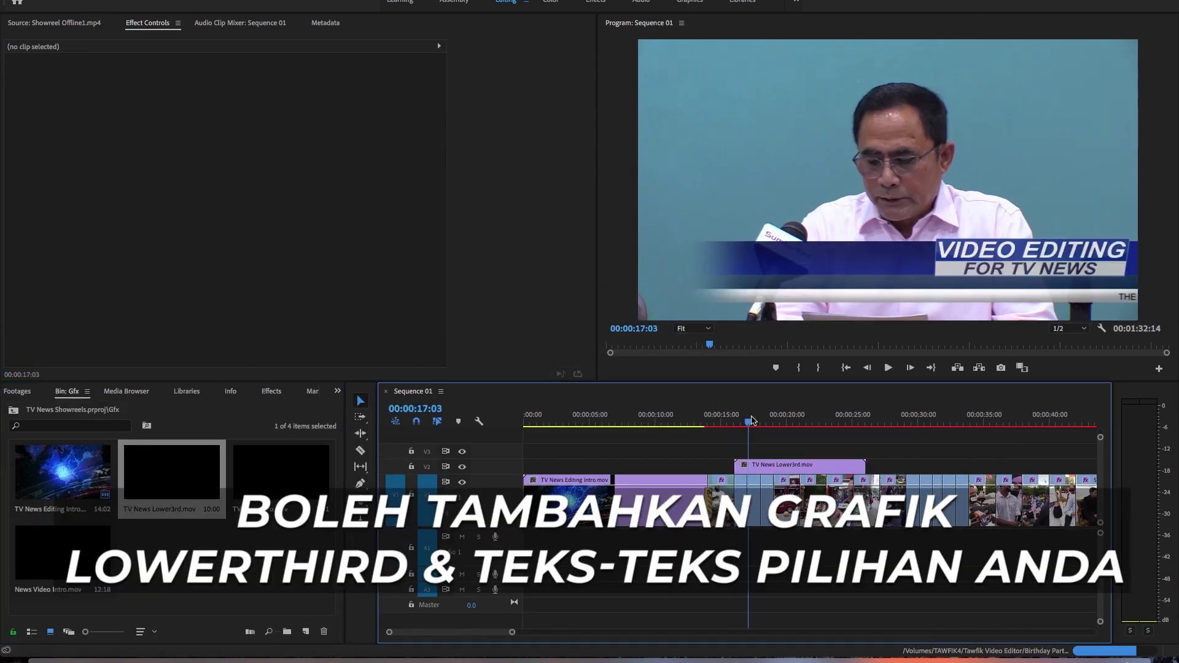
pyautogui.press('space')
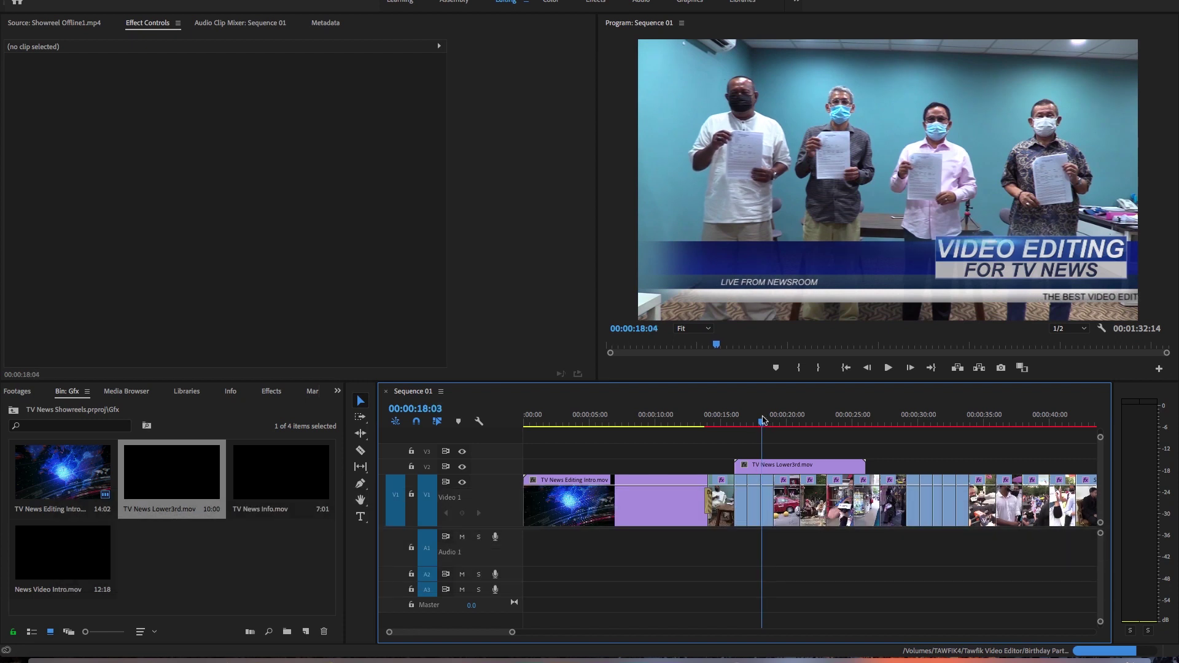
# Step: Add the Bold Web Caption template on V3 above the lower third and extend it to the lower third's end
pyautogui.press('-')
pyautogui.press('-')
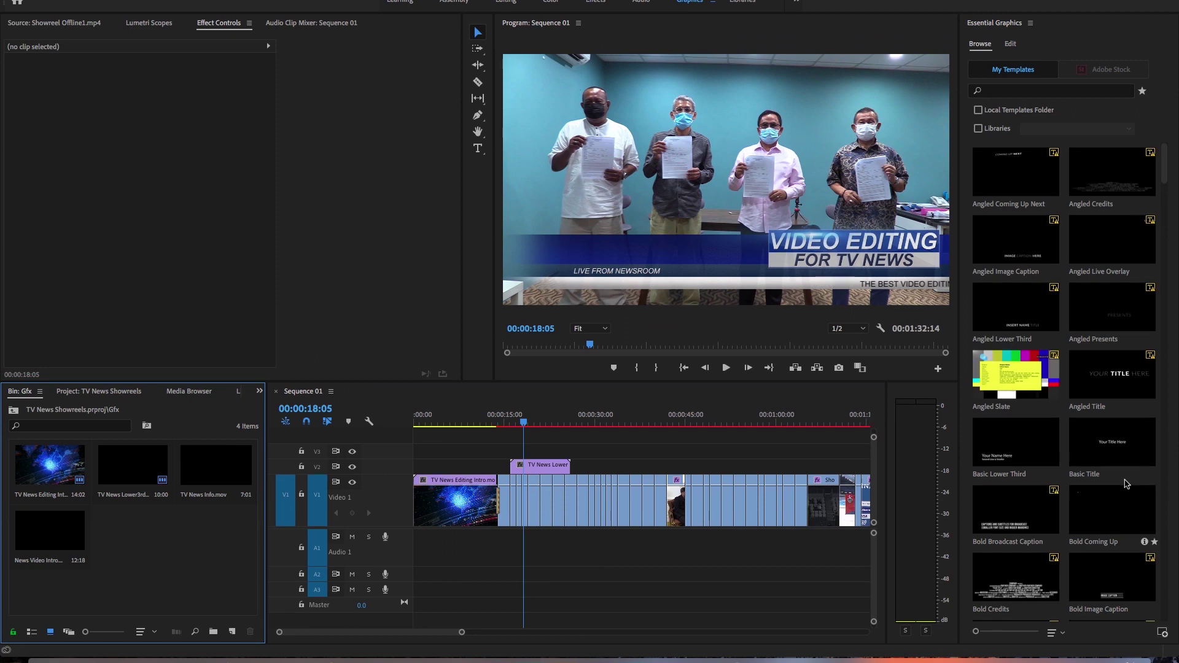
pyautogui.scroll(-8, 1126, 482)
pyautogui.moveTo(1103, 387); pyautogui.dragTo(726, 423)
pyautogui.press('=')
pyautogui.press('=')
pyautogui.click(520, 418)
pyautogui.press('=')
pyautogui.moveTo(657, 452); pyautogui.dragTo(734, 462)
# Step: Replace the caption text with "TV News Video Editing Service" at 00:00:21:24 and enlarge its text box downward
pyautogui.click(635, 418)
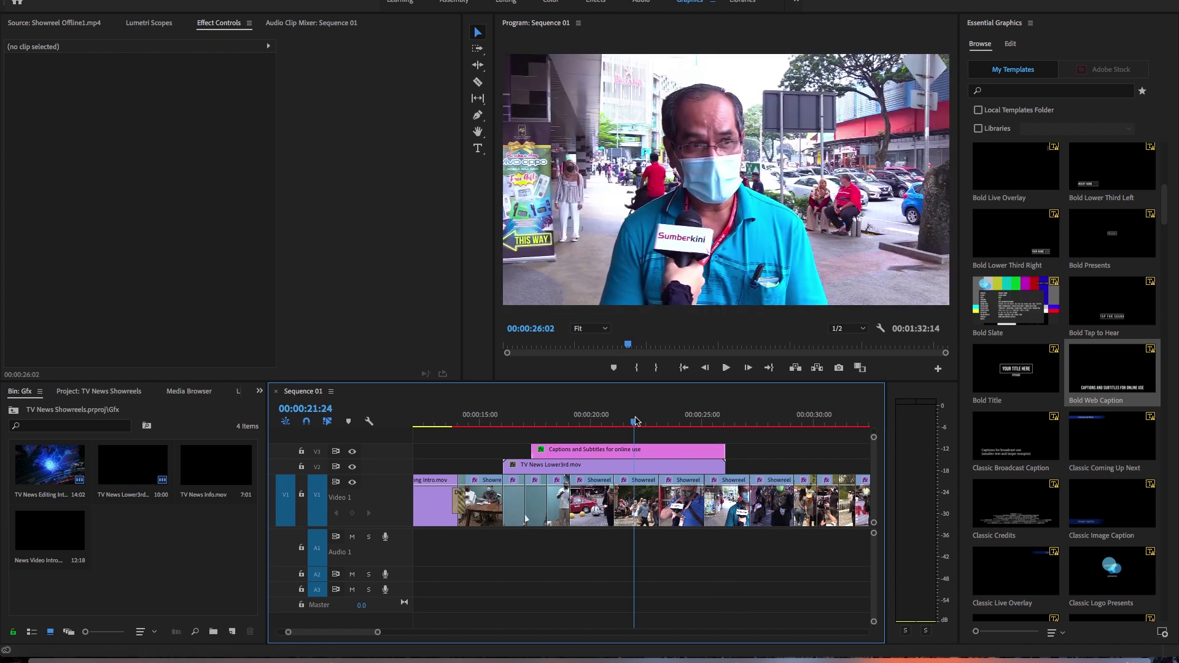
pyautogui.doubleClick(636, 450)
pyautogui.write('TV N')
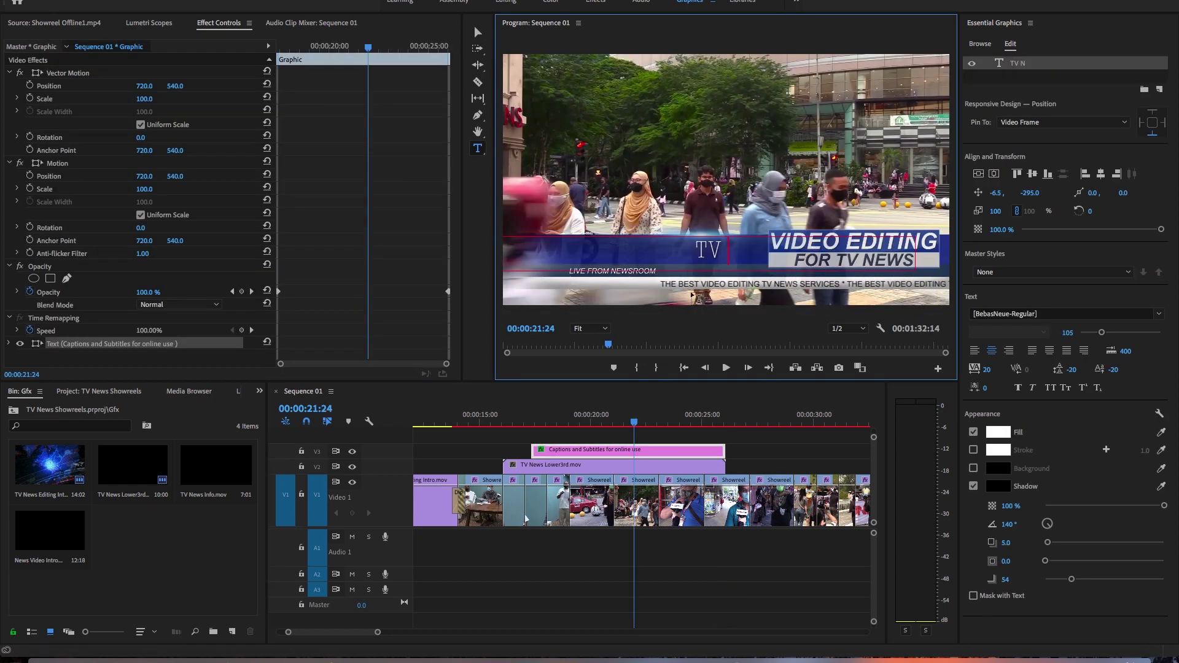
pyautogui.write('ews Video E')
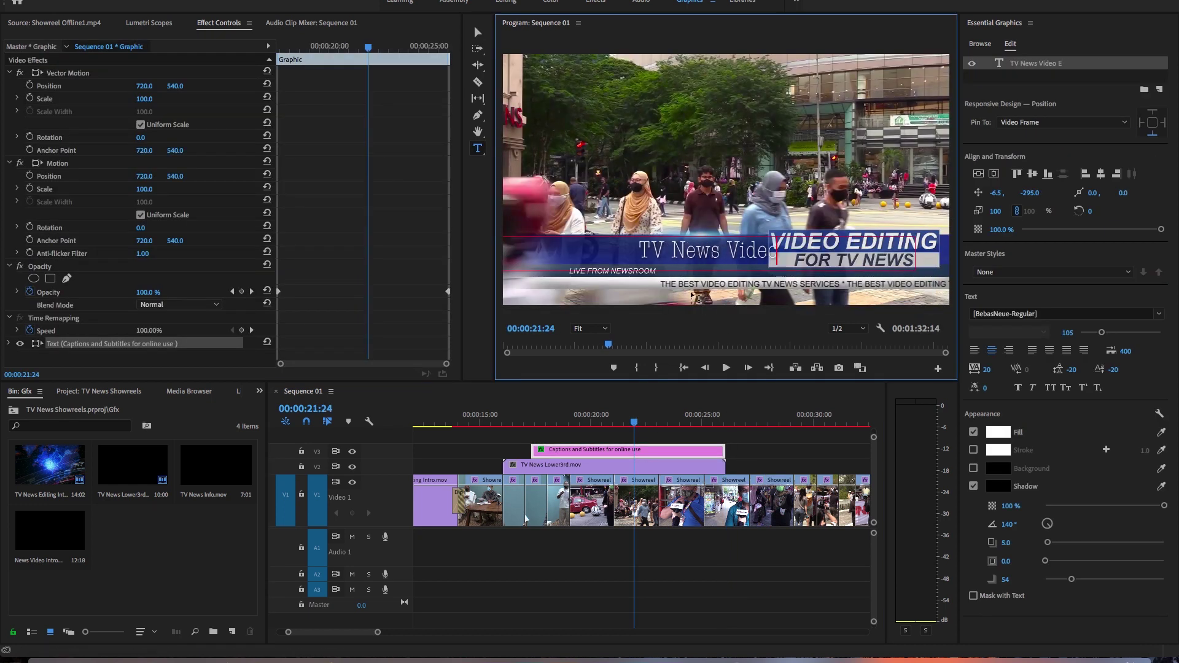
pyautogui.write('diting Service')
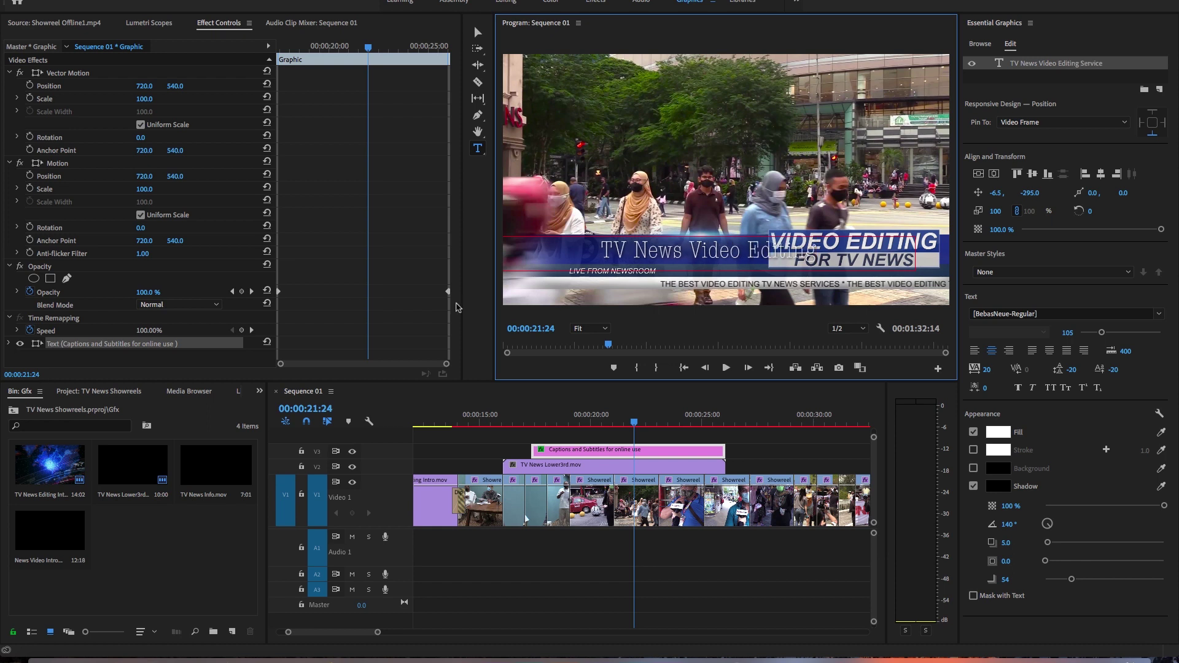
pyautogui.click(477, 32)
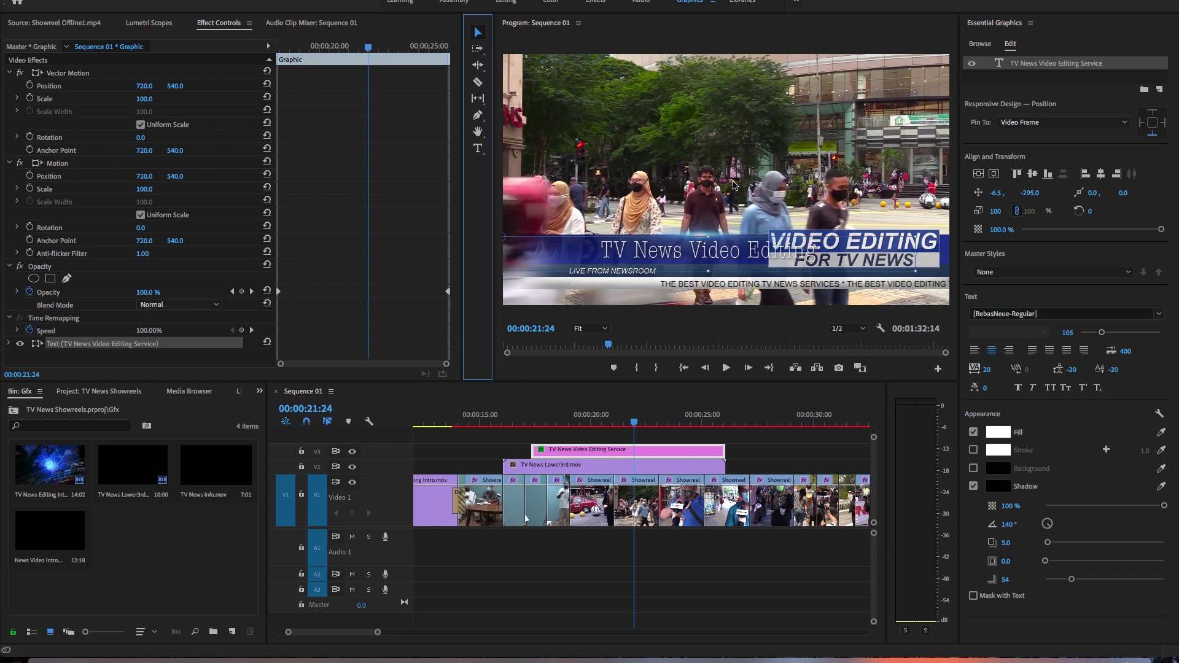
pyautogui.moveTo(714, 271); pyautogui.dragTo(709, 309)
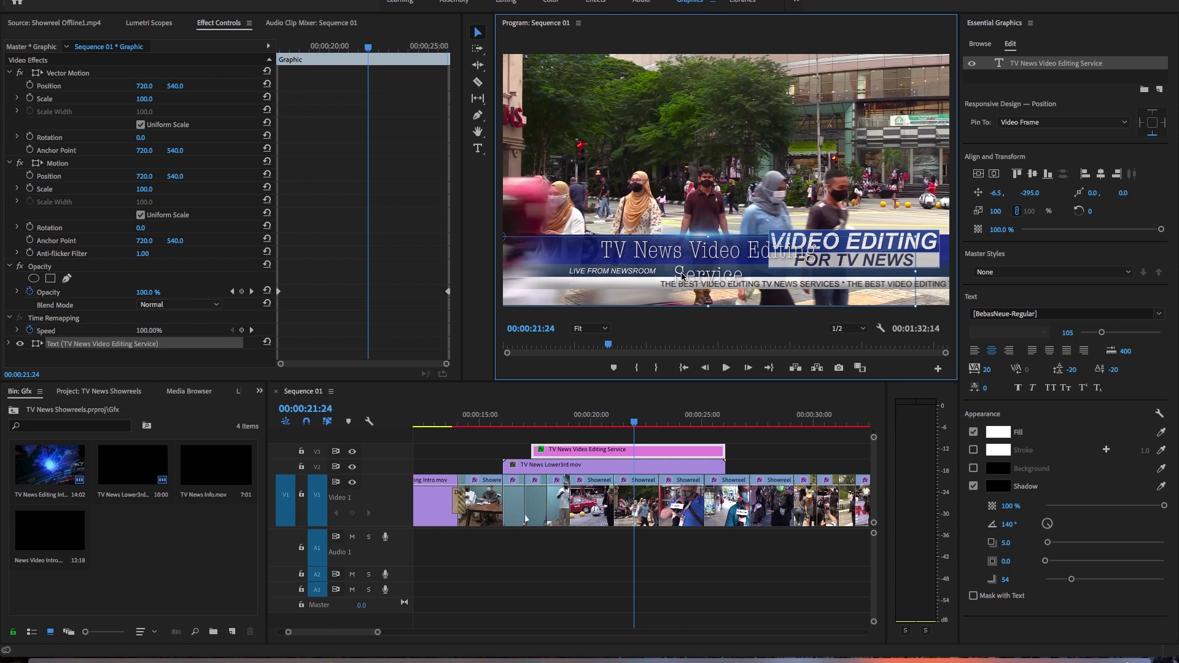
# Step: Left-align the caption text and set its font to Montserrat Black Italic
pyautogui.click(13, 344)
pyautogui.scroll(-4, 65, 256)
pyautogui.click(18, 244)
pyautogui.click(43, 300)
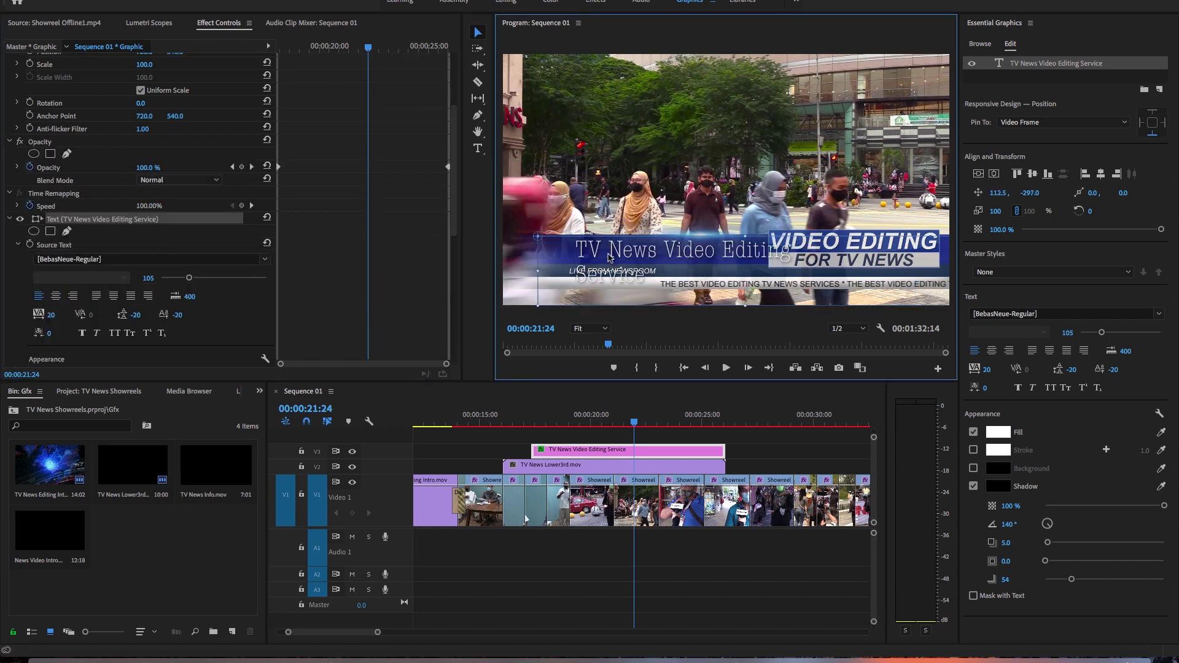
pyautogui.click(1070, 314)
pyautogui.write('mon')
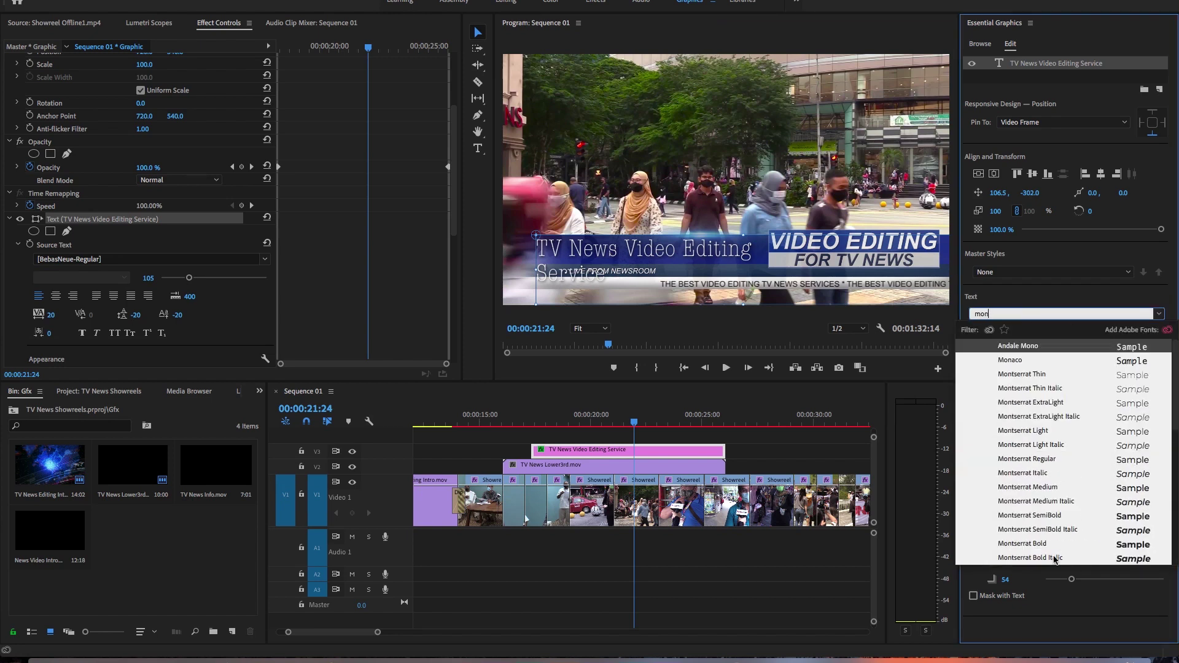
pyautogui.scroll(-2, 1054, 559)
pyautogui.click(1059, 545)
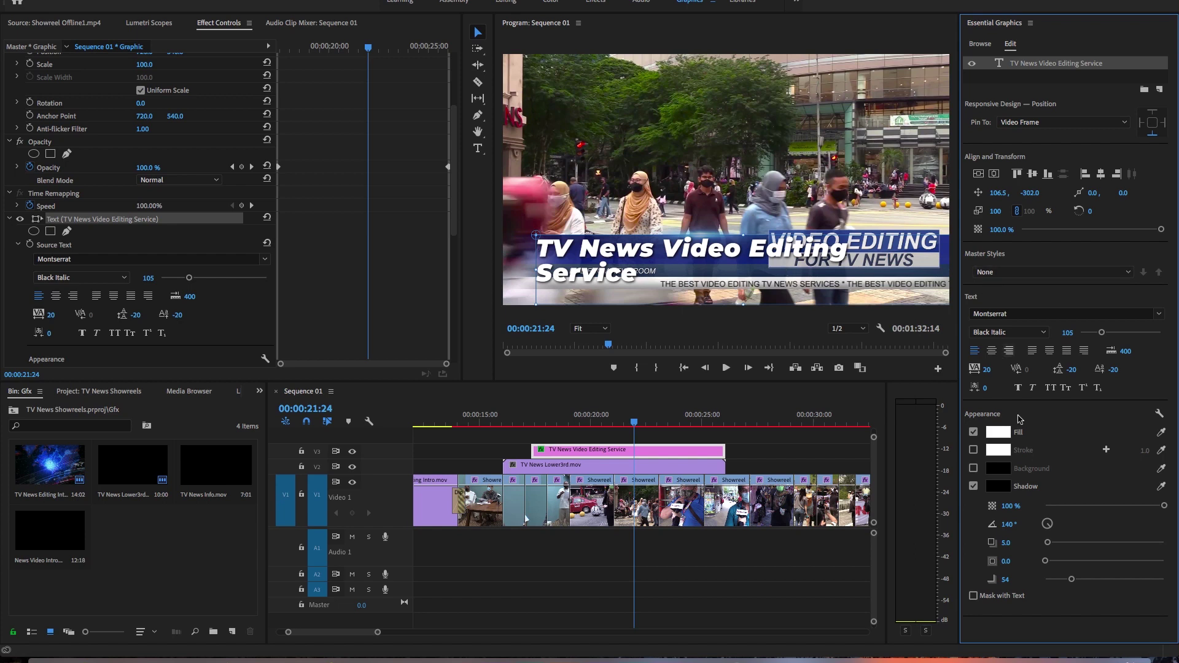
# Step: Fit the caption inside the lower third's blue bar with font size 62 and leading -14
pyautogui.hotkey('shift', 'Down')
pyautogui.hotkey('shift', 'Down')
pyautogui.hotkey('shift', 'Down')
pyautogui.hotkey('shift', 'Down')
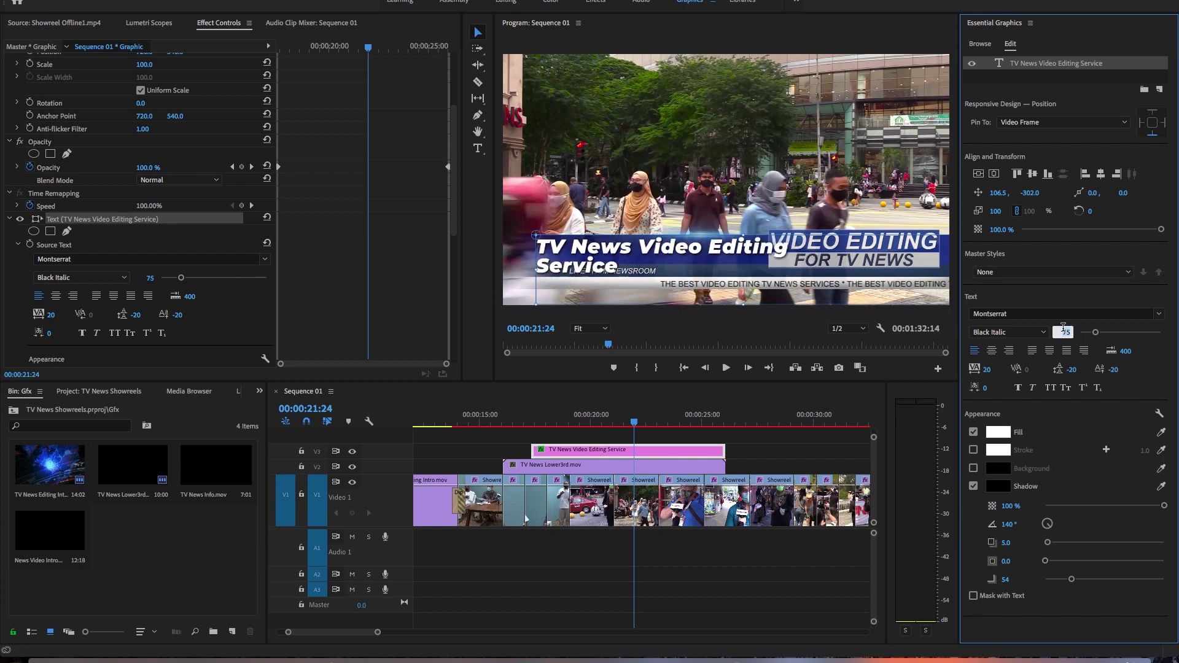
pyautogui.scroll(-5, 1063, 330)
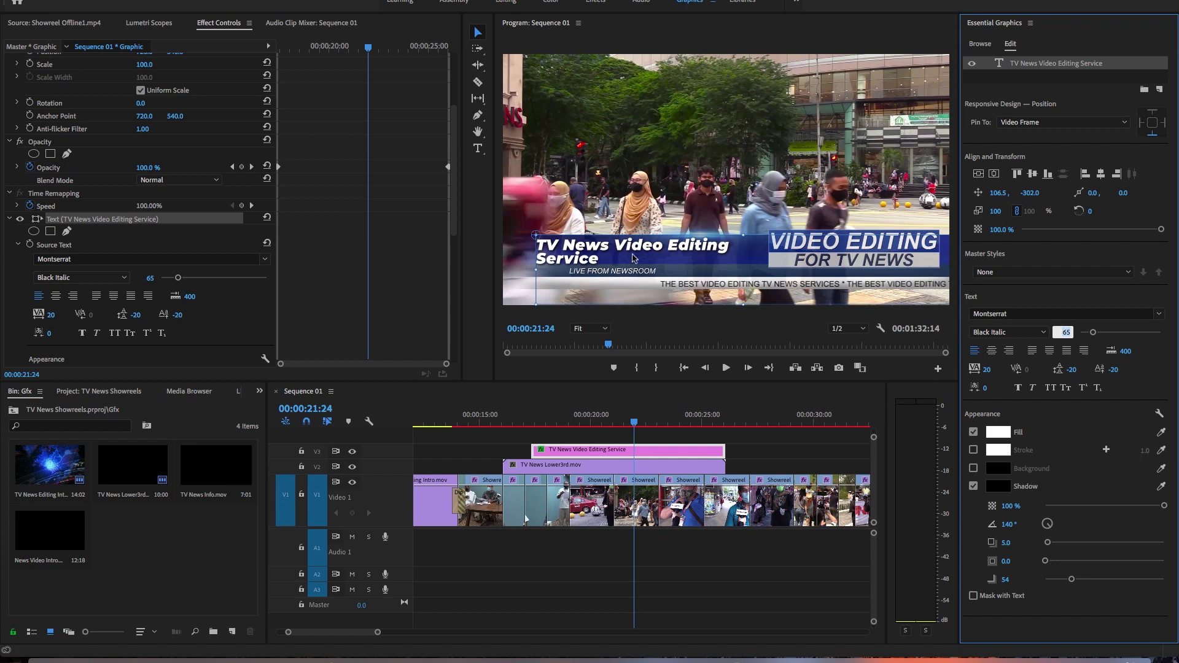
pyautogui.moveTo(612, 262); pyautogui.dragTo(621, 247)
pyautogui.press('Down')
pyautogui.press('Down')
pyautogui.press('Down')
pyautogui.click(1076, 368)
pyautogui.press('Up')
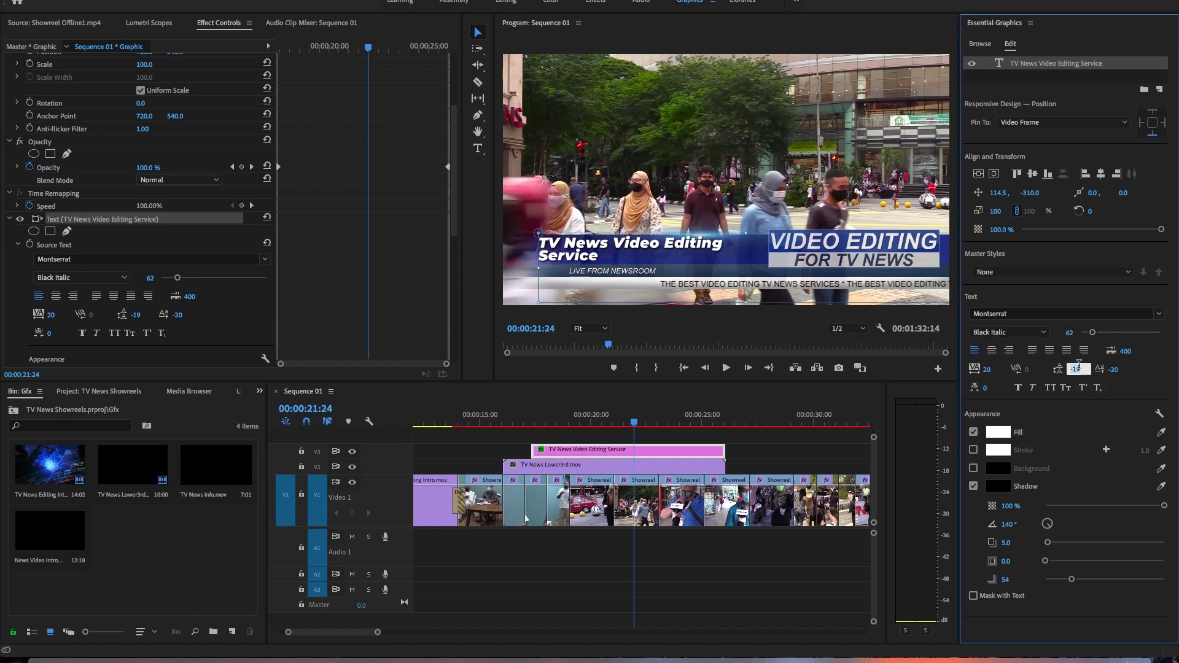
# Step: Reword the caption to "Video Editing Service For TV News" on two lines and shift it slightly right within the blue bar
pyautogui.doubleClick(617, 247)
pyautogui.moveTo(617, 247); pyautogui.dragTo(539, 247)
pyautogui.press('BackSpace')
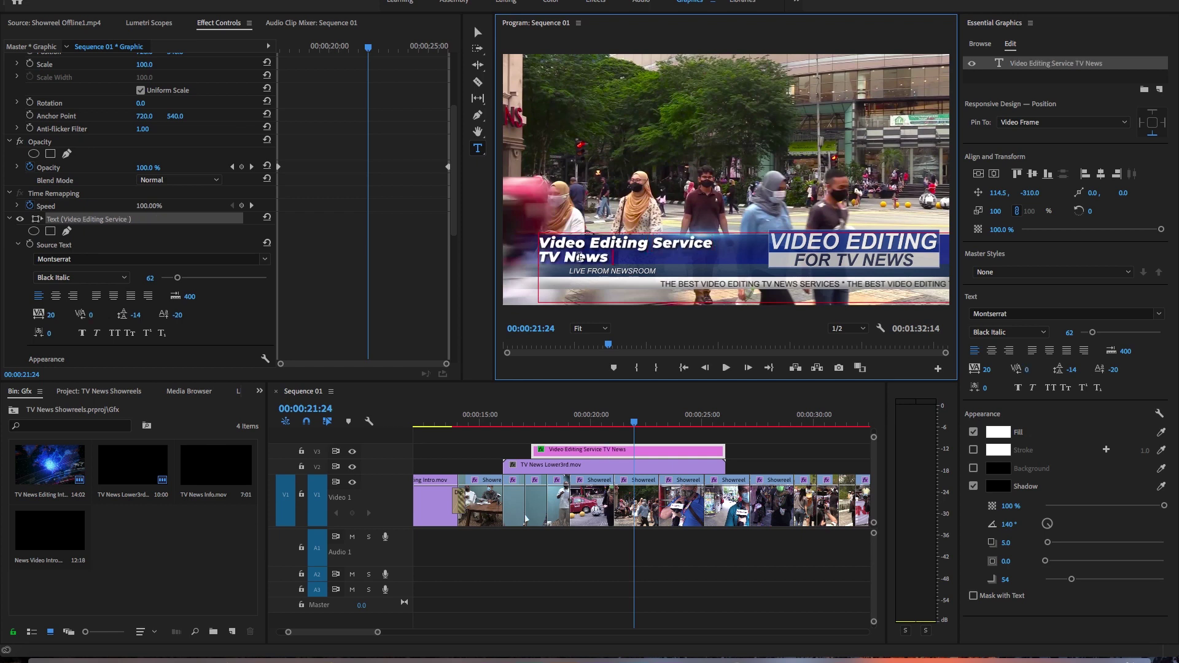
pyautogui.write('F')
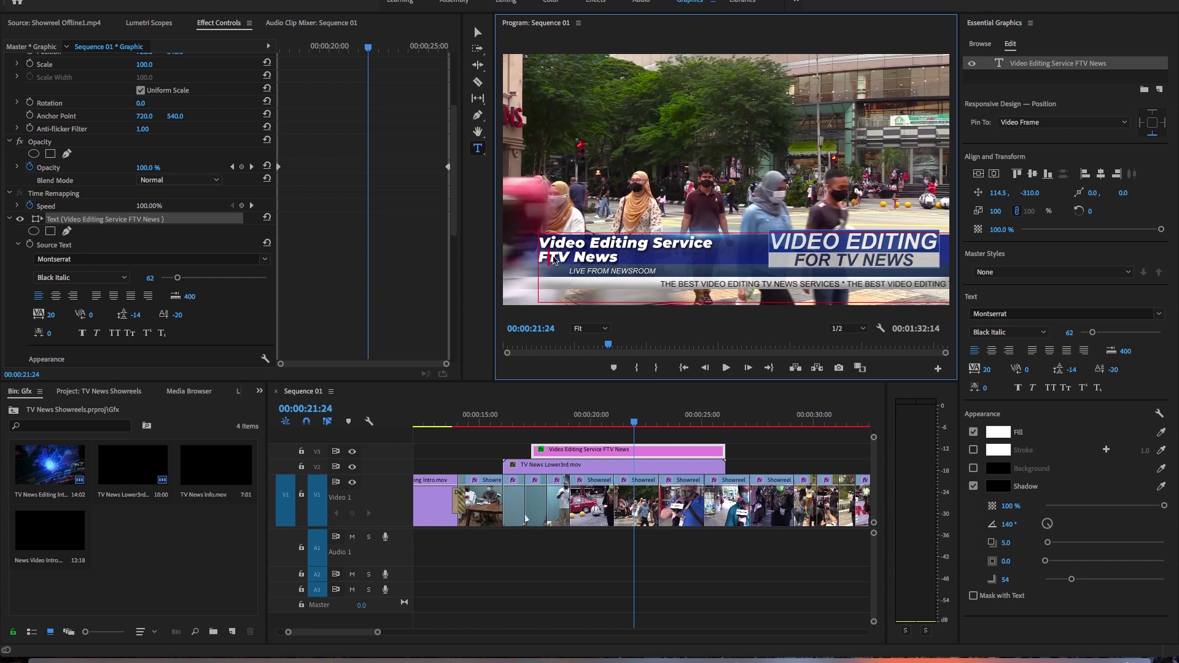
pyautogui.write('or')
pyautogui.click(478, 32)
pyautogui.moveTo(688, 244); pyautogui.dragTo(656, 244)
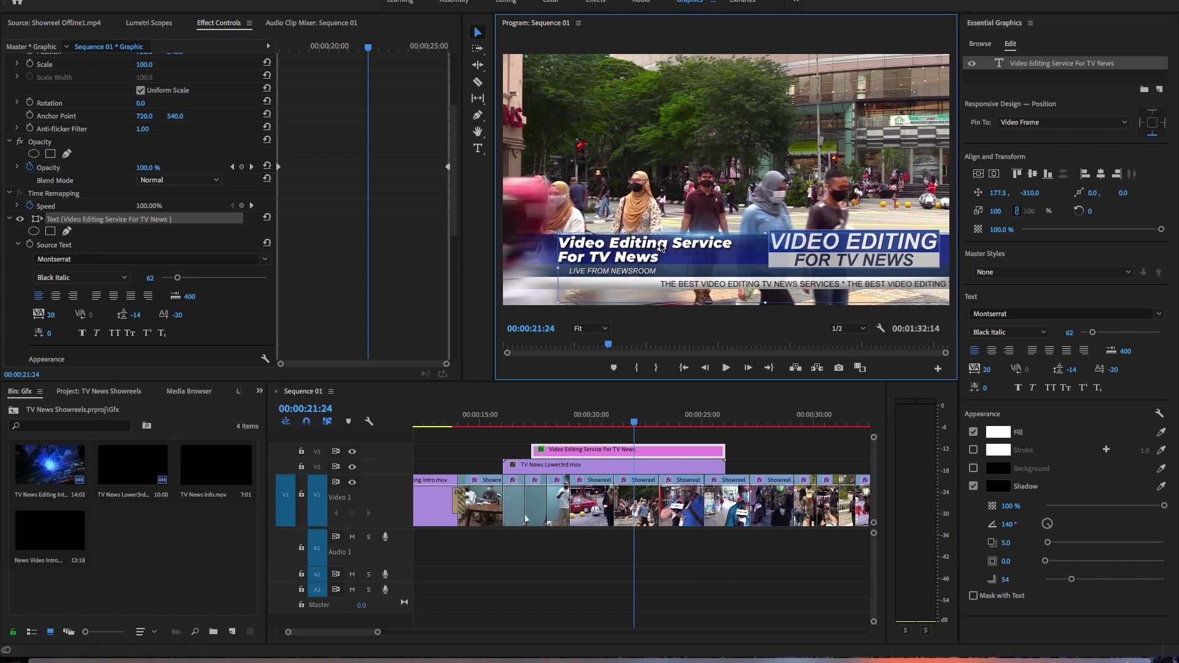
# Step: Duplicate the lower third and its caption further along V2 and V3, to around 00:00:39:10
pyautogui.click(747, 448)
pyautogui.scroll(2, 747, 449)
pyautogui.scroll(-8, 747, 449)
pyautogui.press('-')
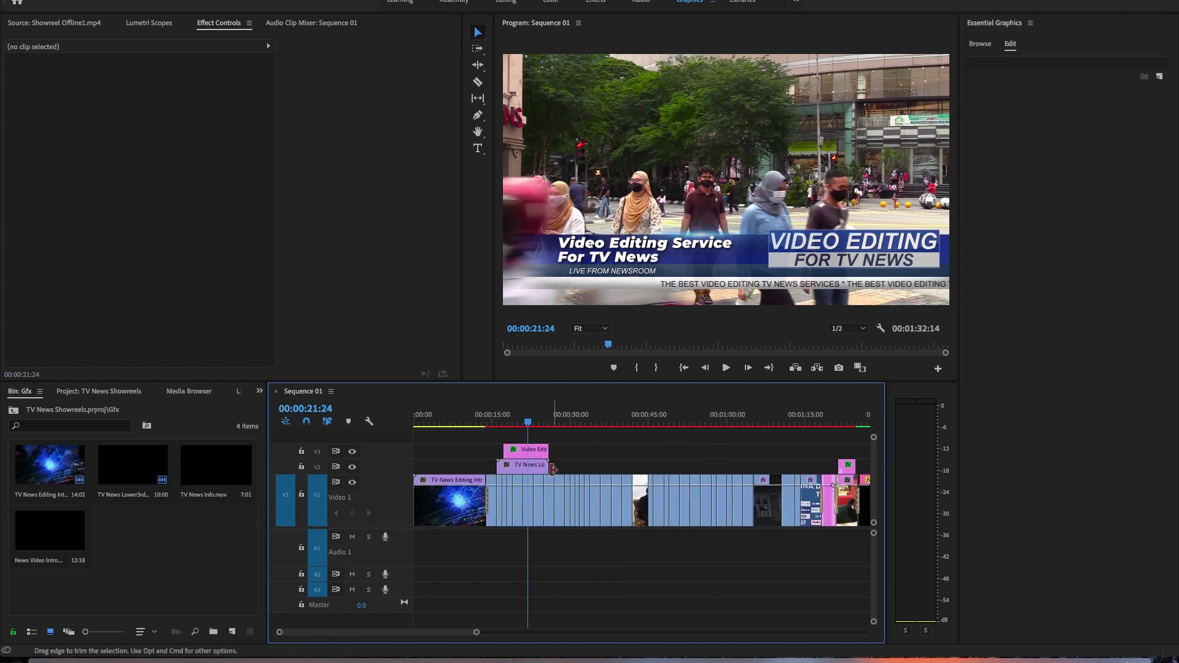
pyautogui.moveTo(538, 469); pyautogui.dragTo(634, 458)
# Step: Change the duplicated caption to "With Professional Video Editing Styles" on two lines
pyautogui.click(618, 422)
pyautogui.doubleClick(665, 250)
pyautogui.click(666, 251)
pyautogui.write('With Prof')
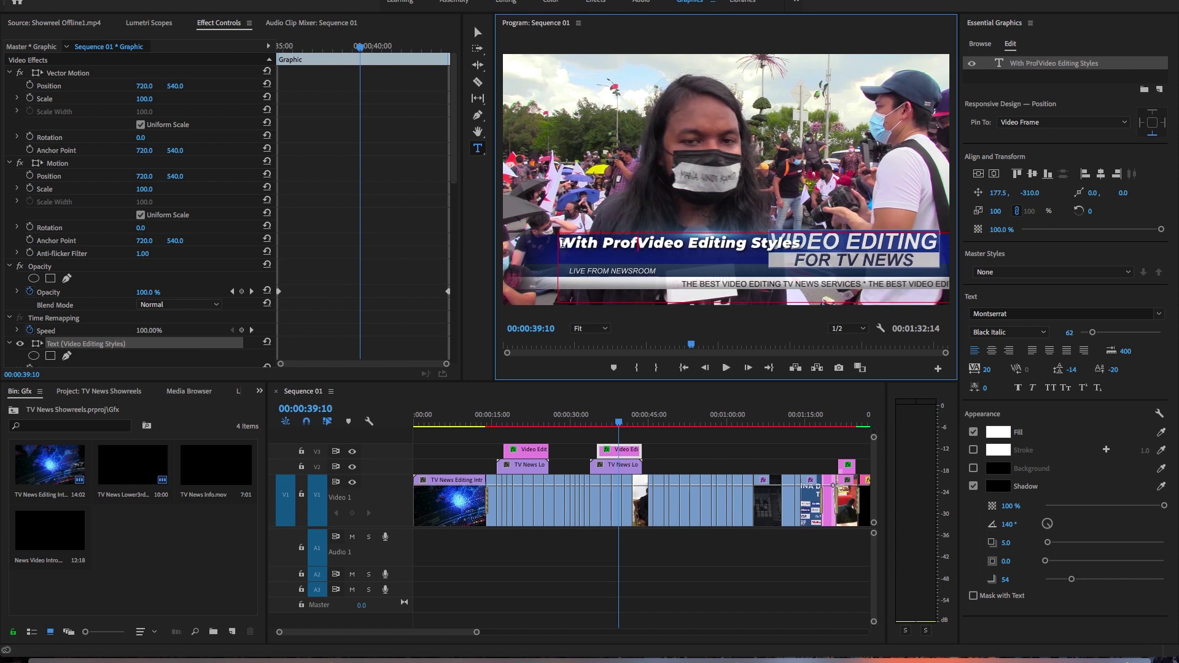
pyautogui.write('essional')
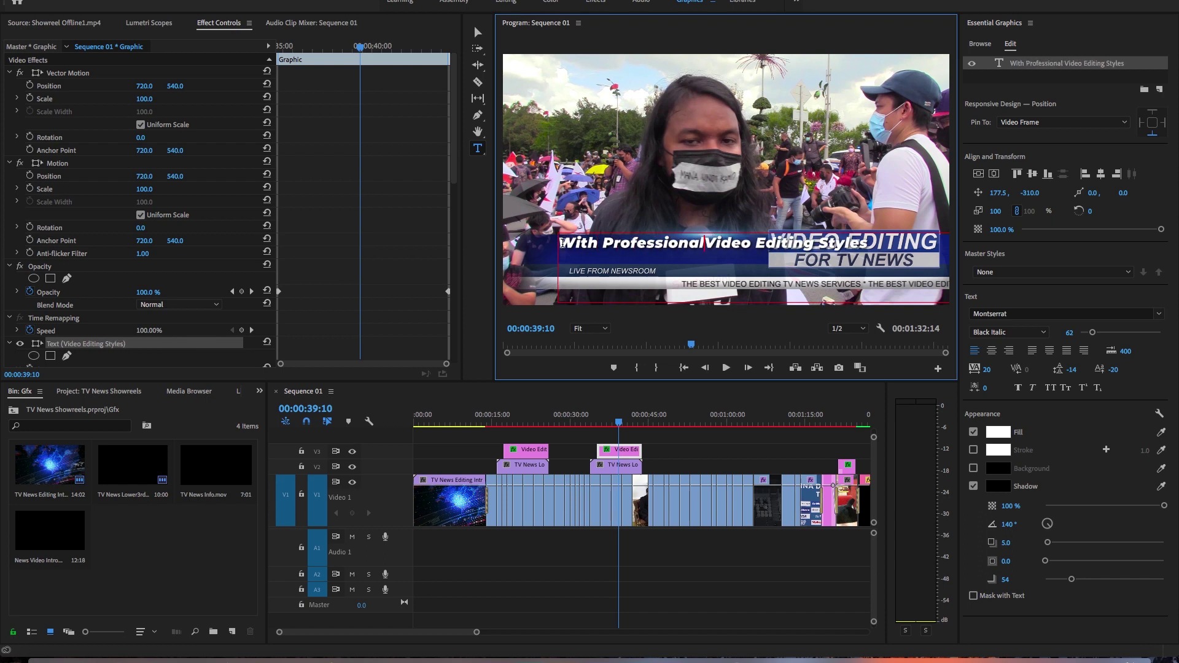
pyautogui.press('Return')
pyautogui.press('Escape')
pyautogui.moveTo(679, 259); pyautogui.dragTo(677, 261)
pyautogui.click(703, 451)
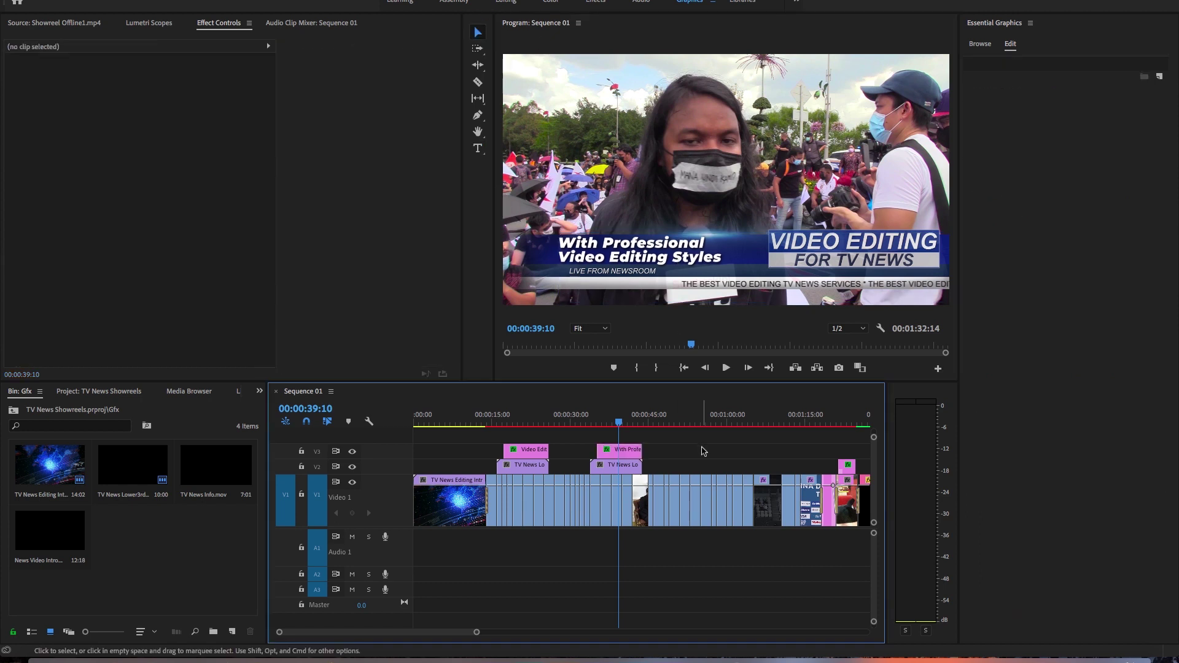
# Step: Reword the third lower third's caption to "A Very Simple But Creative Attractive Video Editing Styles" on two lines and shift it left within the blue bar
pyautogui.doubleClick(606, 242)
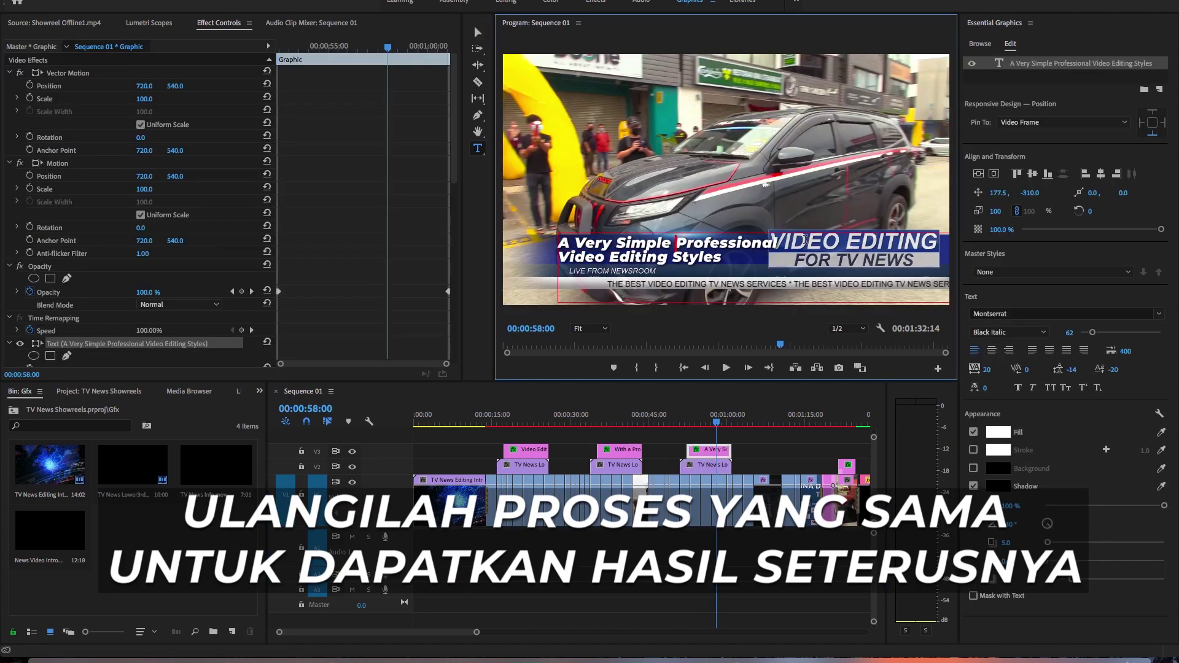
pyautogui.write('But Creative & Attractive')
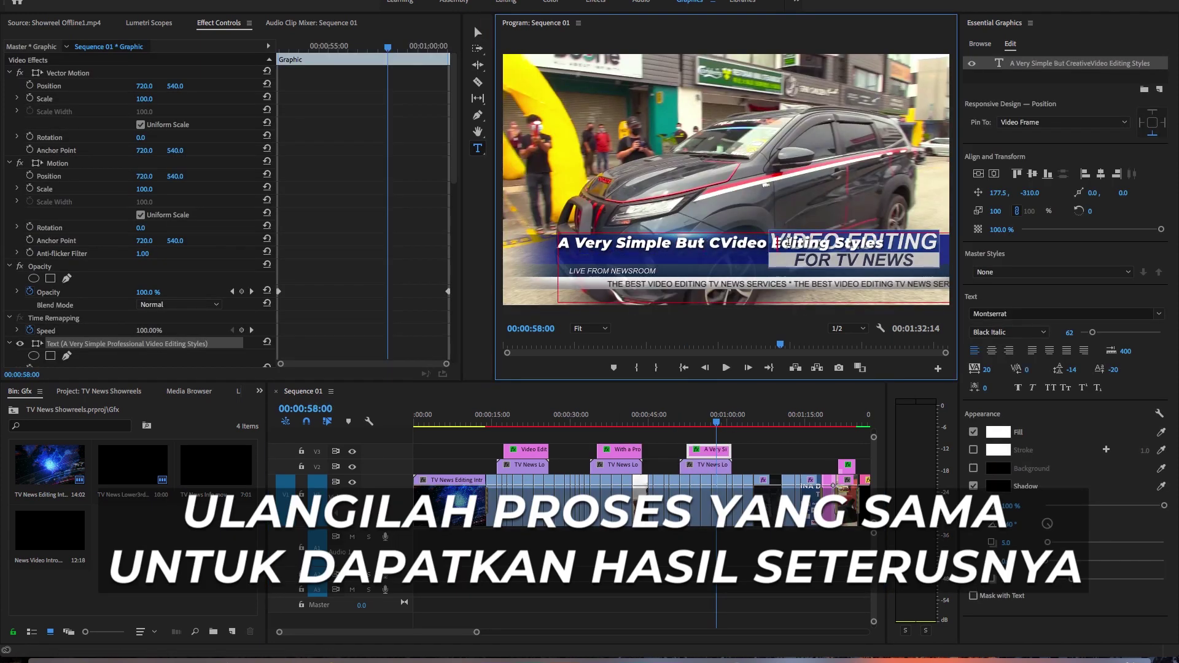
pyautogui.write('Video Editing')
pyautogui.moveTo(614, 248); pyautogui.dragTo(586, 249)
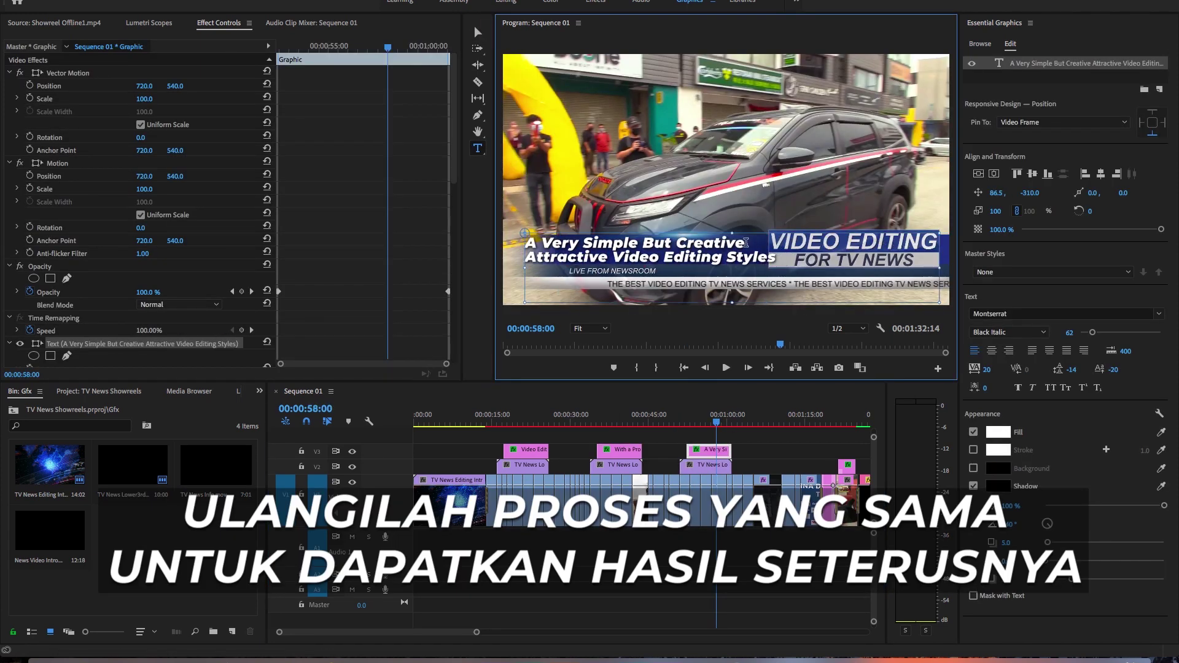
# Step: Change the third caption to "A Very Simple With Creative & Attractive Video Editing" on two lines
pyautogui.press('BackSpace')
pyautogui.press('BackSpace')
pyautogui.press('BackSpace')
pyautogui.press('BackSpace')
pyautogui.press('BackSpace')
pyautogui.press('BackSpace')
pyautogui.write('&')
pyautogui.press('BackSpace')
pyautogui.press('BackSpace')
pyautogui.press('BackSpace')
pyautogui.press('BackSpace')
pyautogui.write('With')
pyautogui.press('BackSpace')
pyautogui.press('BackSpace')
pyautogui.write('&')
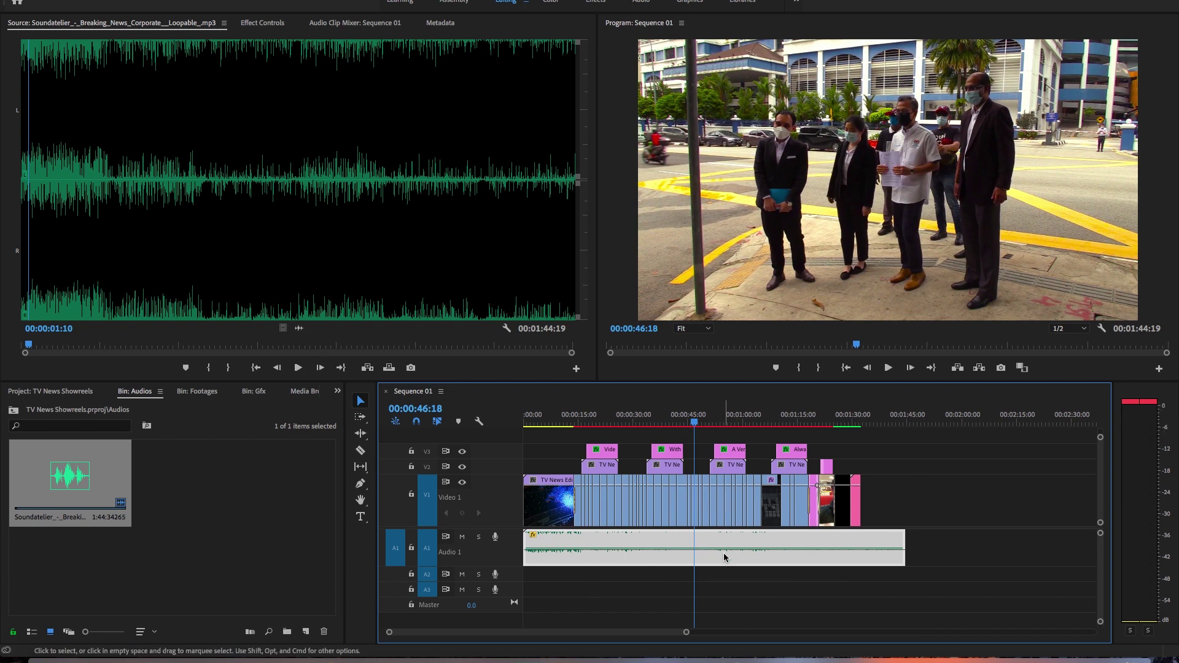
# Step: Adjust the volume of the background music on A1, play the sequence back and save the project
pyautogui.moveTo(721, 550); pyautogui.dragTo(723, 553)
pyautogui.press('space')
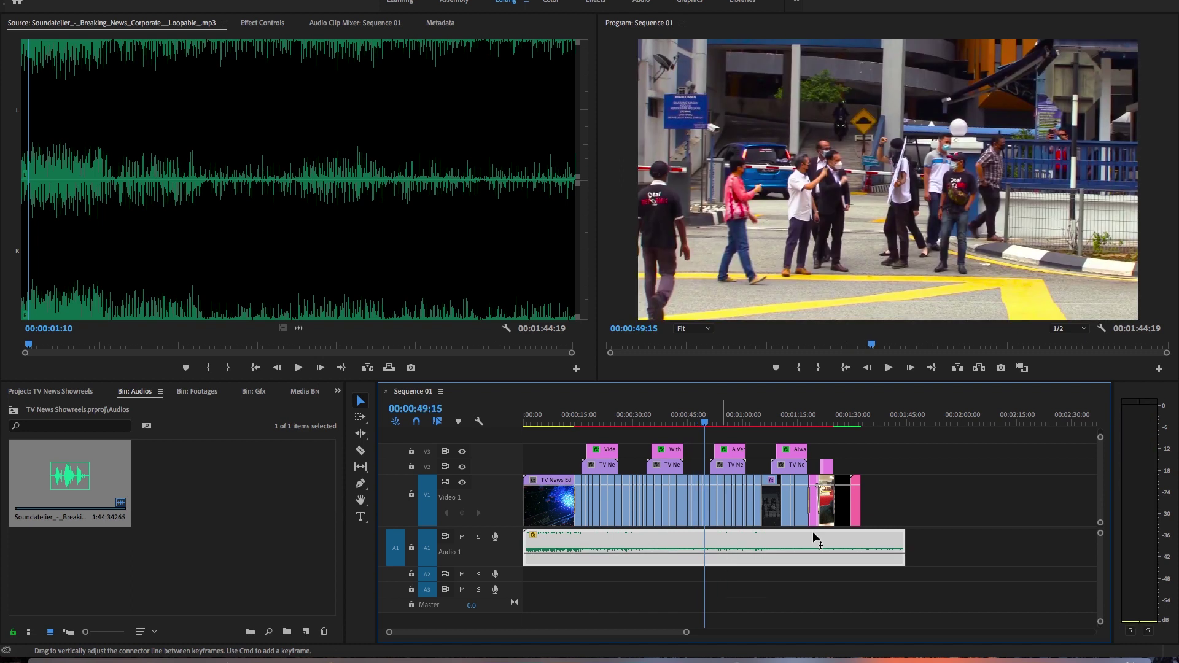
pyautogui.press('space')
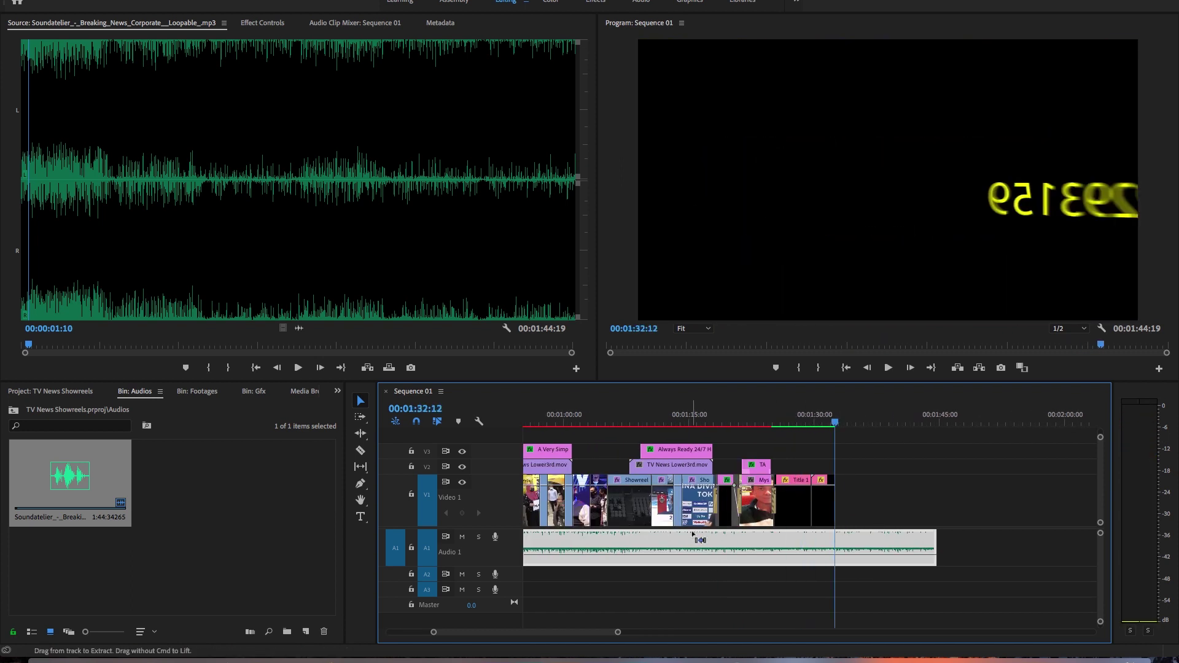
pyautogui.press('super+s')
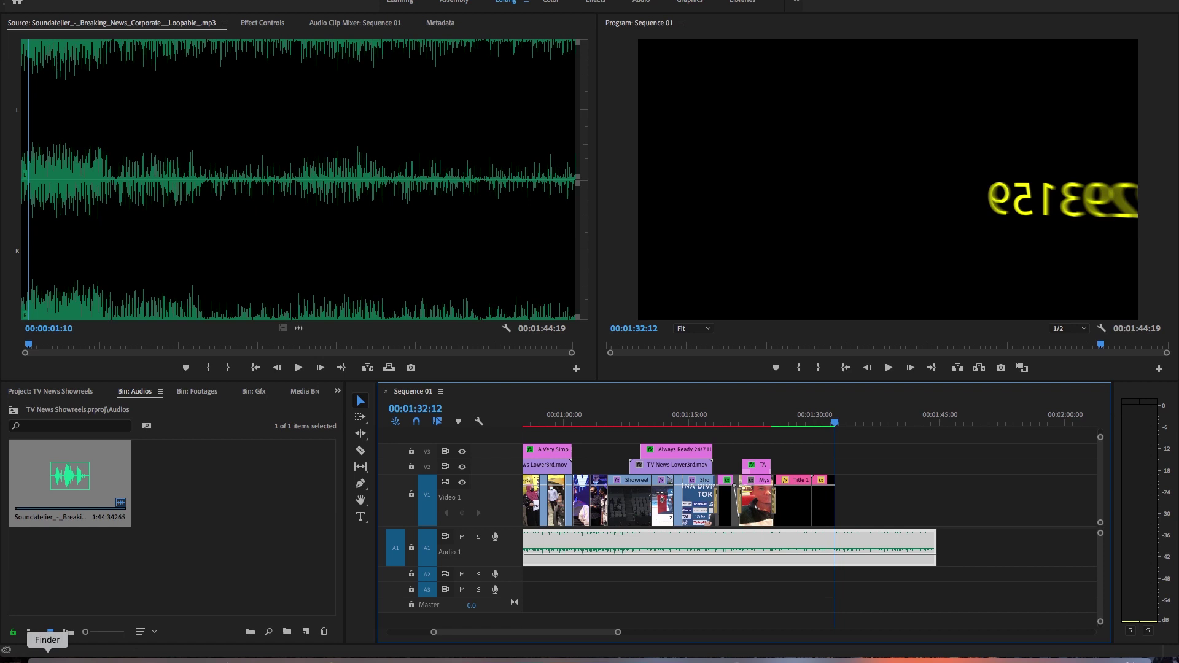
# Step: Import the logo .mov file from the Logos folder in Finder into the Gfx bin
pyautogui.click(48, 657)
pyautogui.press('Left')
pyautogui.press('Left')
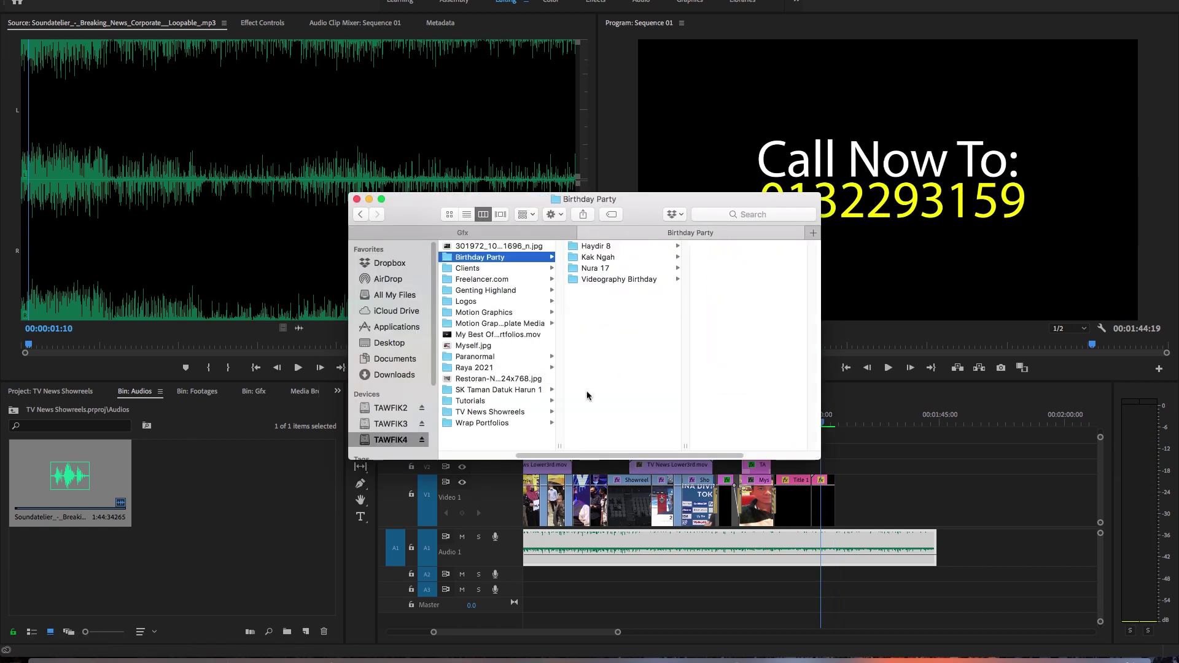
pyautogui.click(603, 301)
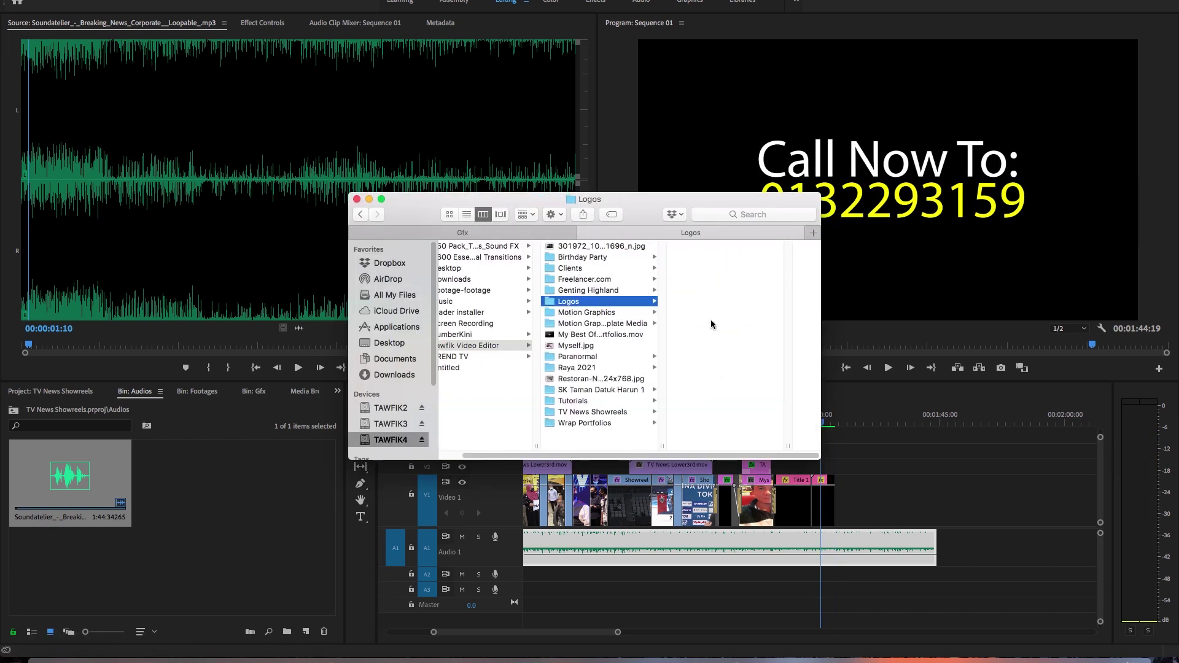
pyautogui.click(716, 301)
pyautogui.click(263, 391)
pyautogui.click(47, 658)
pyautogui.moveTo(614, 301); pyautogui.dragTo(255, 575)
# Step: Place the logo clip on V1 directly after the last title and save the project
pyautogui.click(172, 556)
pyautogui.moveTo(172, 555); pyautogui.dragTo(873, 514)
pyautogui.press('super+s')
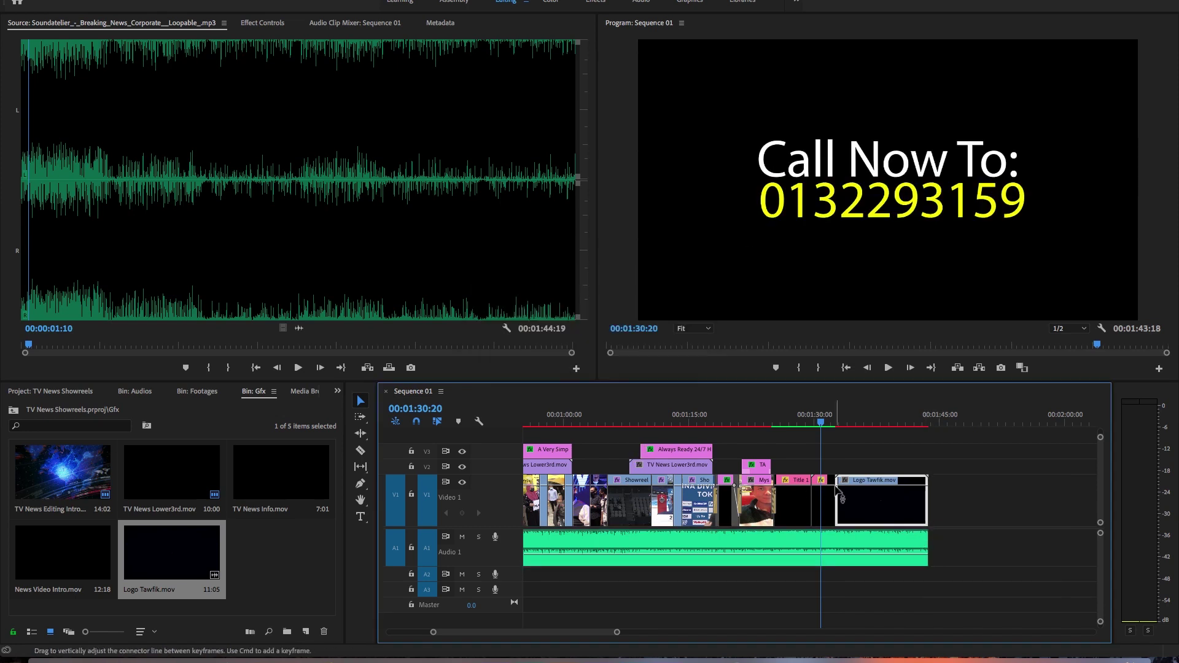
# Step: Add a Dip to White transition between the last title and the logo clip, centred on the cut
pyautogui.scroll(3, 836, 499)
pyautogui.click(337, 391)
pyautogui.click(356, 501)
pyautogui.moveTo(61, 559); pyautogui.dragTo(838, 500)
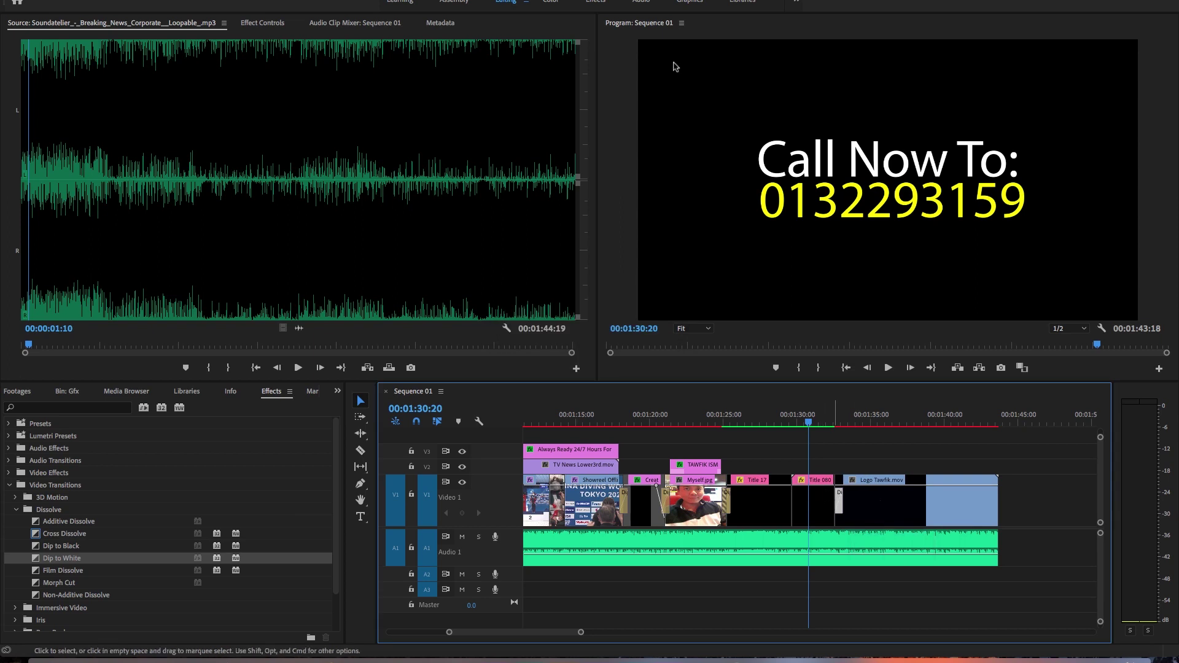
pyautogui.click(688, 2)
pyautogui.moveTo(342, 82); pyautogui.dragTo(352, 82)
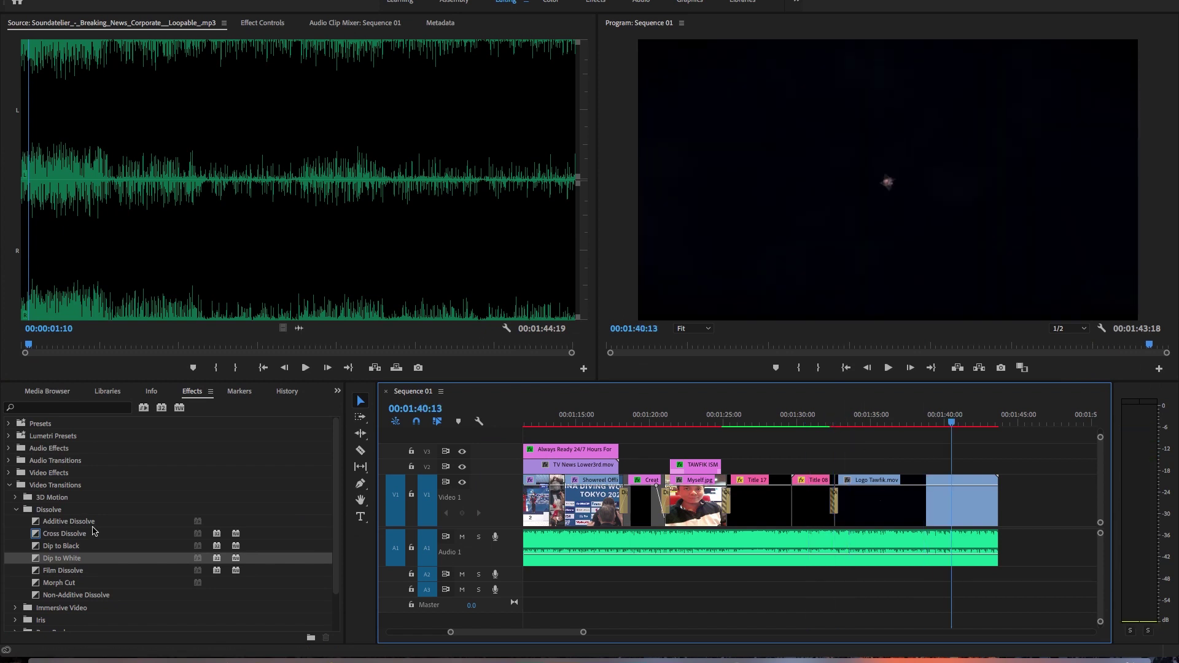
# Step: Fade out the music on A1 with a Constant Power crossfade at its end, extended to about 3 seconds
pyautogui.click(8, 460)
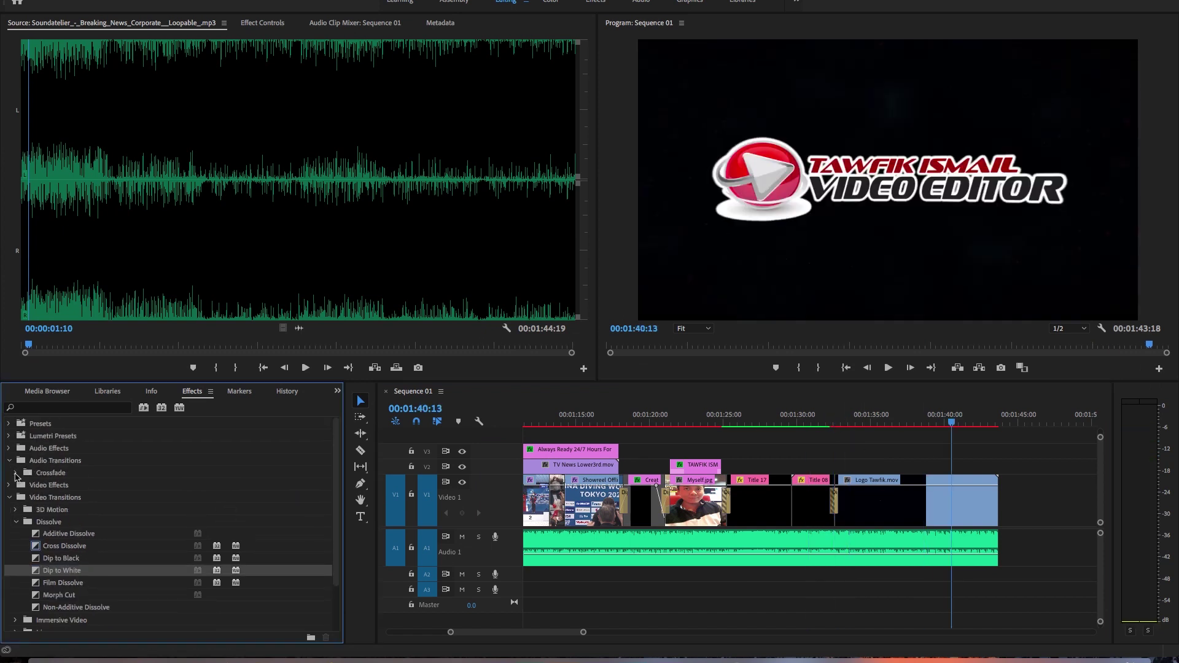
pyautogui.click(15, 474)
pyautogui.moveTo(67, 497); pyautogui.dragTo(952, 547)
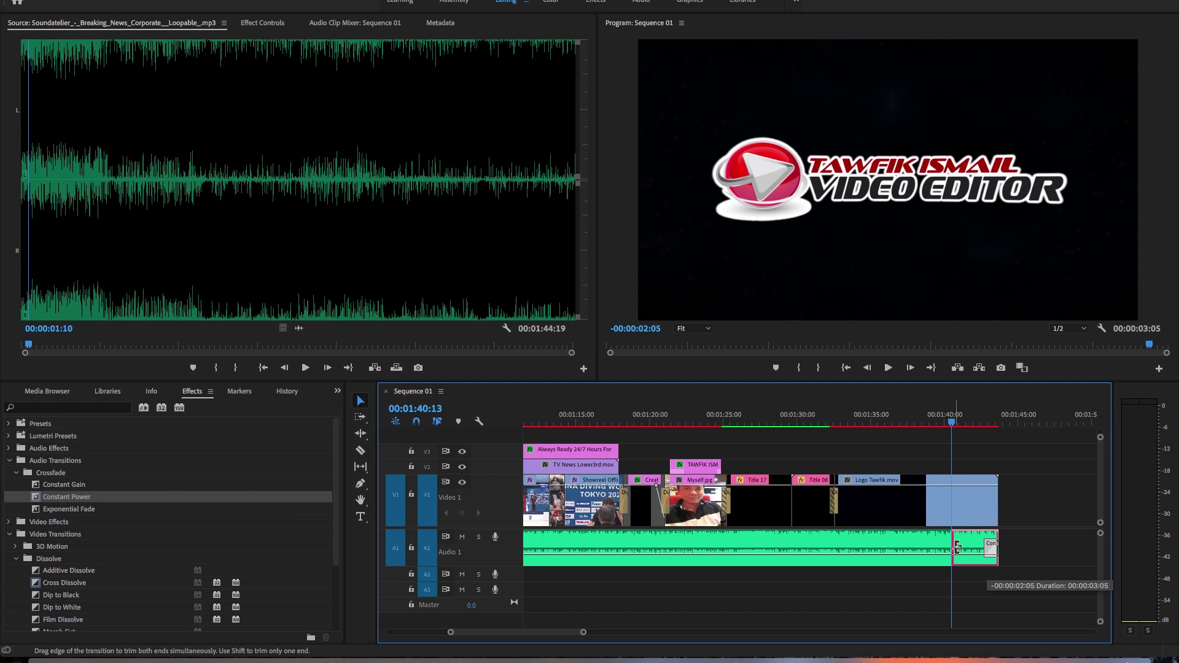
pyautogui.press('-')
pyautogui.click(940, 423)
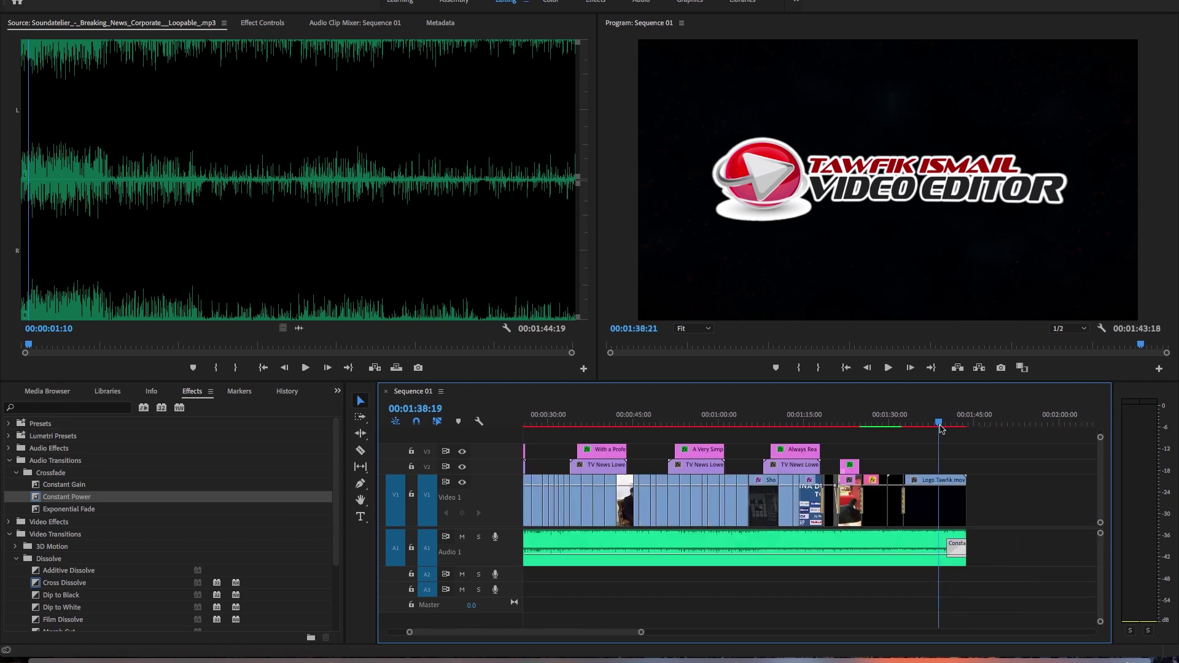
pyautogui.moveTo(947, 547); pyautogui.dragTo(946, 546)
# Step: Review the intro and the captioned lower thirds along the whole sequence
pyautogui.press('Home')
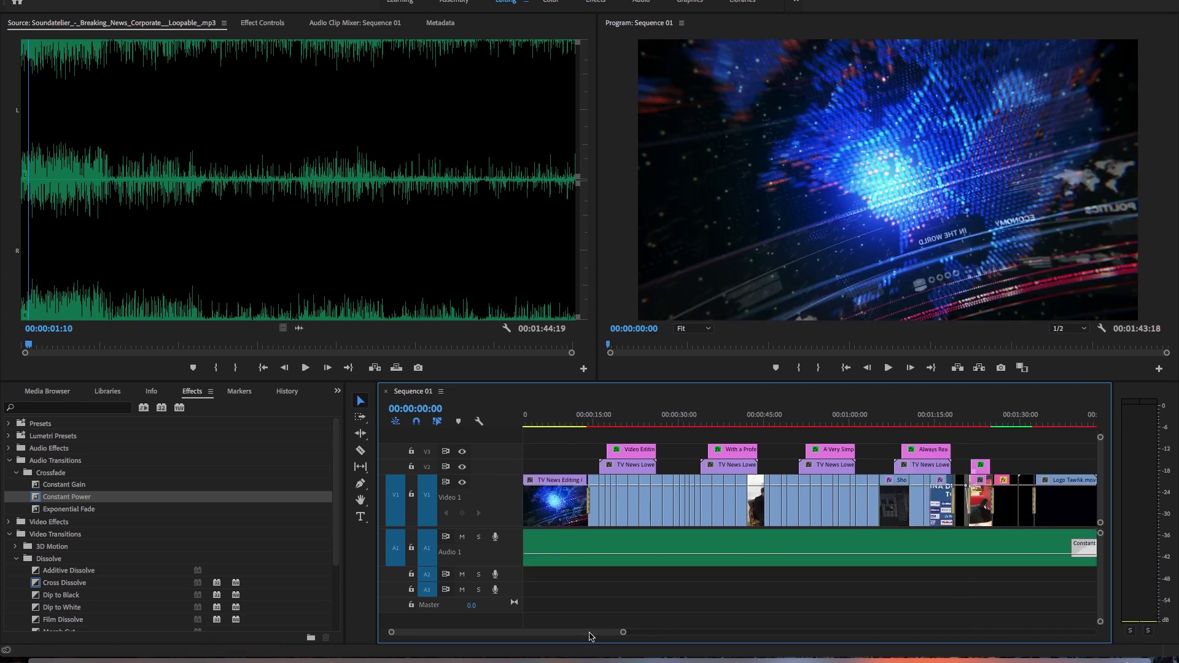
pyautogui.click(657, 422)
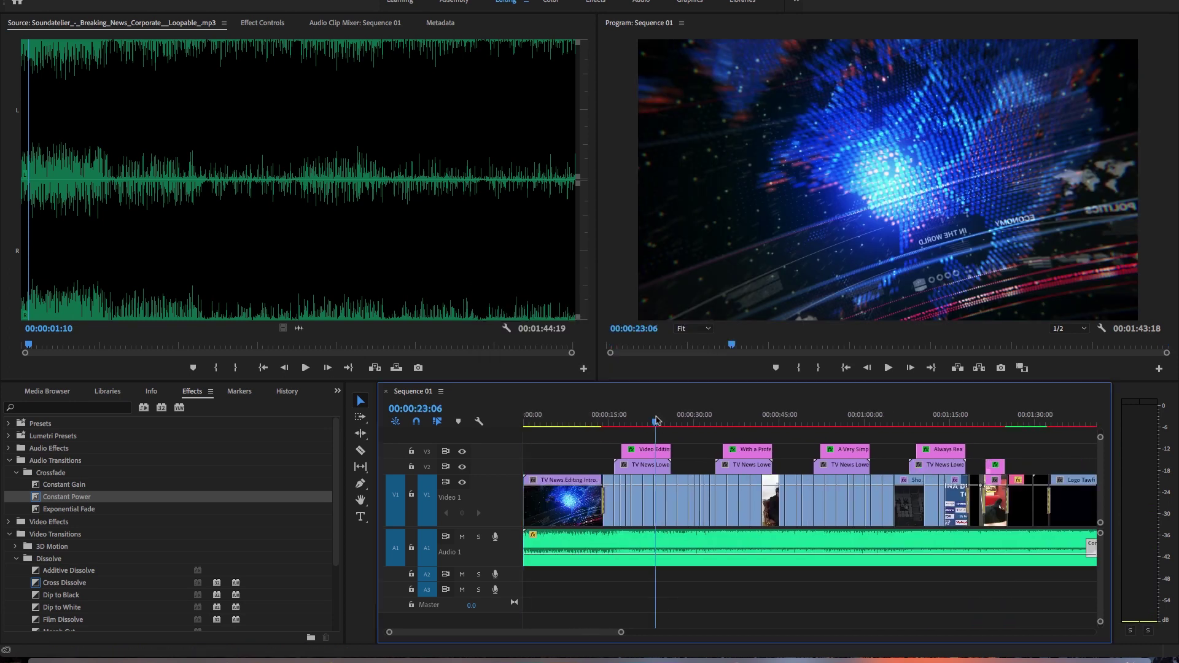
pyautogui.click(747, 421)
pyautogui.click(842, 421)
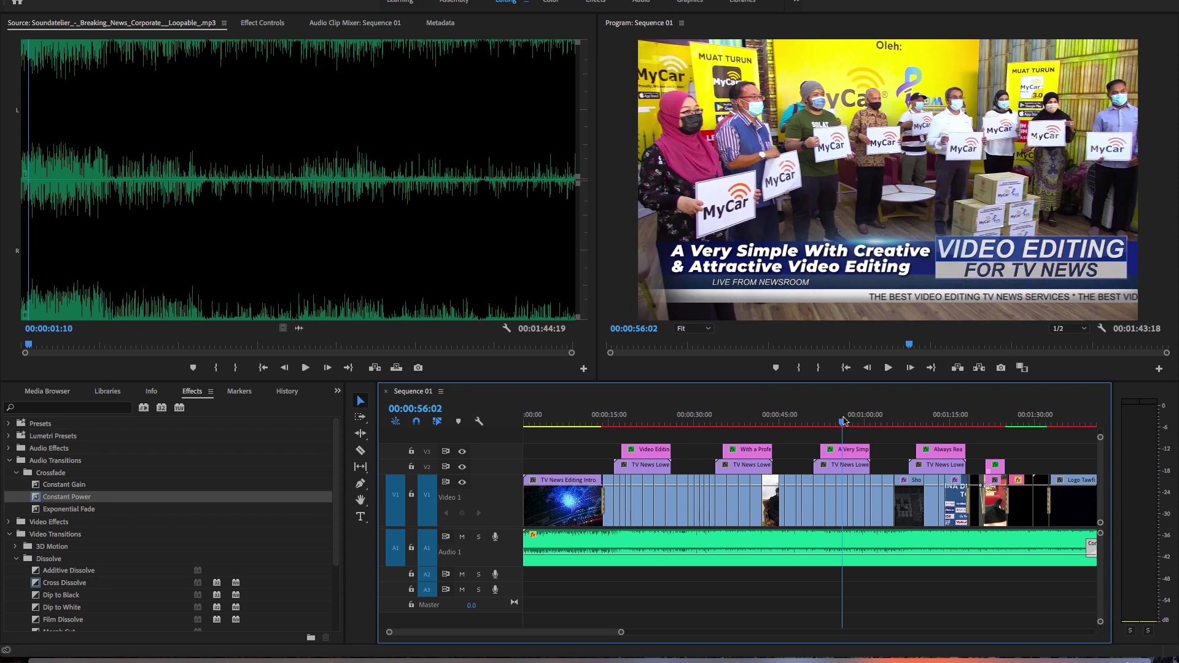
pyautogui.click(936, 421)
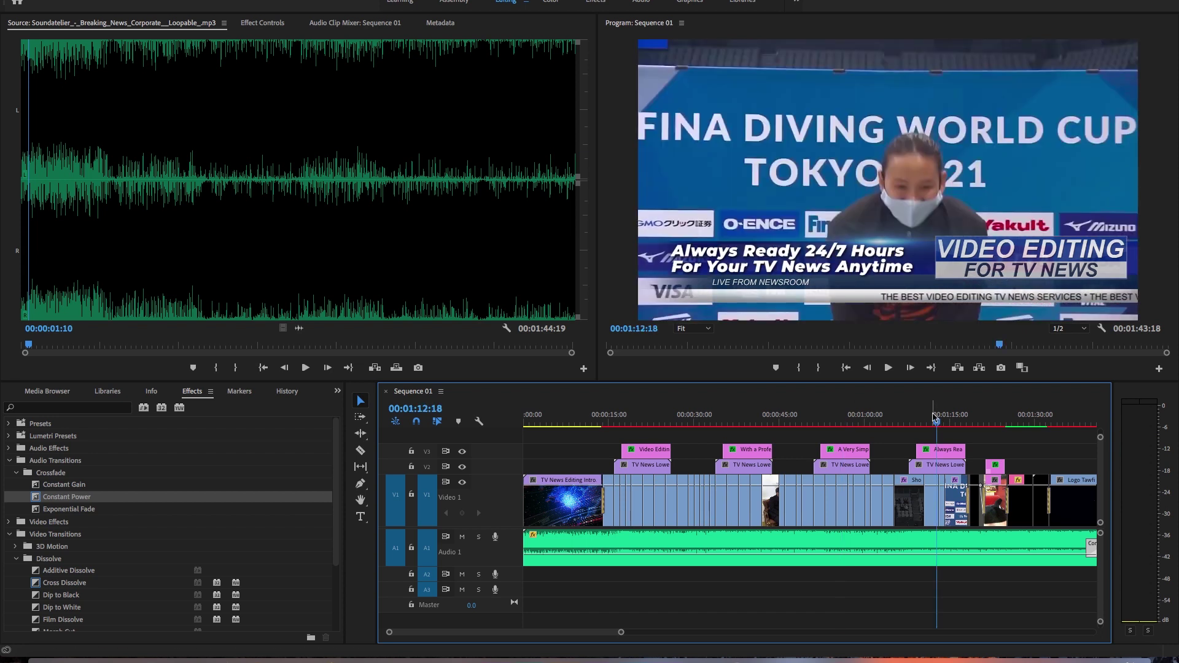
pyautogui.moveTo(924, 417); pyautogui.dragTo(795, 412)
pyautogui.click(590, 421)
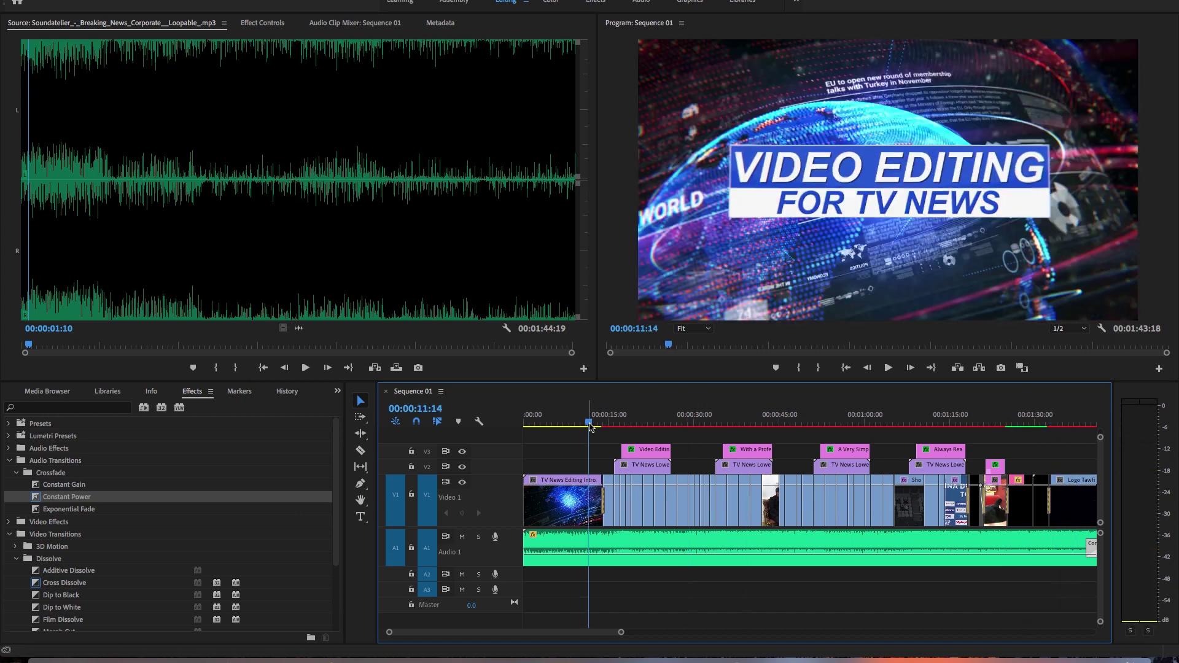
pyautogui.click(542, 421)
# Step: Mark the in point at 00:00:00:00 and the out point at 00:01:43:17, and save the project
pyautogui.click(524, 422)
pyautogui.press('i')
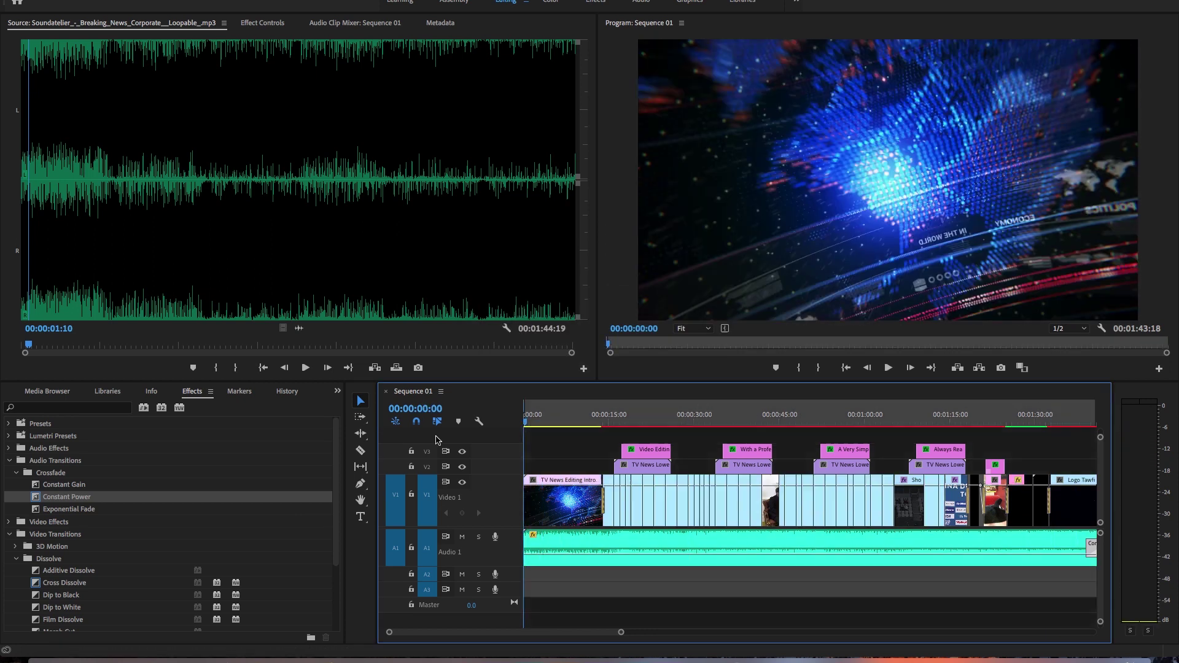
pyautogui.click(631, 422)
pyautogui.press('-')
pyautogui.click(915, 422)
pyautogui.press('Left')
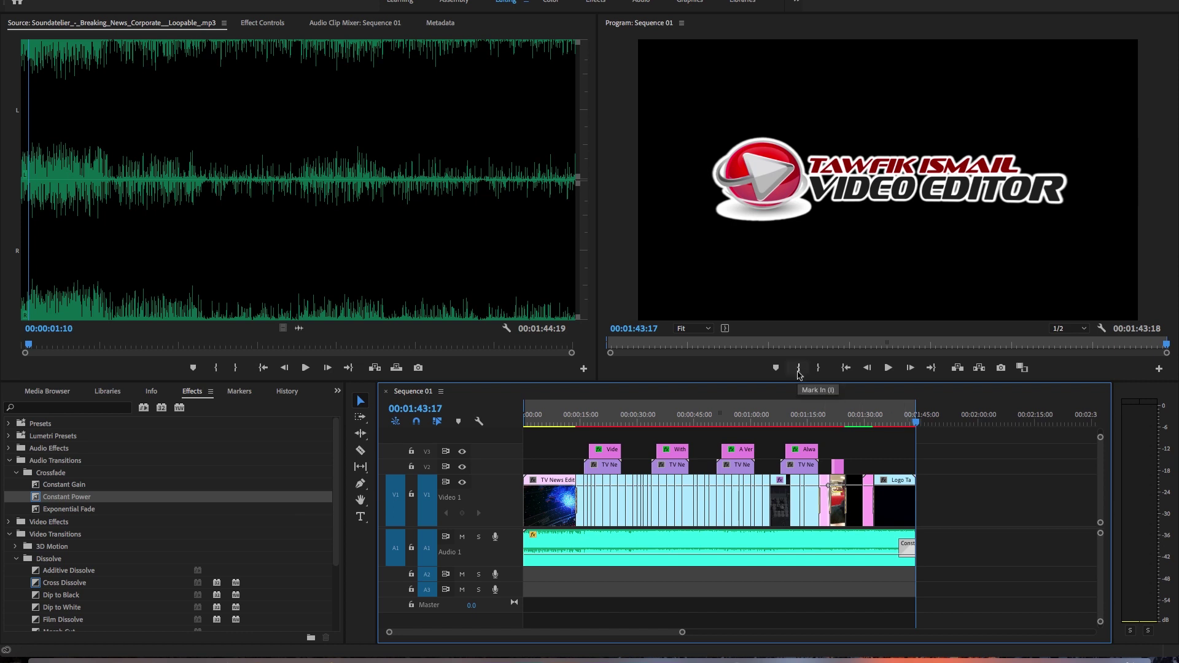
pyautogui.press('super+s')
# Step: Open the media export settings for the sequence and choose the Mobile Device 1080p HD preset with H.264 format
pyautogui.click(106, 0)
pyautogui.moveTo(185, 288)
pyautogui.click(304, 284)
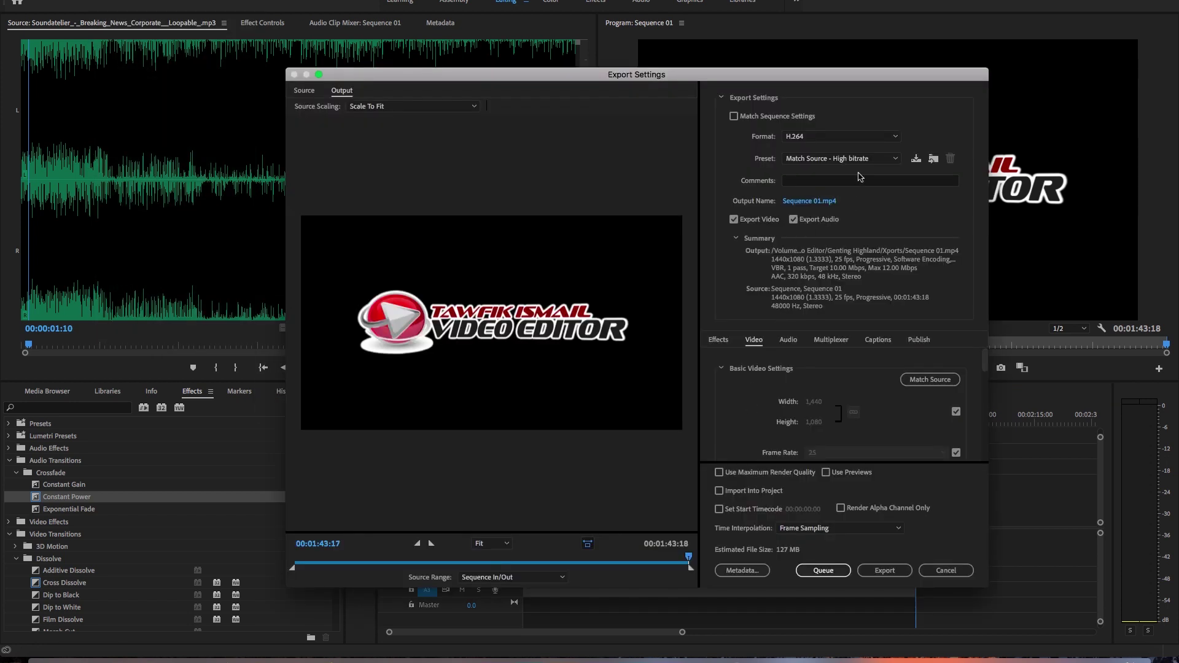
pyautogui.click(860, 158)
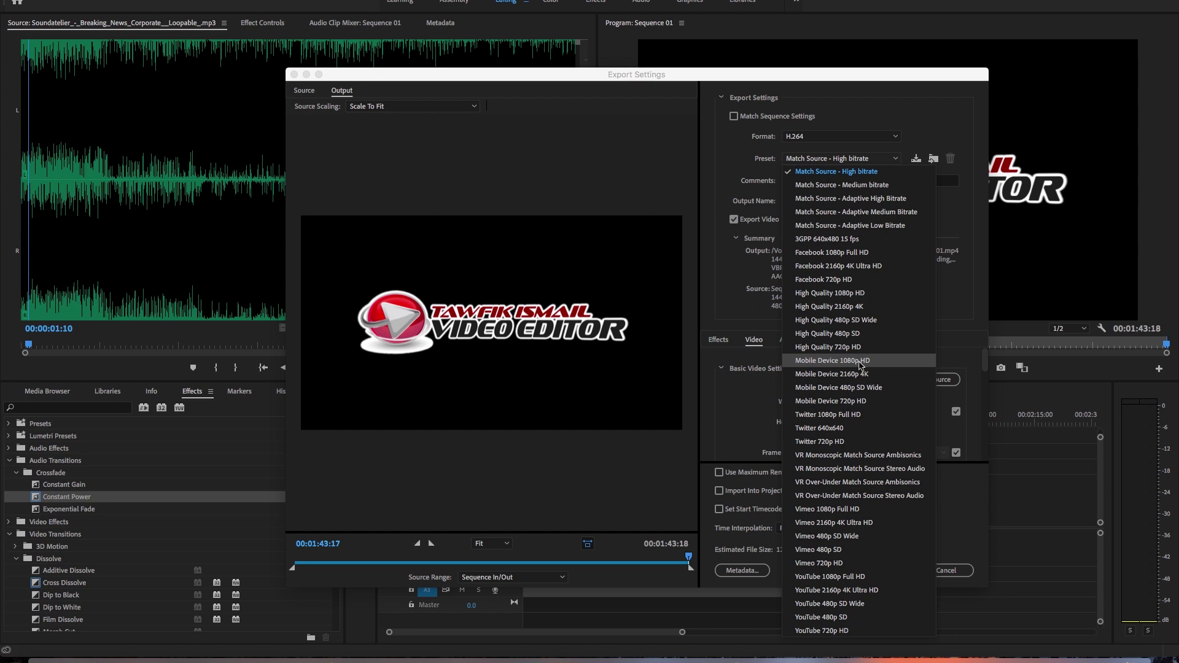
pyautogui.click(844, 362)
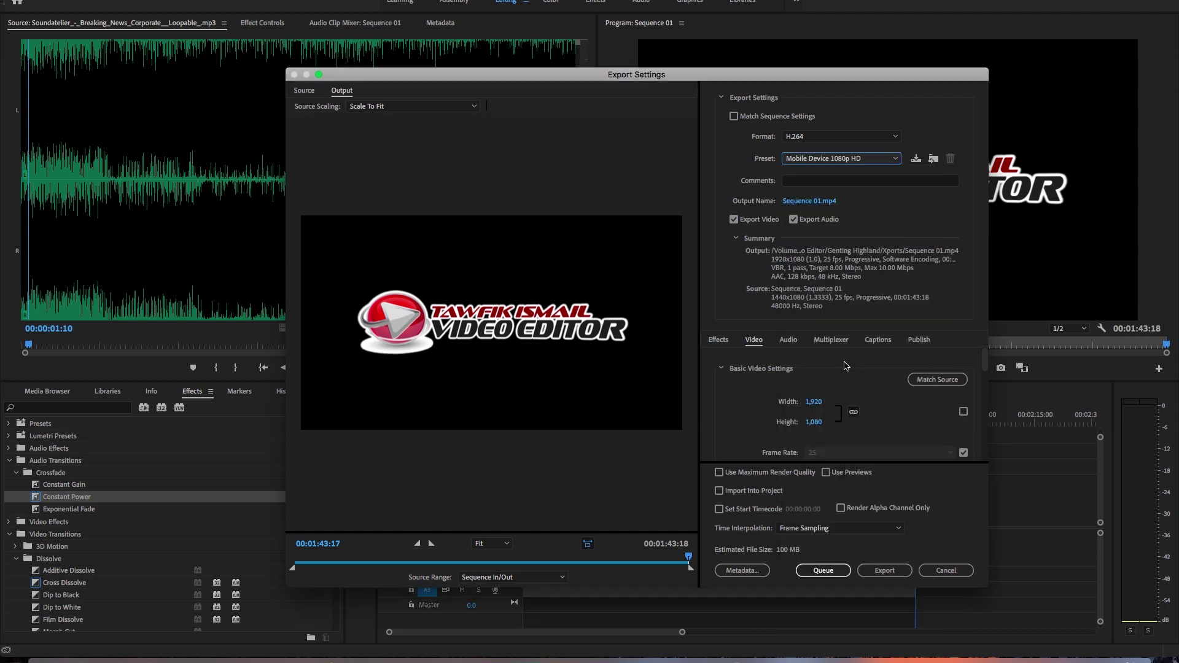
# Step: Name the output file TV News Showreels, save it in the TV News Showreels project's Xports folder and export the video
pyautogui.click(810, 202)
pyautogui.click(544, 143)
pyautogui.scroll(-5, 283, 276)
pyautogui.click(280, 213)
pyautogui.click(396, 310)
pyautogui.click(519, 344)
pyautogui.click(601, 268)
pyautogui.click(599, 277)
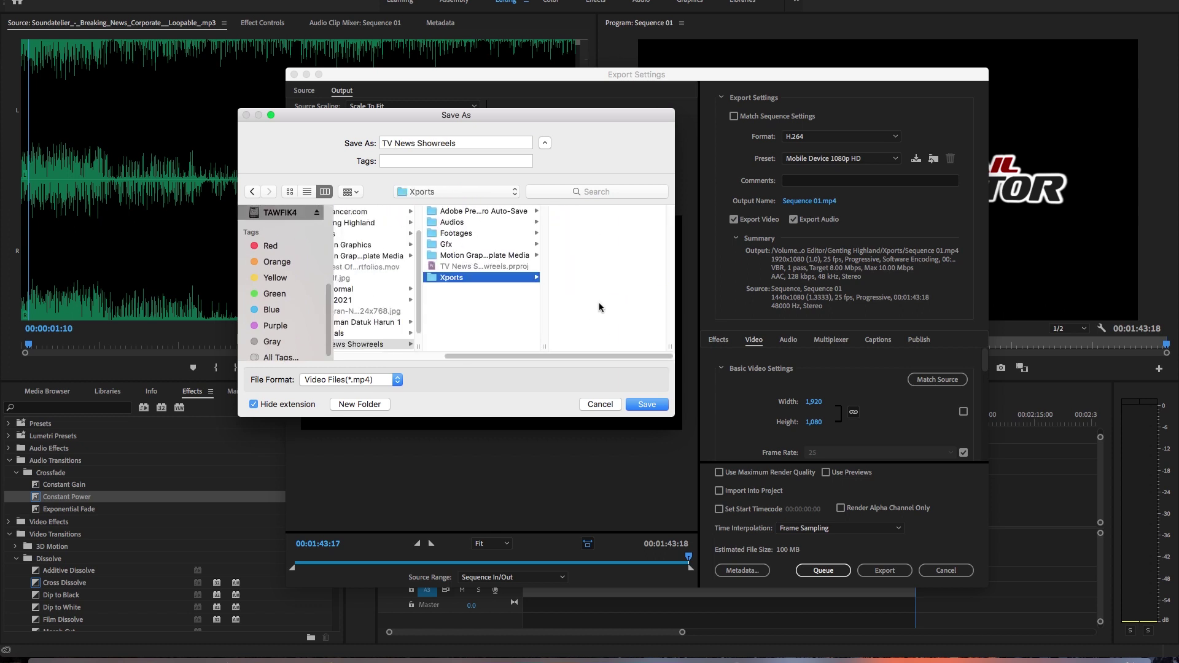
pyautogui.click(647, 404)
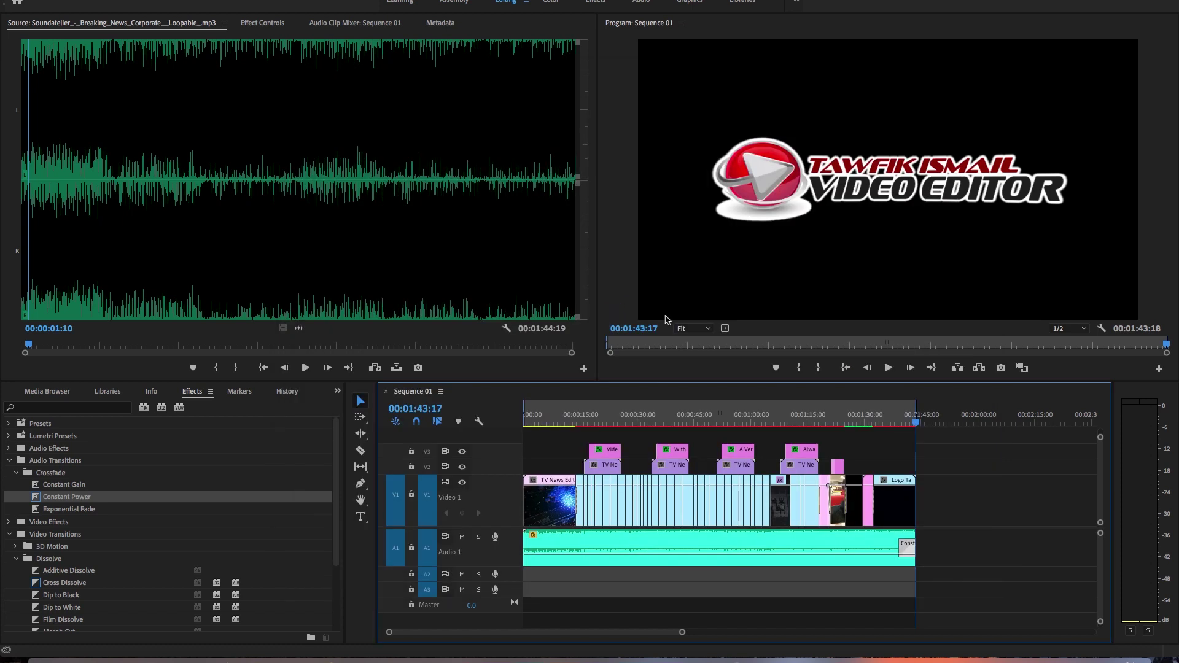
# Step: Switch to Finder and play the exported TV News Showreels.mp4 from the project's Xports folder
pyautogui.moveTo(761, 415); pyautogui.dragTo(646, 417)
pyautogui.click(47, 661)
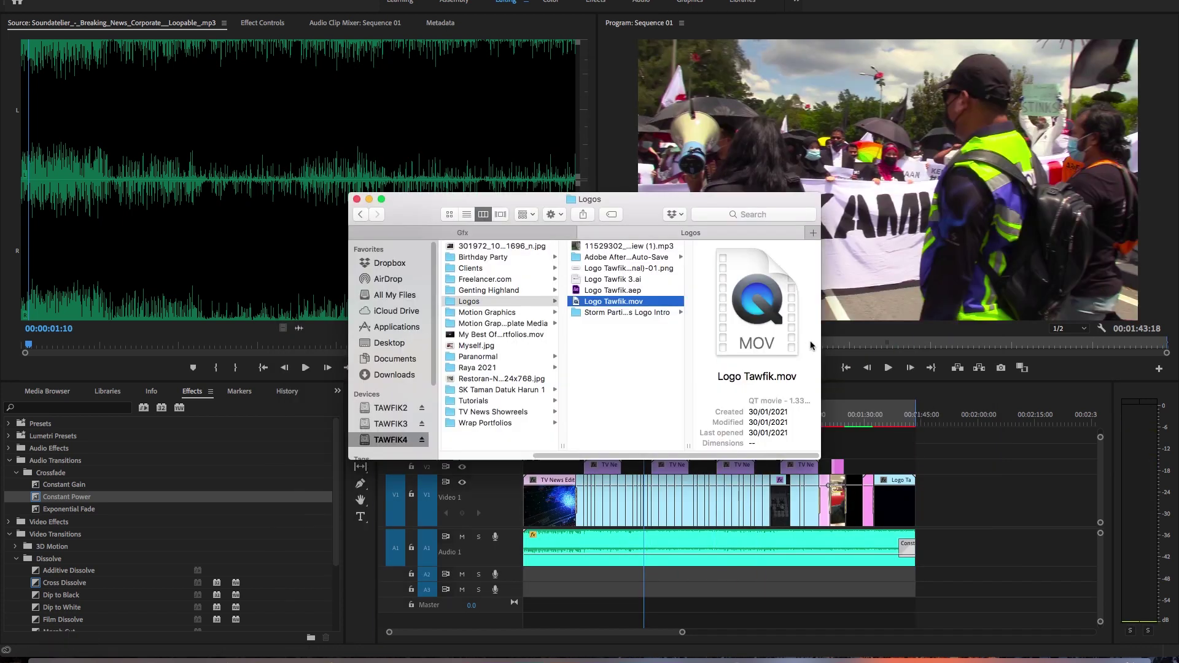
pyautogui.click(648, 381)
pyautogui.click(522, 412)
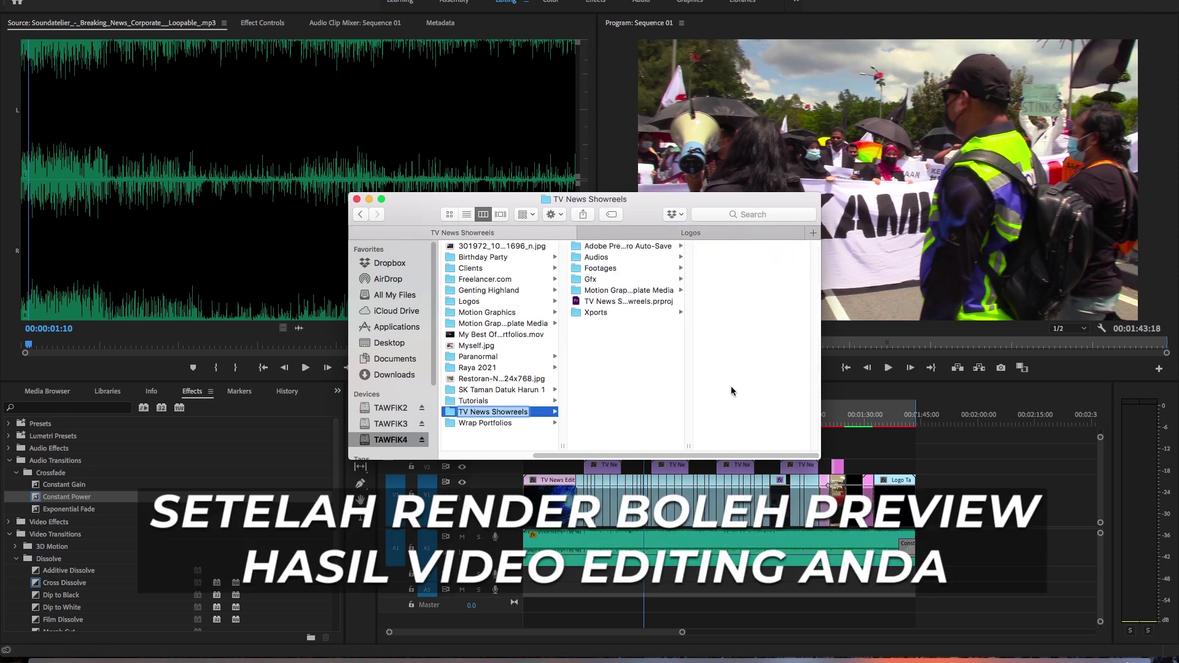
pyautogui.click(621, 312)
pyautogui.doubleClick(739, 245)
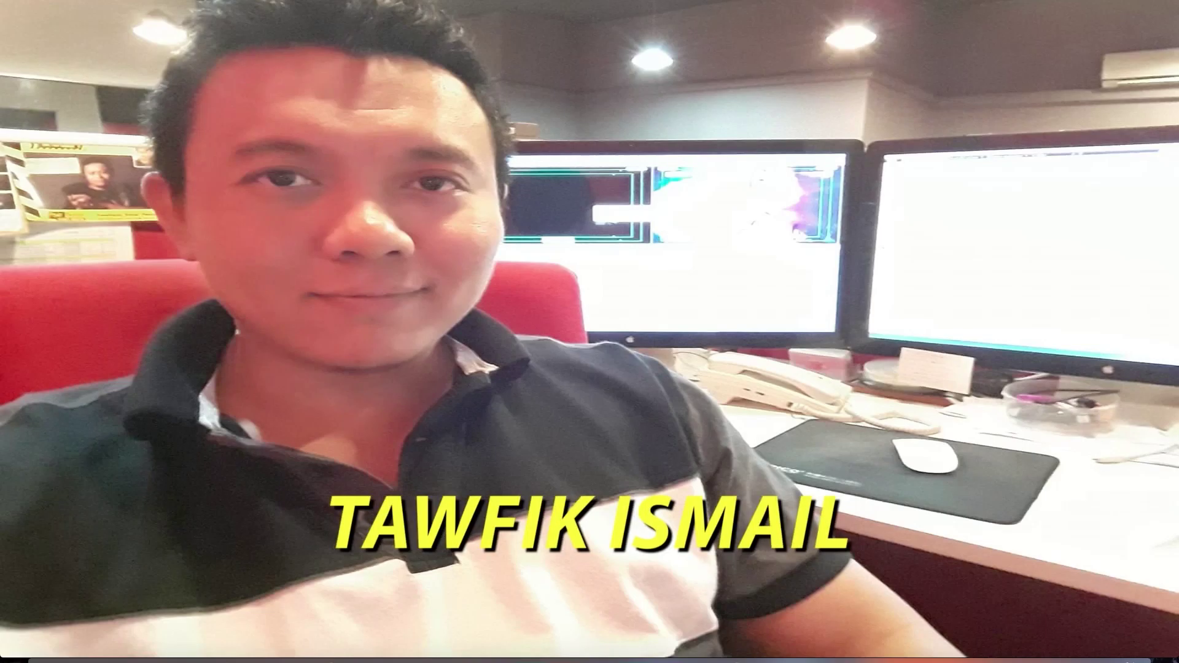
pyautogui.moveTo(813, 473)
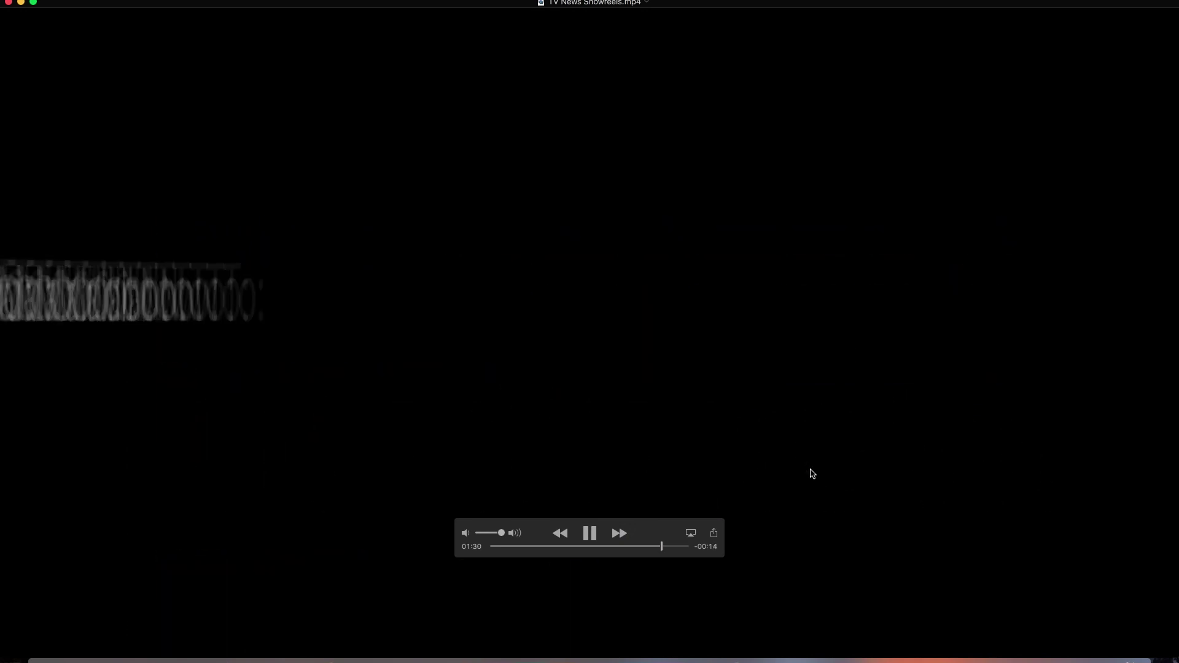